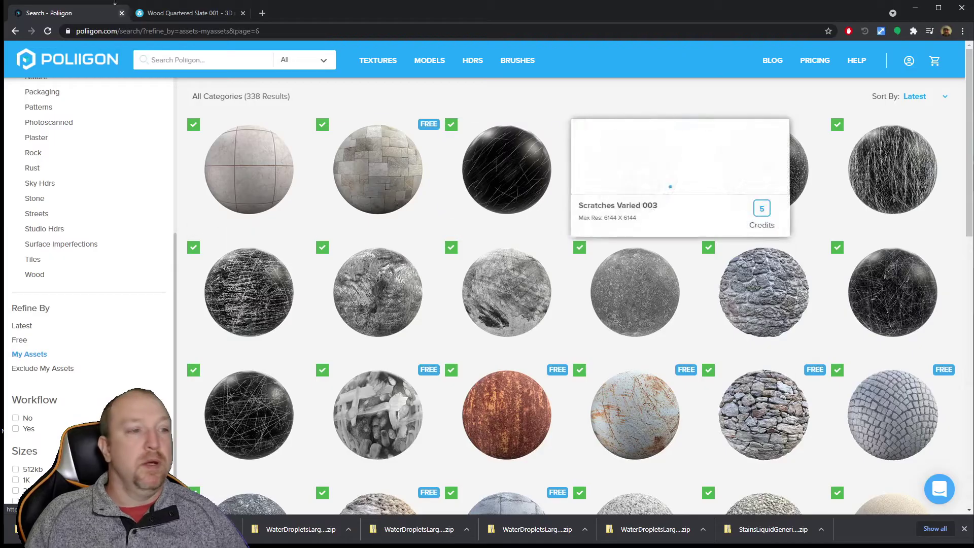
- Reload page 1 of My Assets and look over all 338 owned textures, HDRs and models
{"action": "left_click", "coordinate": [42, 356]}
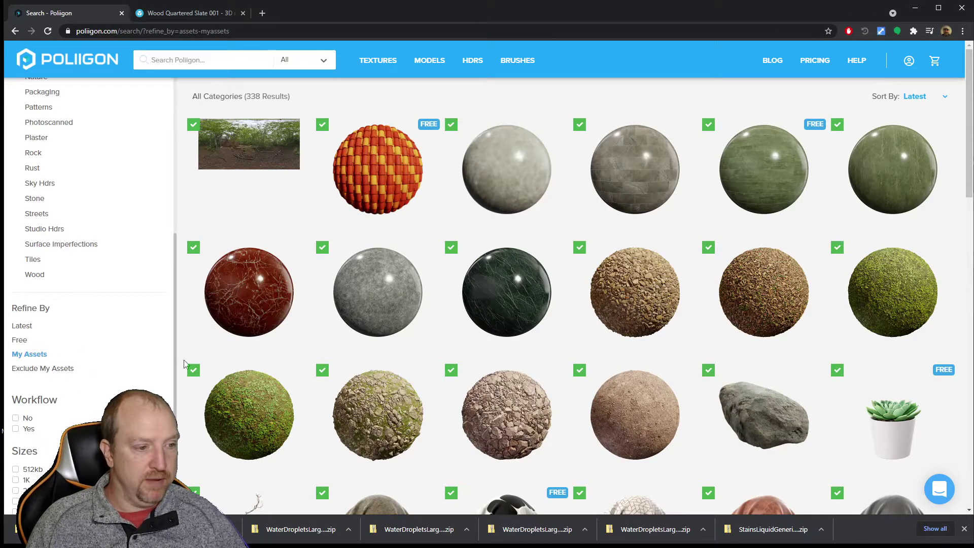
{"action": "scroll", "coordinate": [657, 335], "scroll_direction": "down", "scroll_amount": 20}
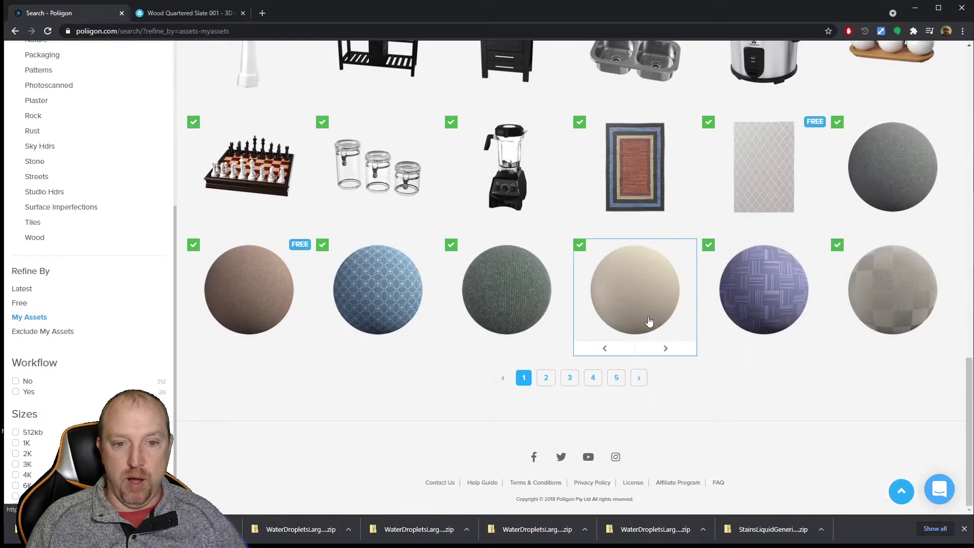
{"action": "scroll", "coordinate": [664, 322], "scroll_direction": "up", "scroll_amount": 6}
{"action": "scroll", "coordinate": [676, 322], "scroll_direction": "down", "scroll_amount": 5}
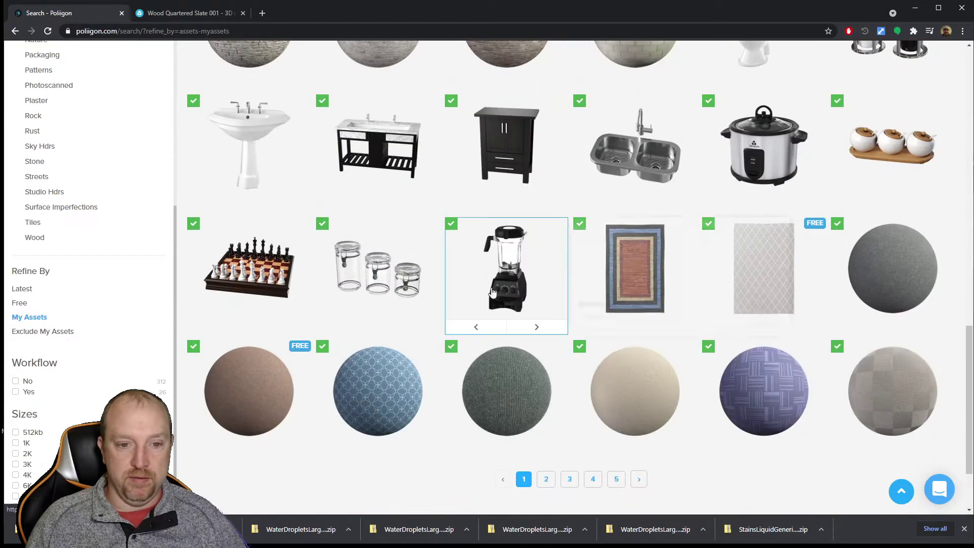
{"action": "mouse_move", "coordinate": [466, 303]}
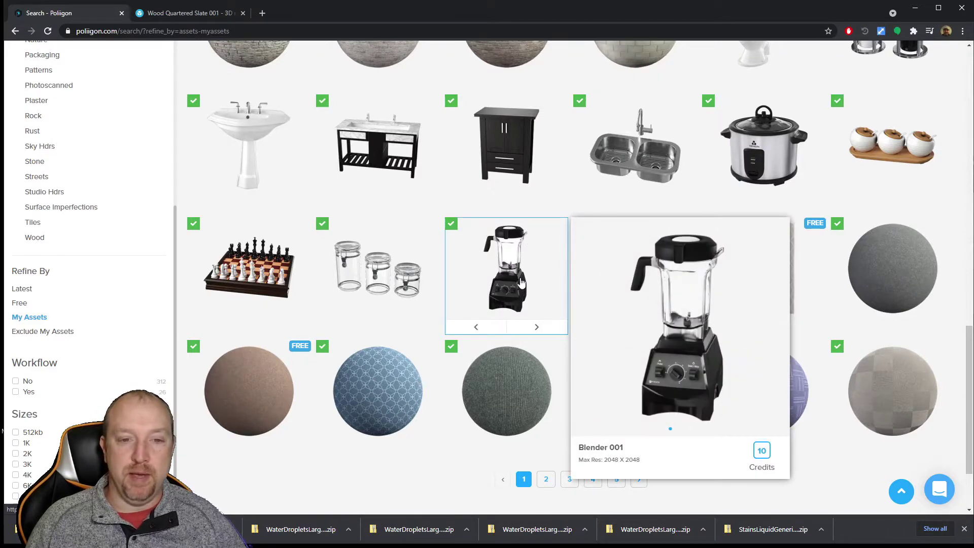
{"action": "scroll", "coordinate": [559, 299], "scroll_direction": "up", "scroll_amount": 8}
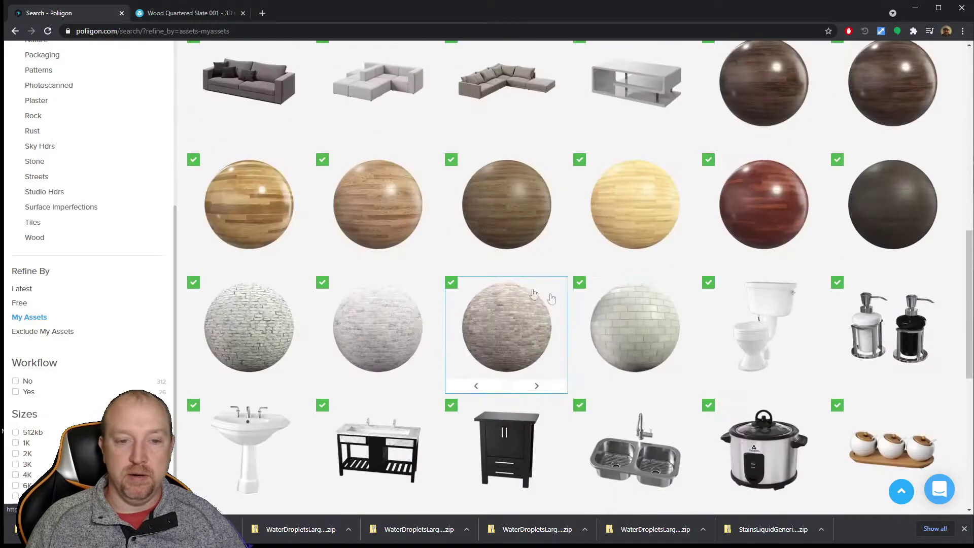
{"action": "scroll", "coordinate": [603, 311], "scroll_direction": "down", "scroll_amount": 4}
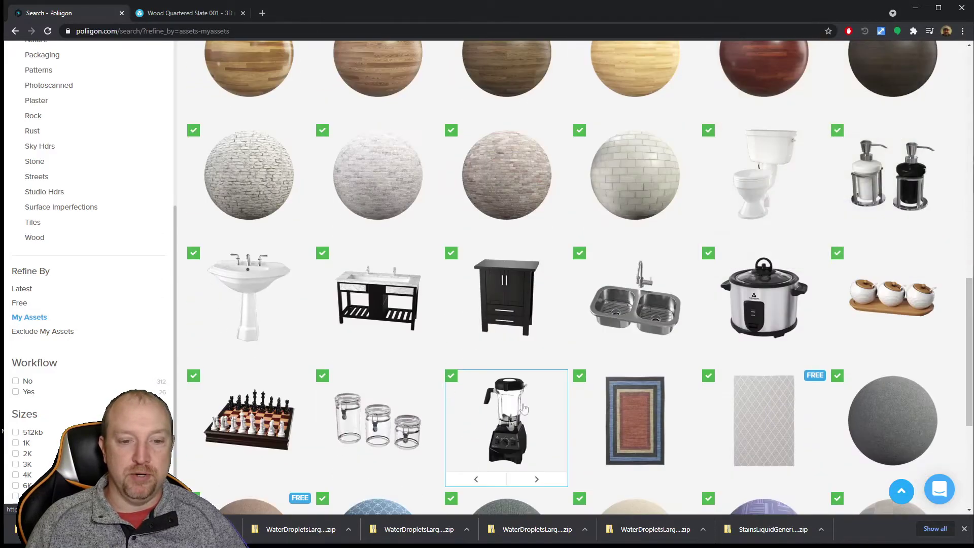
{"action": "mouse_move", "coordinate": [509, 442]}
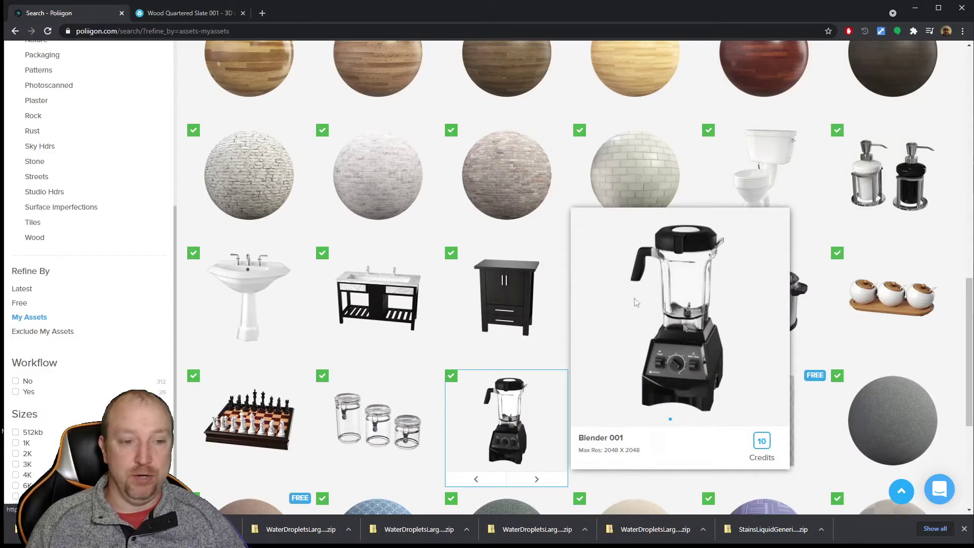
{"action": "scroll", "coordinate": [507, 290], "scroll_direction": "up", "scroll_amount": 10}
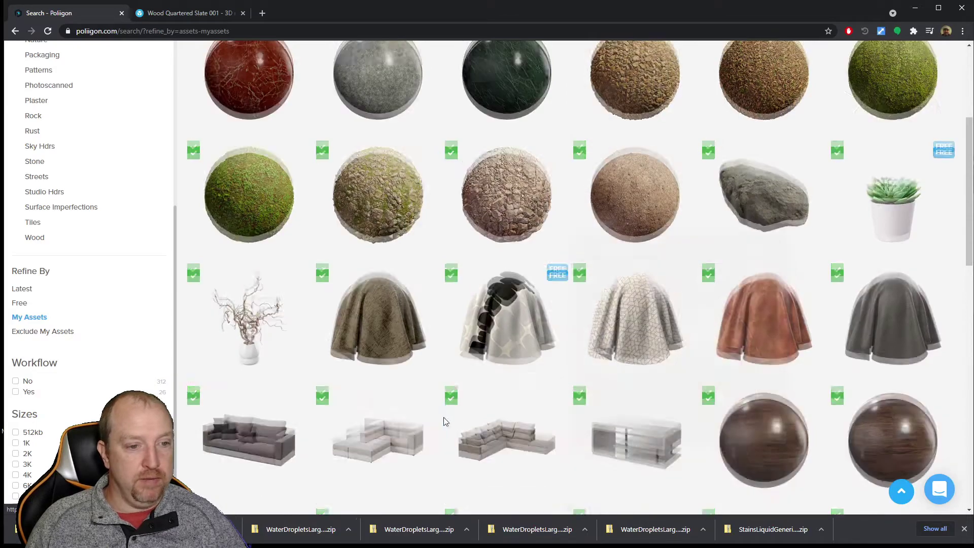
{"action": "scroll", "coordinate": [443, 418], "scroll_direction": "up", "scroll_amount": 3}
{"action": "scroll", "coordinate": [878, 412], "scroll_direction": "up", "scroll_amount": 2}
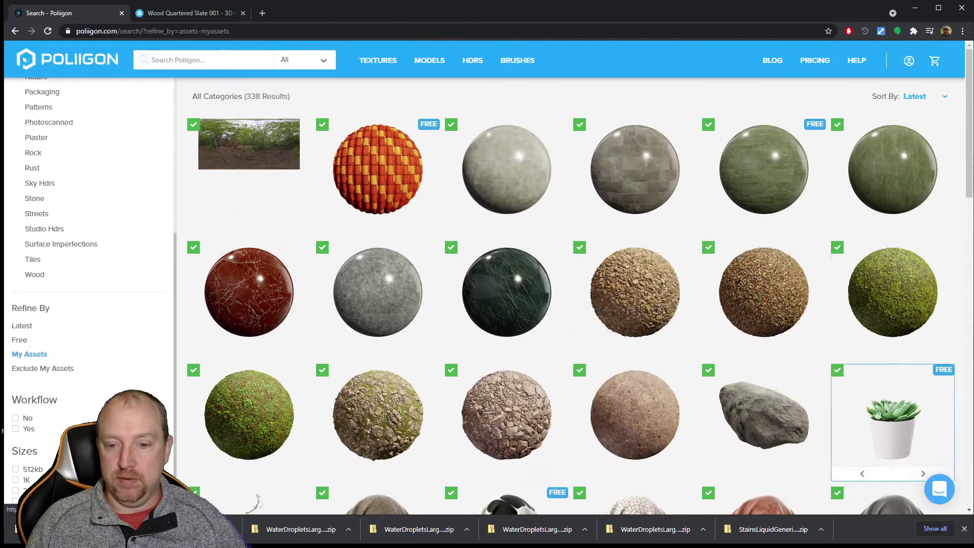
{"action": "scroll", "coordinate": [537, 390], "scroll_direction": "down", "scroll_amount": 11}
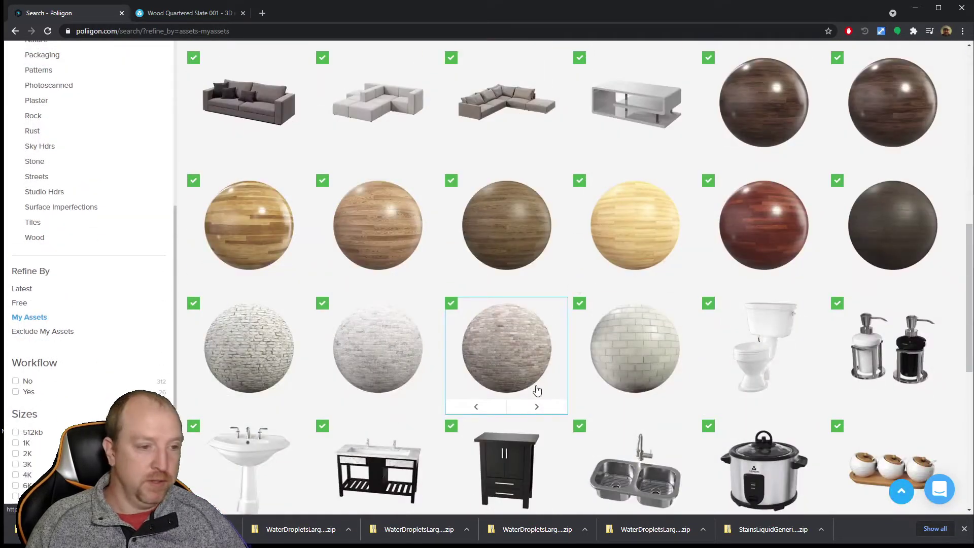
{"action": "scroll", "coordinate": [61, 207], "scroll_direction": "up", "scroll_amount": 5}
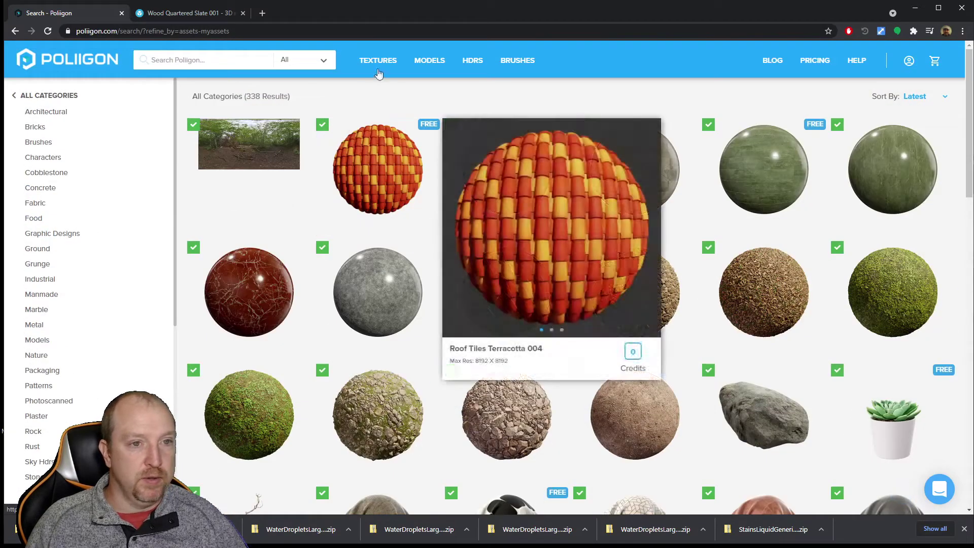
- Show the Textures catalogue limited to Free textures
{"action": "left_click", "coordinate": [277, 60]}
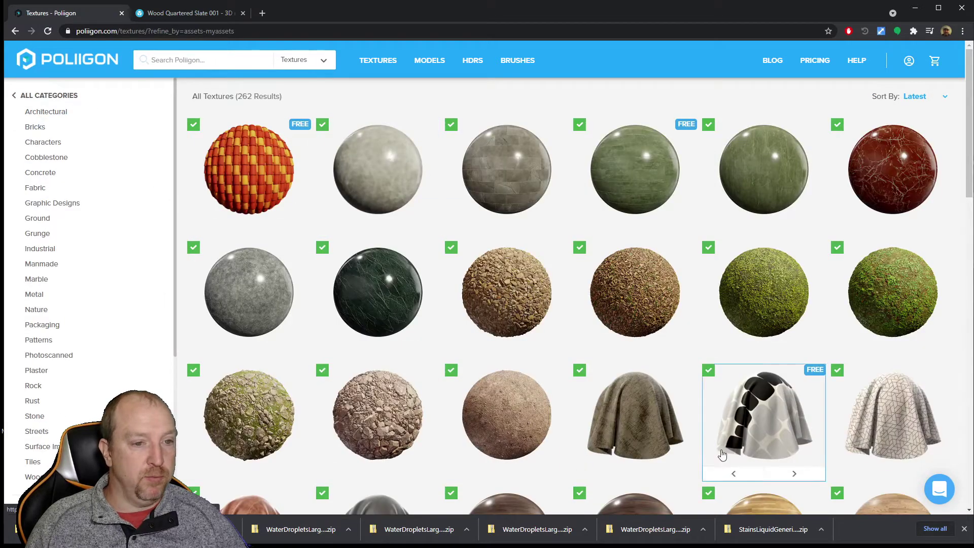
{"action": "scroll", "coordinate": [112, 338], "scroll_direction": "down", "scroll_amount": 5}
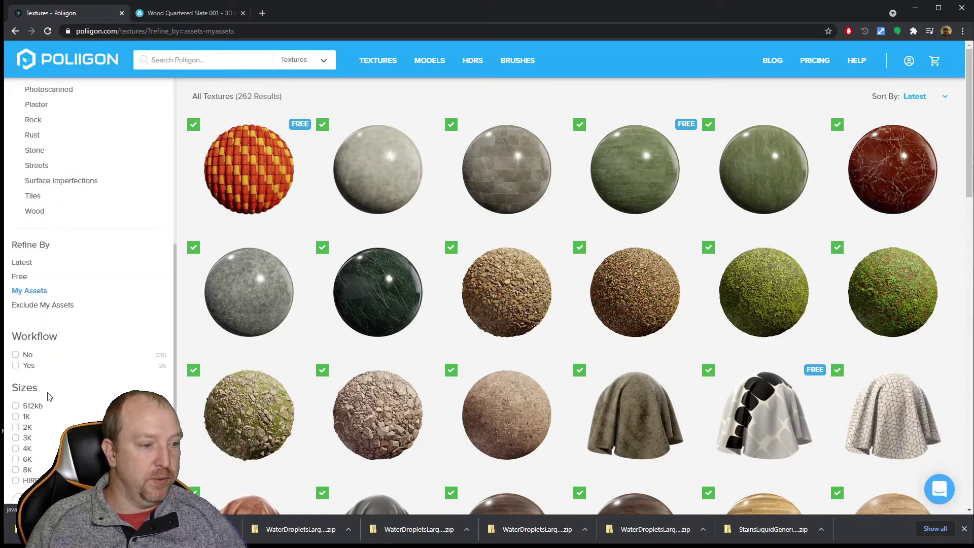
{"action": "left_click", "coordinate": [19, 279]}
{"action": "scroll", "coordinate": [601, 312], "scroll_direction": "down", "scroll_amount": 5}
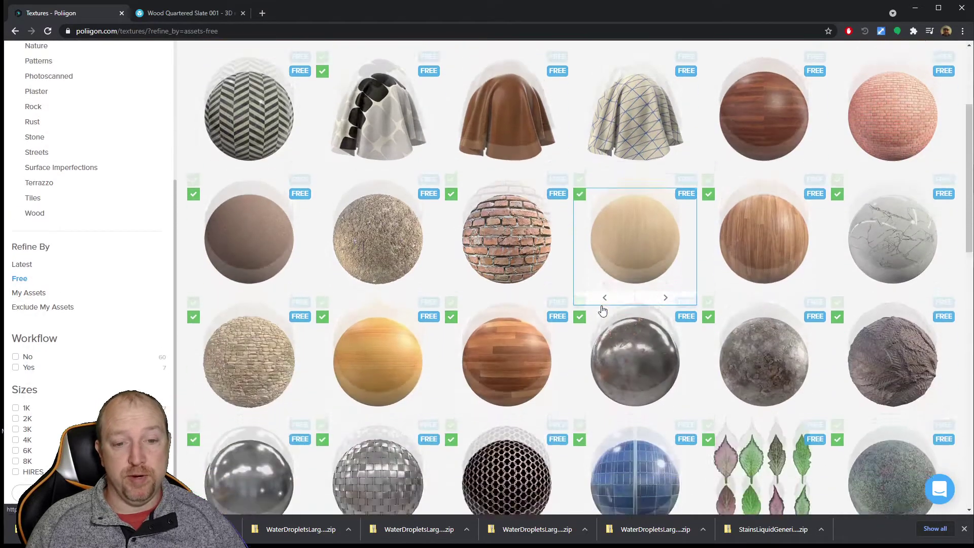
- Go to page 2 of the free textures, then switch back to all textures under Latest
{"action": "scroll", "coordinate": [599, 315], "scroll_direction": "down", "scroll_amount": 10}
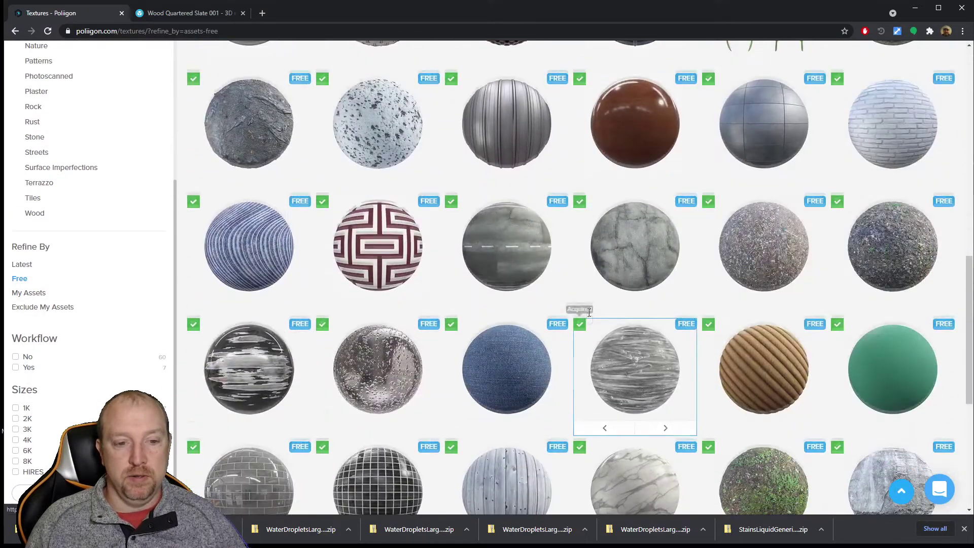
{"action": "scroll", "coordinate": [583, 317], "scroll_direction": "down", "scroll_amount": 3}
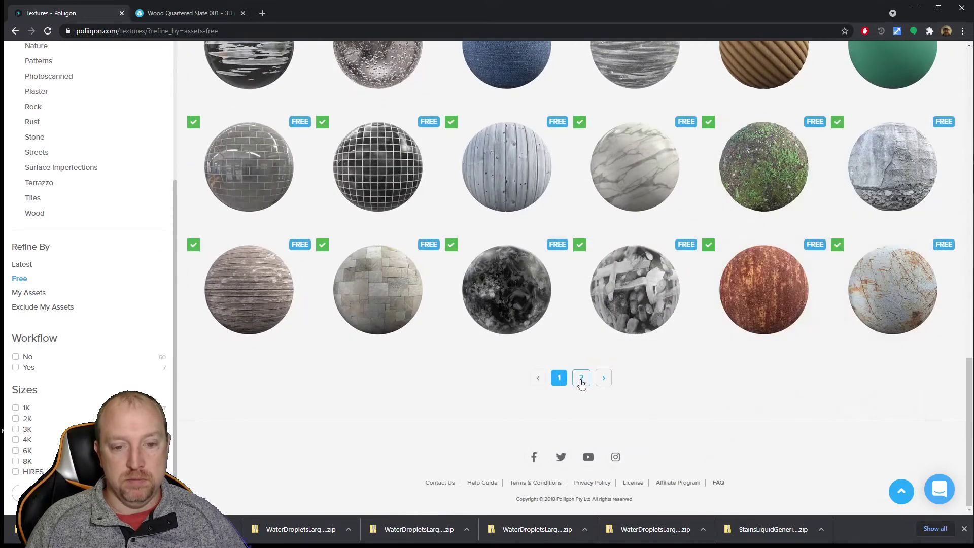
{"action": "left_click", "coordinate": [581, 377]}
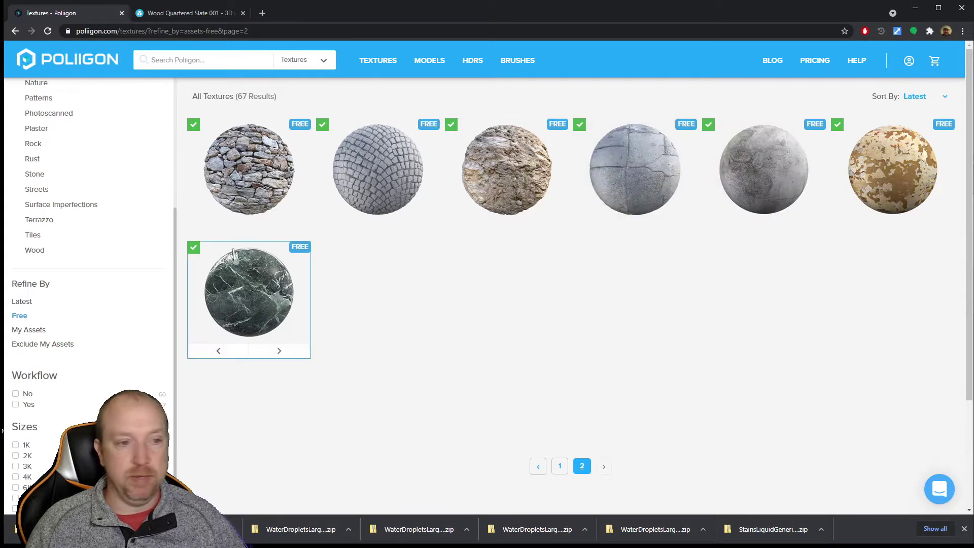
{"action": "scroll", "coordinate": [95, 162], "scroll_direction": "up", "scroll_amount": 5}
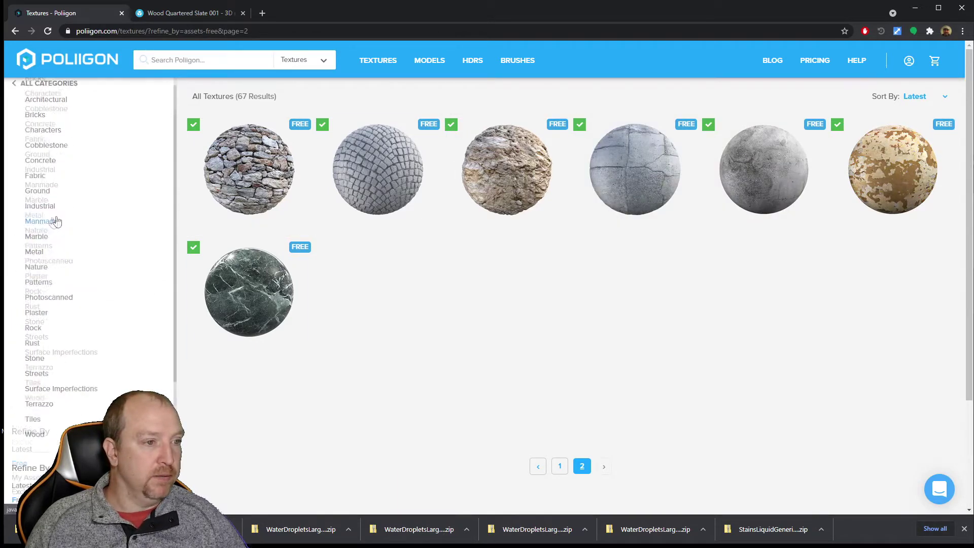
{"action": "scroll", "coordinate": [86, 298], "scroll_direction": "down", "scroll_amount": 5}
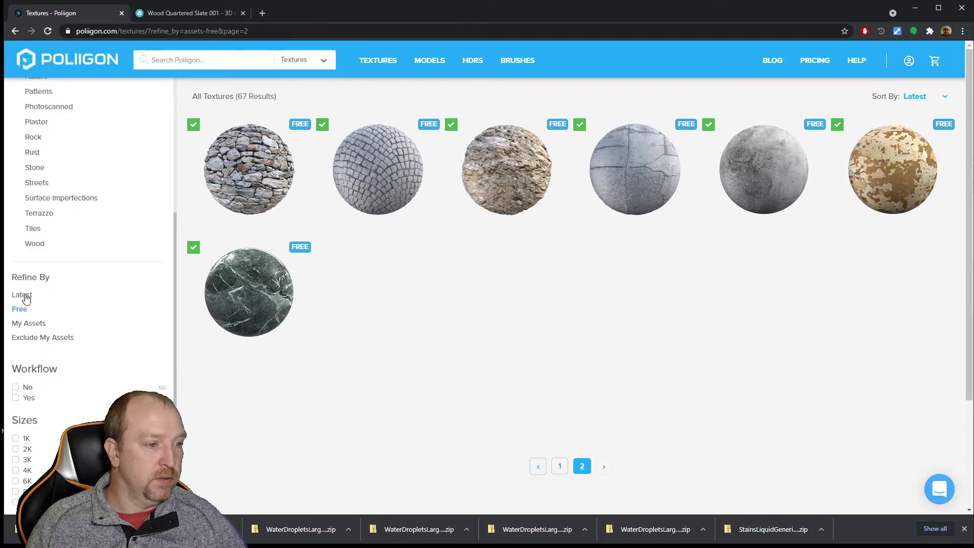
{"action": "left_click", "coordinate": [26, 299]}
- Preview the Ground Snow Footprints 009 texture details and close them
{"action": "mouse_move", "coordinate": [554, 306]}
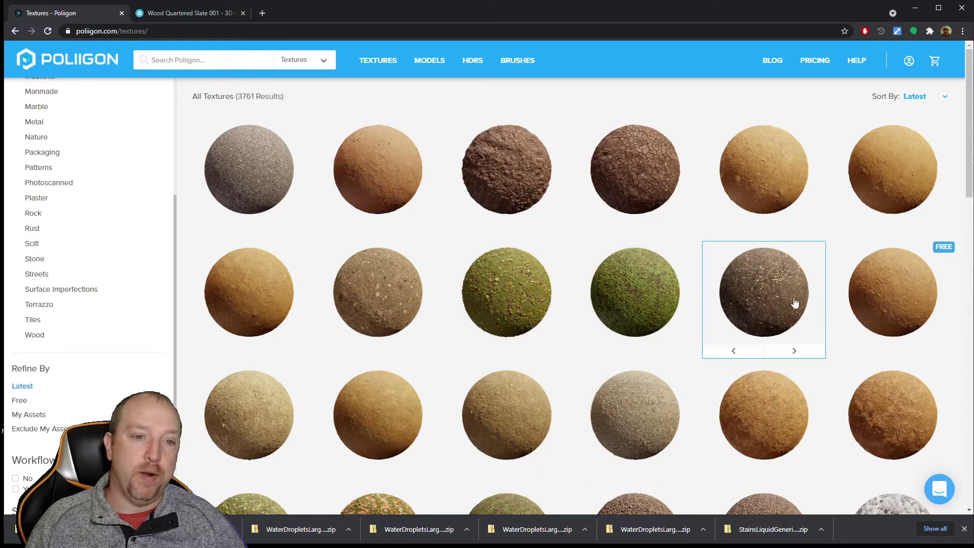
{"action": "scroll", "coordinate": [561, 309], "scroll_direction": "down", "scroll_amount": 6}
{"action": "scroll", "coordinate": [567, 329], "scroll_direction": "down", "scroll_amount": 8}
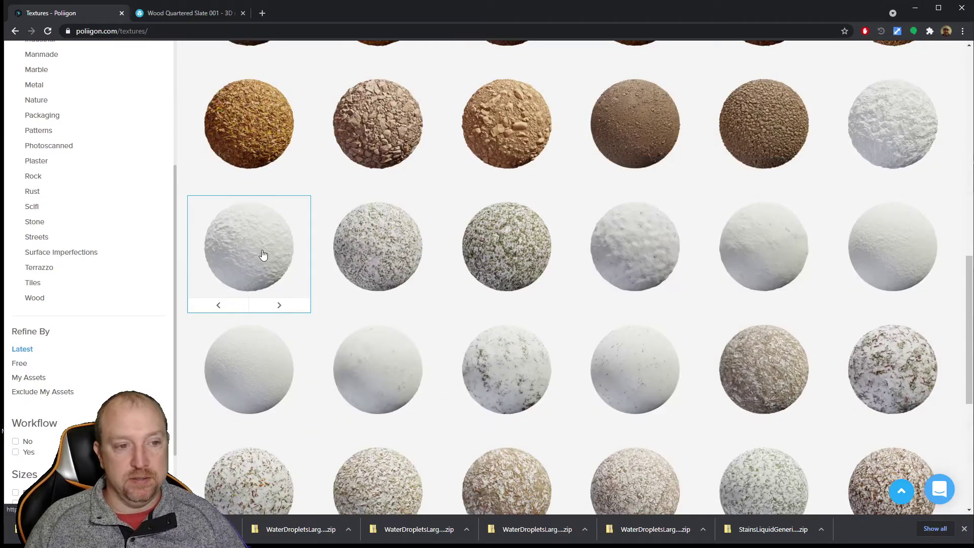
{"action": "left_click", "coordinate": [260, 257]}
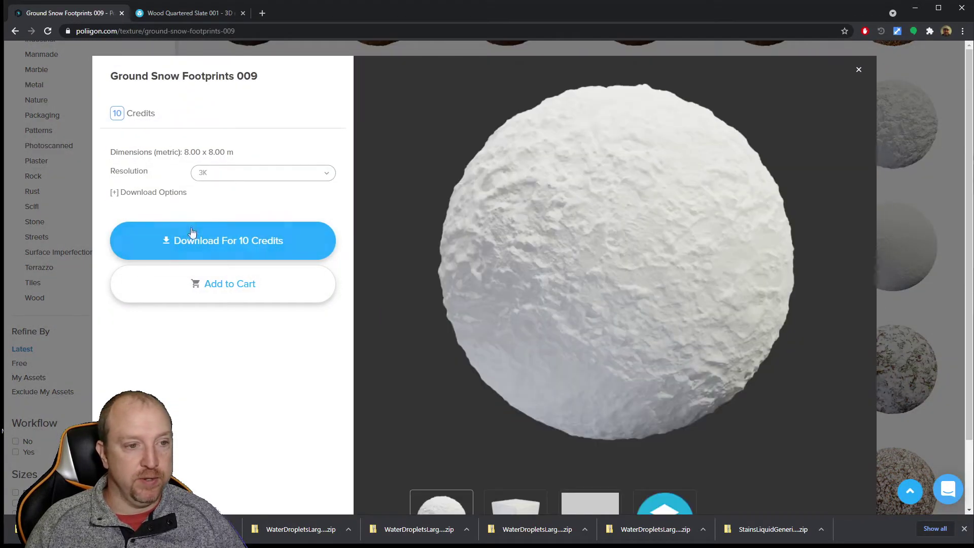
{"action": "key", "text": "Escape"}
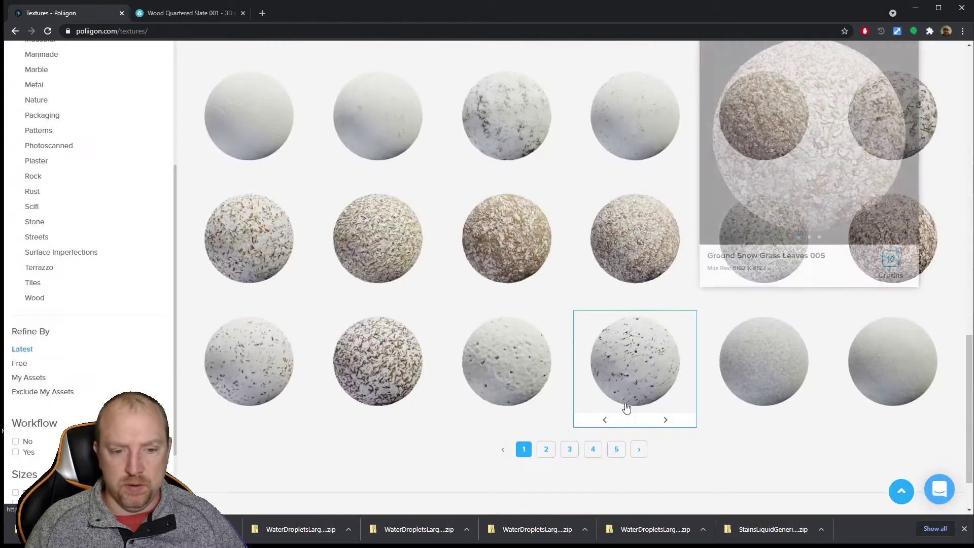
- Go to page 2 of the Latest textures and browse roof shingle and tile textures
{"action": "scroll", "coordinate": [609, 355], "scroll_direction": "down", "scroll_amount": 2}
{"action": "left_click", "coordinate": [547, 382]}
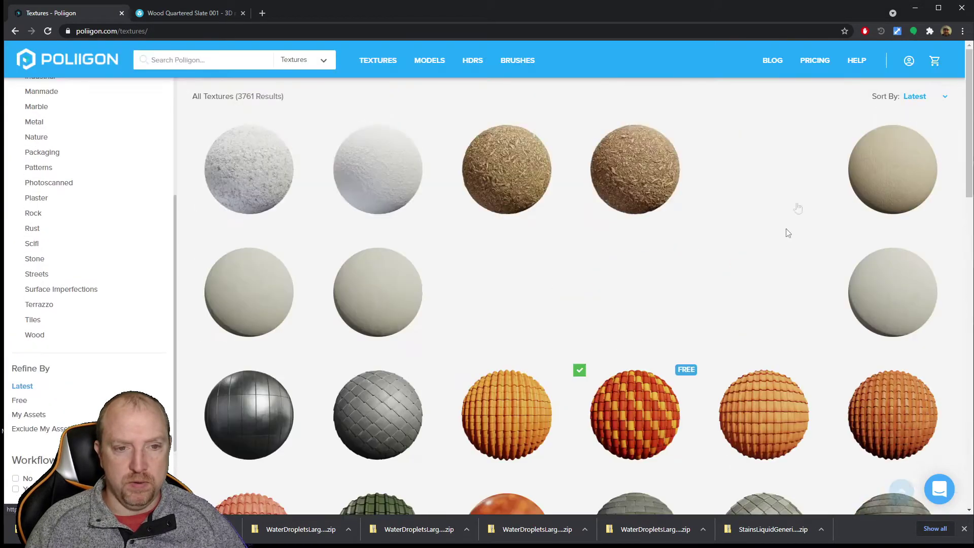
{"action": "scroll", "coordinate": [507, 345], "scroll_direction": "down", "scroll_amount": 3}
{"action": "scroll", "coordinate": [508, 416], "scroll_direction": "down", "scroll_amount": 4}
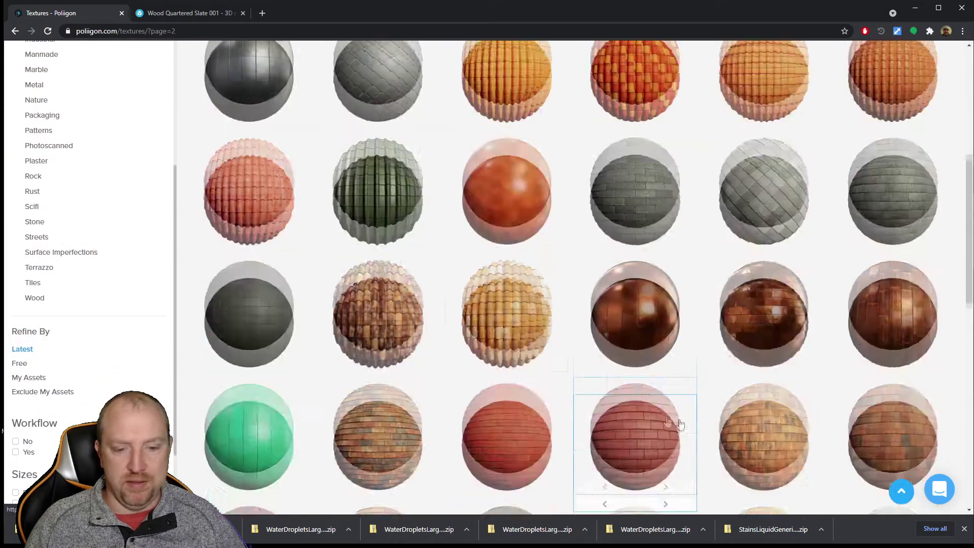
{"action": "scroll", "coordinate": [630, 398], "scroll_direction": "down", "scroll_amount": 5}
{"action": "scroll", "coordinate": [620, 399], "scroll_direction": "down", "scroll_amount": 3}
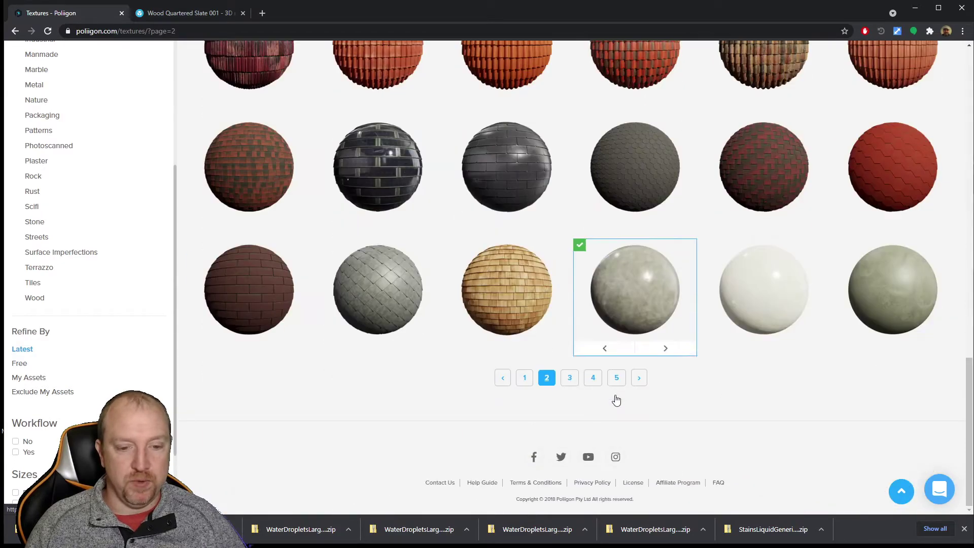
{"action": "mouse_move", "coordinate": [653, 315]}
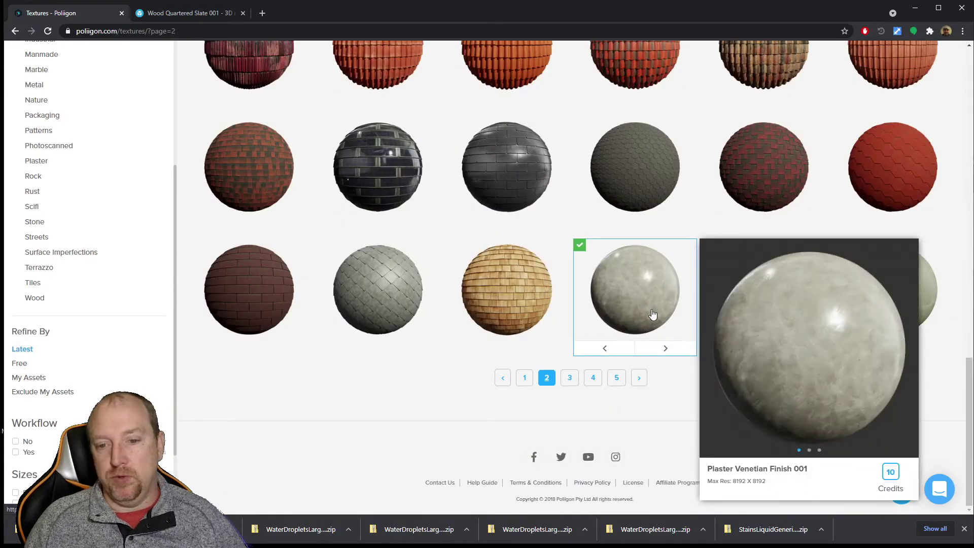
{"action": "mouse_move", "coordinate": [513, 320]}
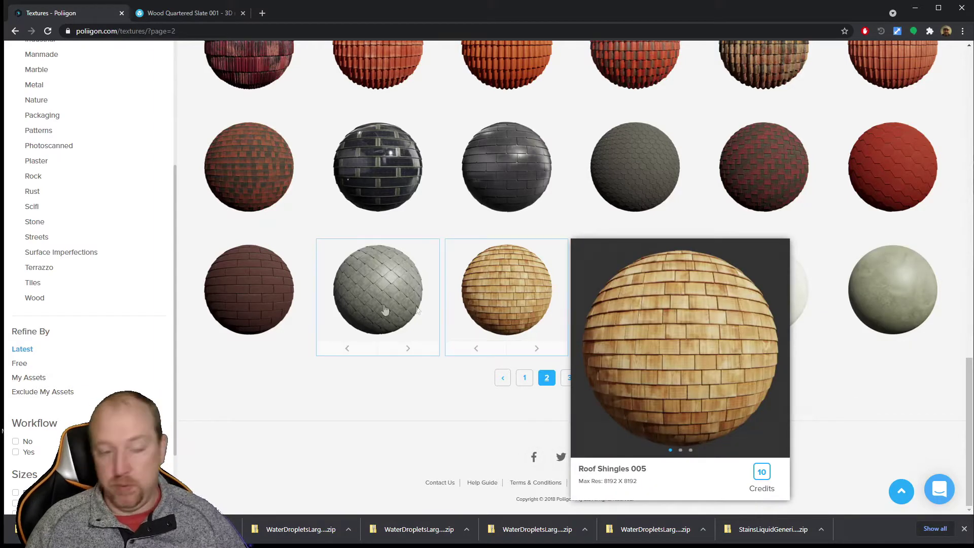
- Check the resolution options for Roof Tiles Slate 004, keep 3K, and close the preview
{"action": "left_click", "coordinate": [548, 306]}
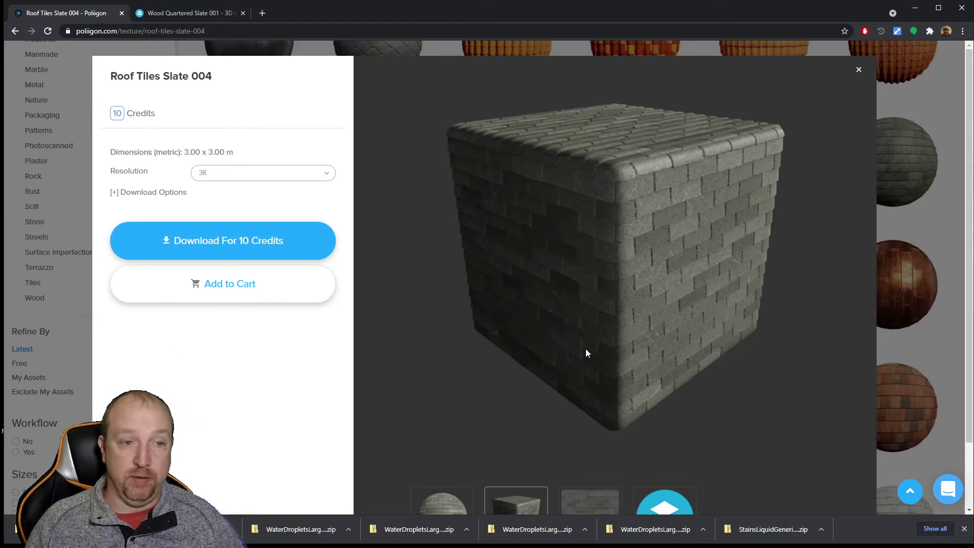
{"action": "left_click", "coordinate": [326, 180]}
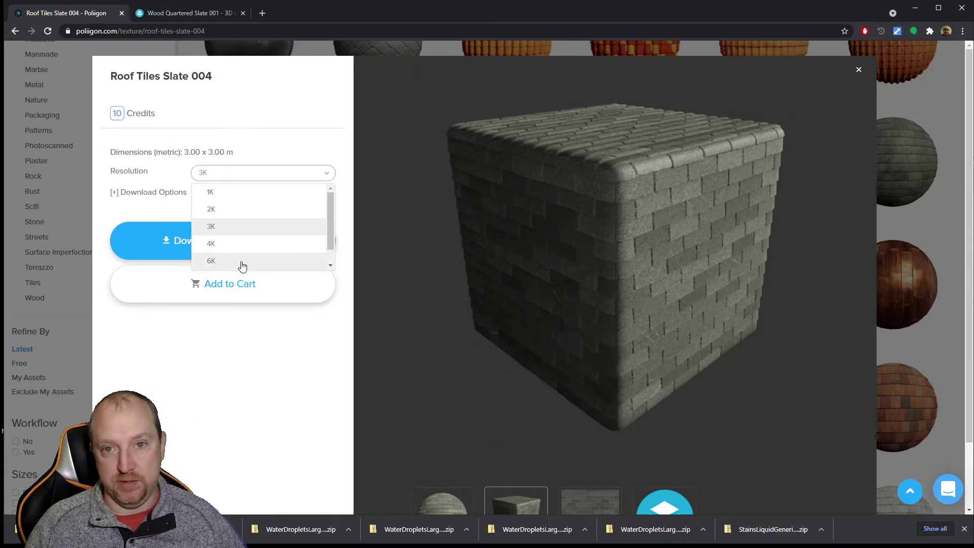
{"action": "left_click", "coordinate": [552, 96]}
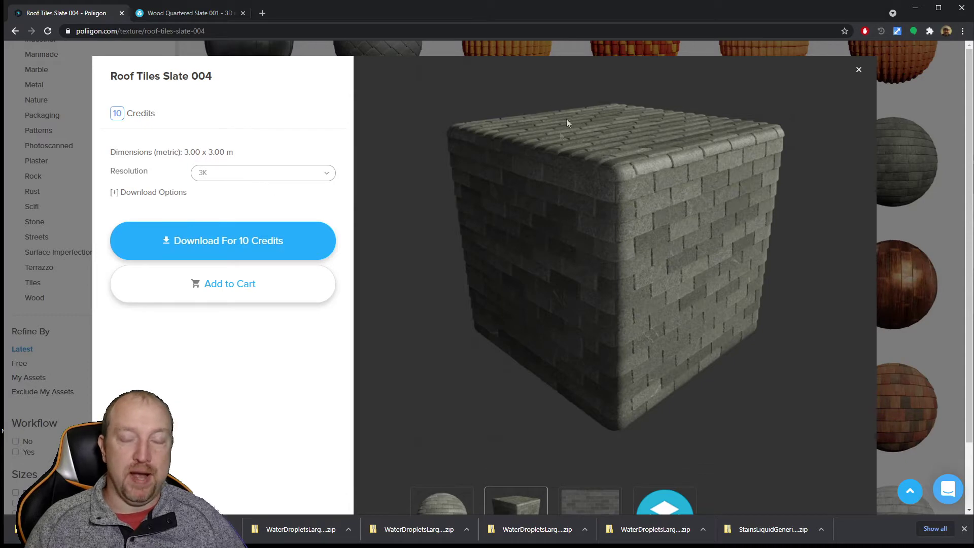
{"action": "left_click", "coordinate": [861, 71]}
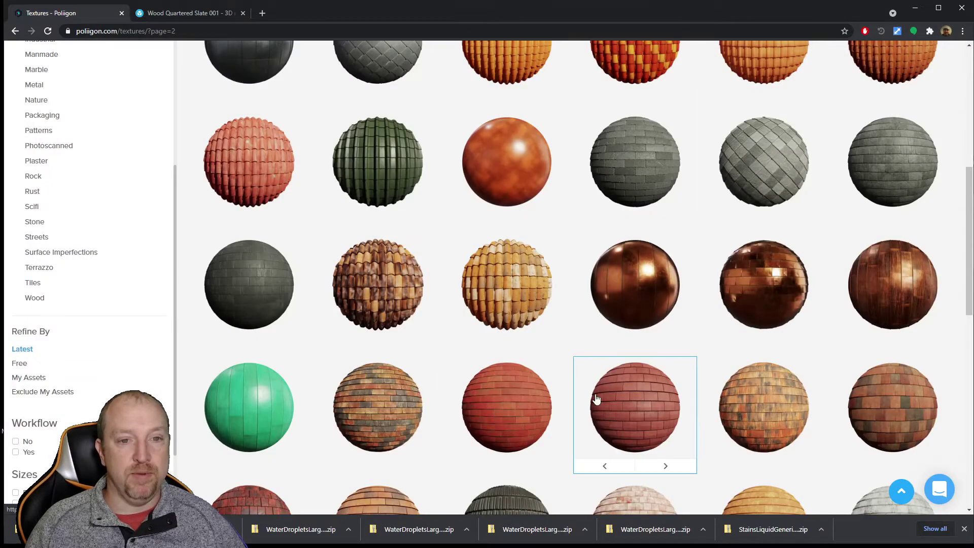
- Page through the textures via page 3 to page 4, with its marble and sand textures
{"action": "scroll", "coordinate": [583, 401], "scroll_direction": "down", "scroll_amount": 10}
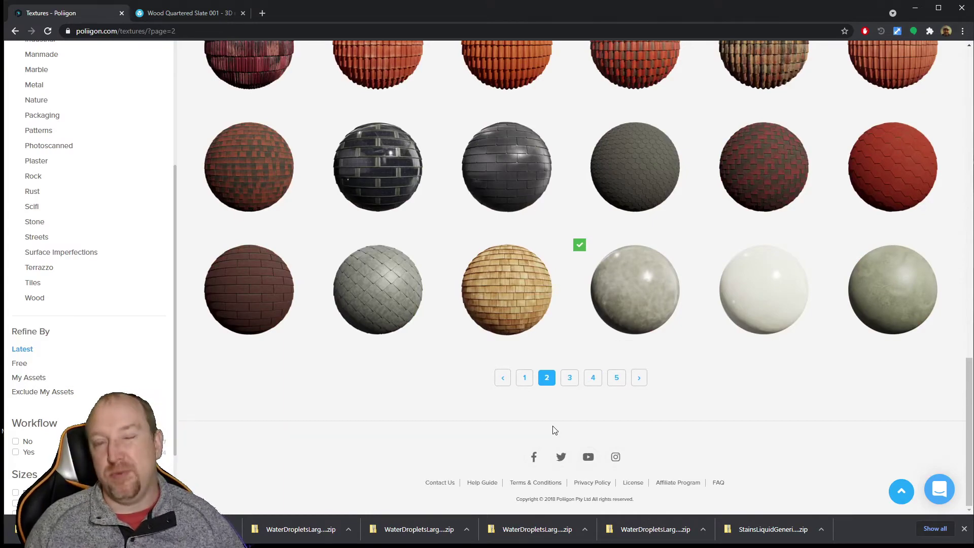
{"action": "left_click", "coordinate": [570, 377]}
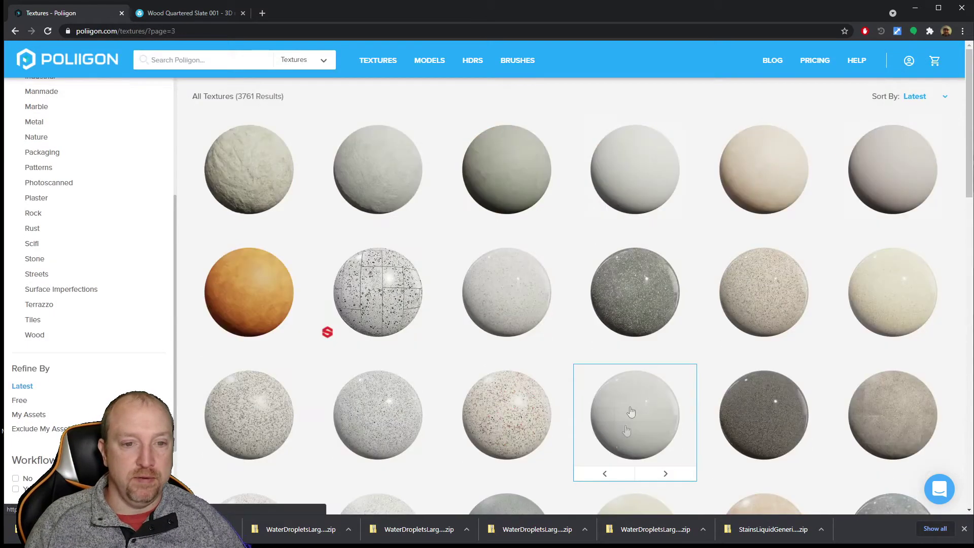
{"action": "scroll", "coordinate": [546, 366], "scroll_direction": "down", "scroll_amount": 10}
{"action": "scroll", "coordinate": [555, 370], "scroll_direction": "down", "scroll_amount": 2}
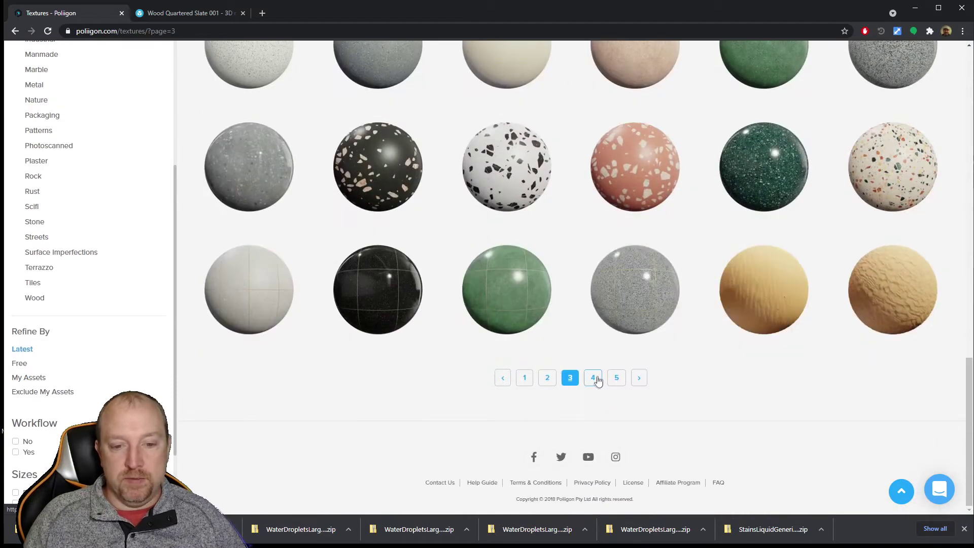
{"action": "left_click", "coordinate": [594, 378]}
{"action": "scroll", "coordinate": [699, 384], "scroll_direction": "down", "scroll_amount": 5}
{"action": "scroll", "coordinate": [698, 384], "scroll_direction": "down", "scroll_amount": 8}
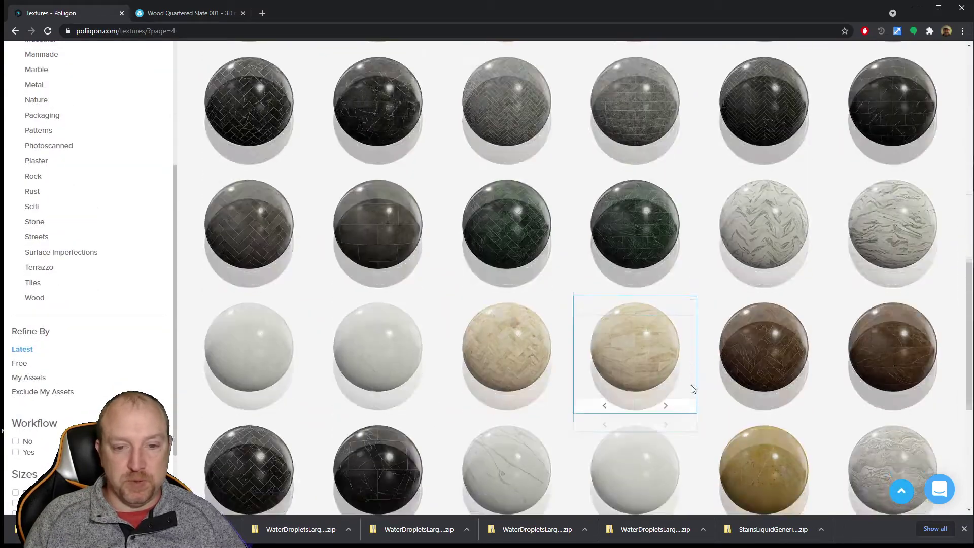
{"action": "scroll", "coordinate": [677, 391], "scroll_direction": "up", "scroll_amount": 13}
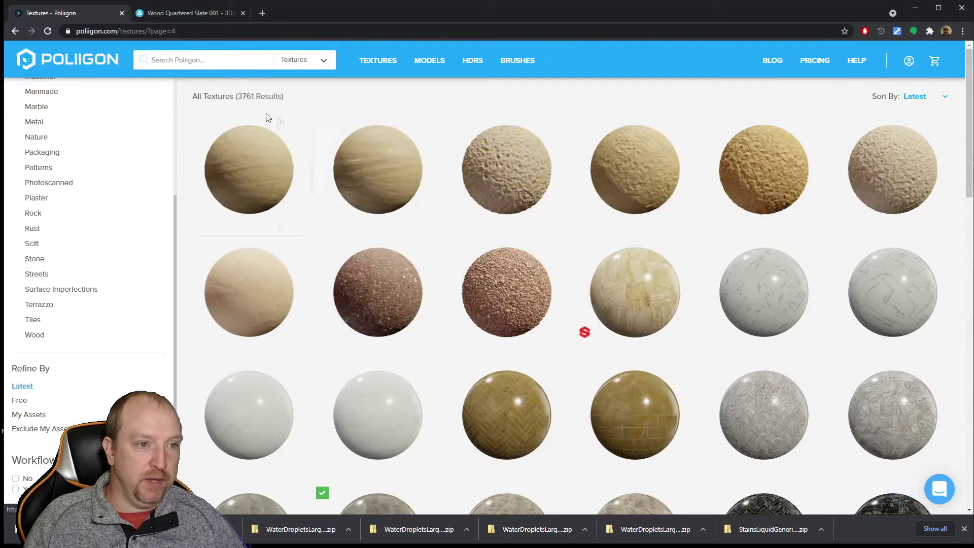
{"action": "left_click", "coordinate": [223, 59]}
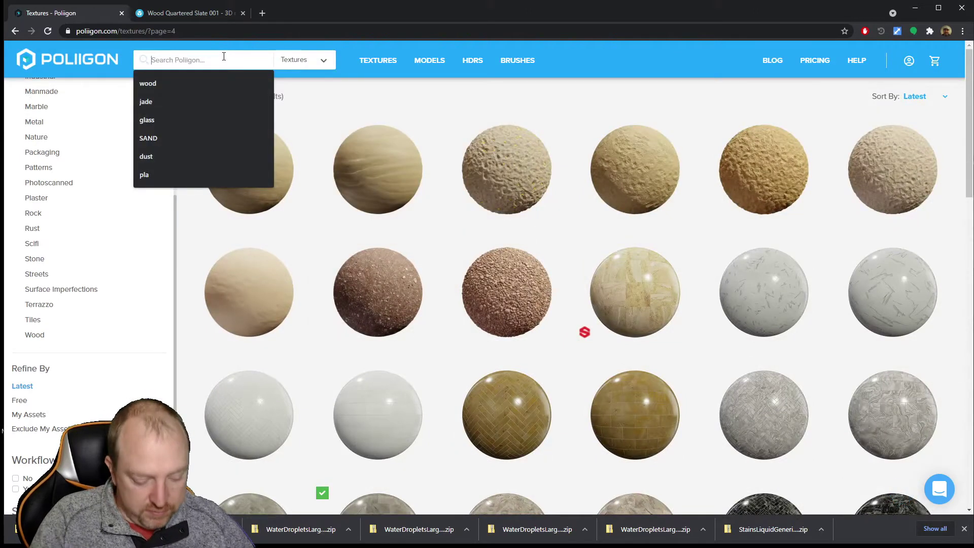
{"action": "type", "text": "wood"}
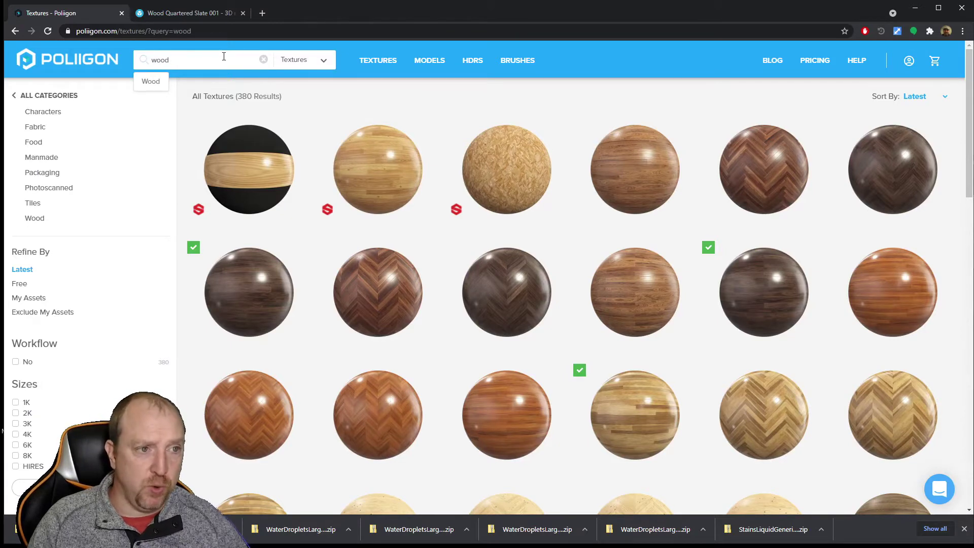
{"action": "key", "text": "Return"}
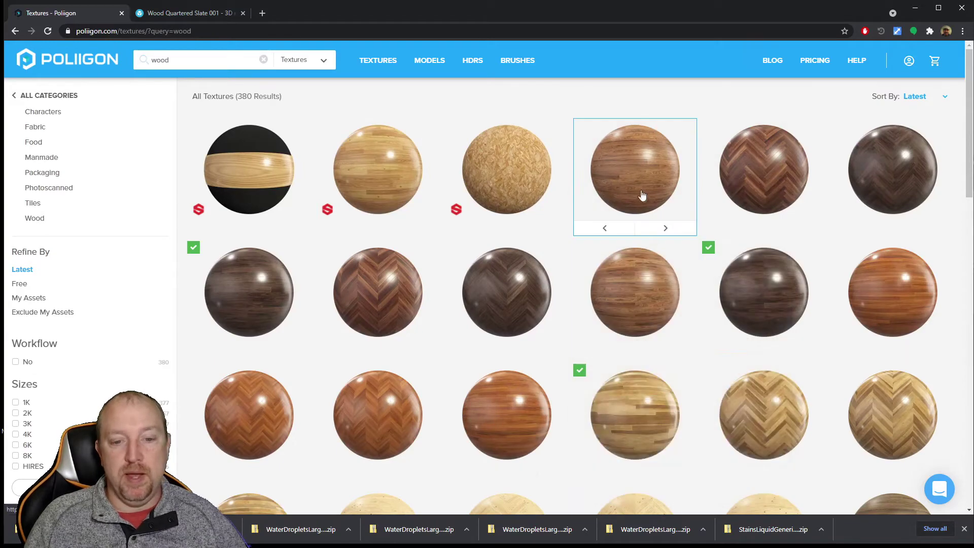
{"action": "scroll", "coordinate": [642, 195], "scroll_direction": "down", "scroll_amount": 15}
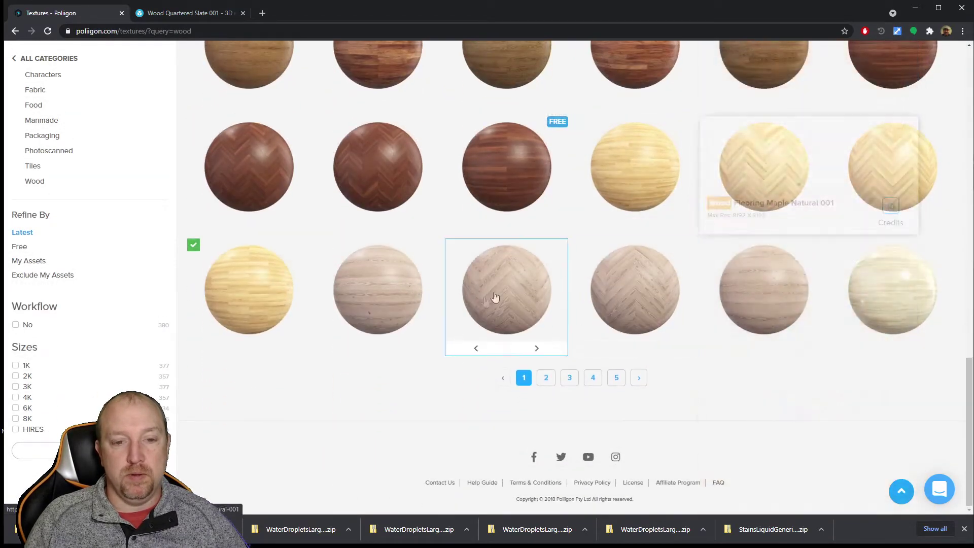
{"action": "scroll", "coordinate": [498, 363], "scroll_direction": "up", "scroll_amount": 4}
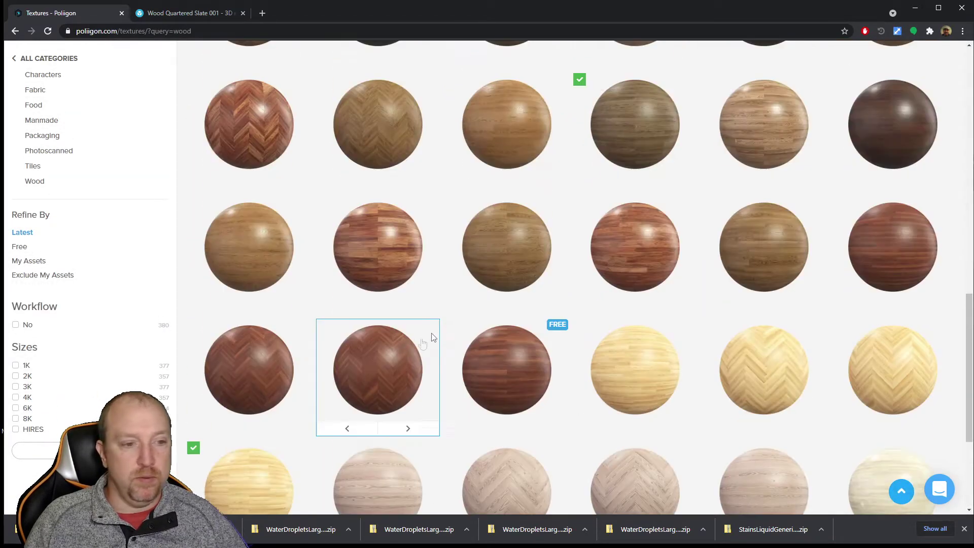
{"action": "left_click", "coordinate": [24, 262]}
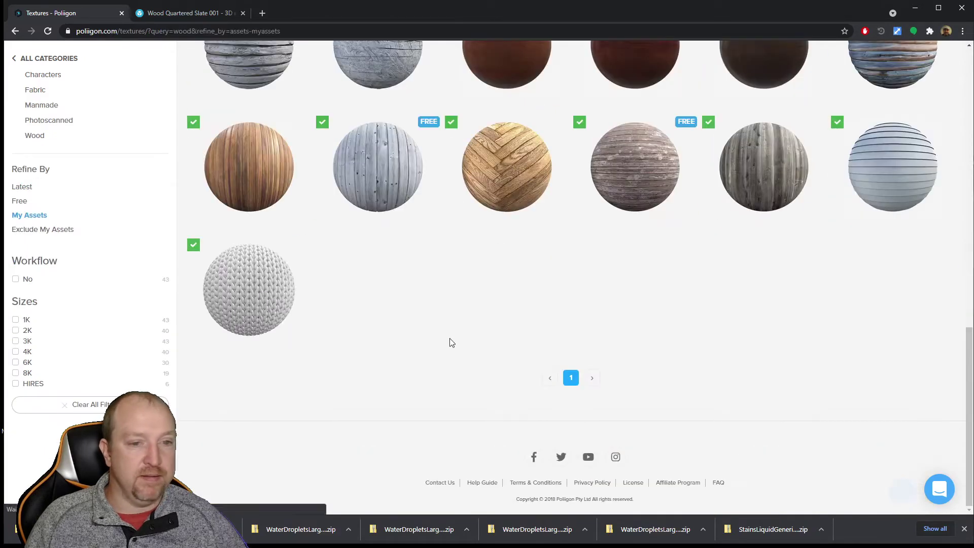
{"action": "scroll", "coordinate": [537, 413], "scroll_direction": "up", "scroll_amount": 7}
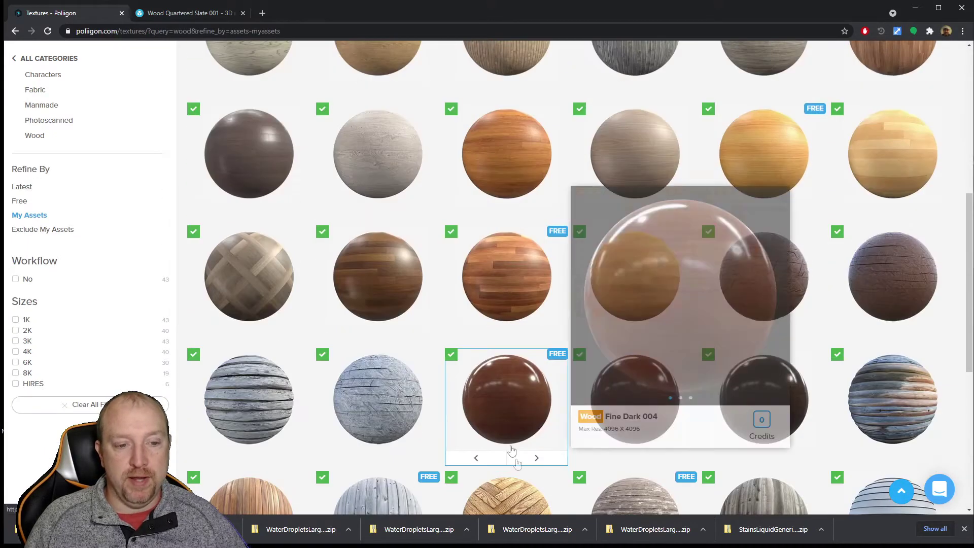
{"action": "mouse_move", "coordinate": [674, 391]}
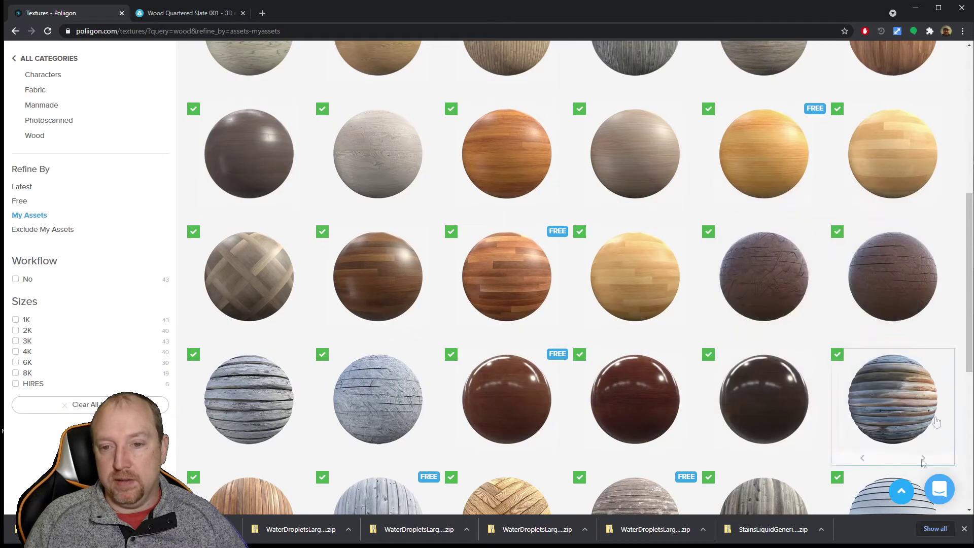
{"action": "mouse_move", "coordinate": [771, 264]}
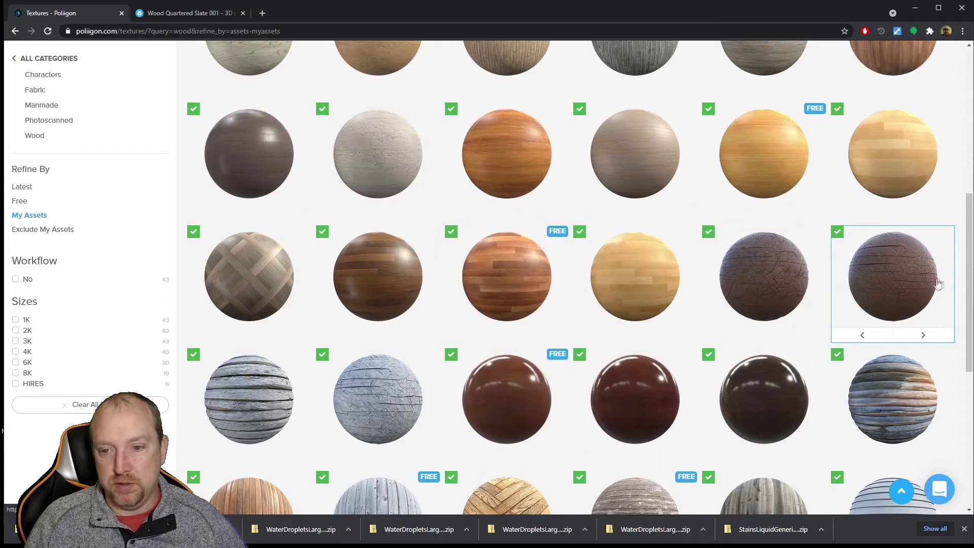
{"action": "mouse_move", "coordinate": [922, 286]}
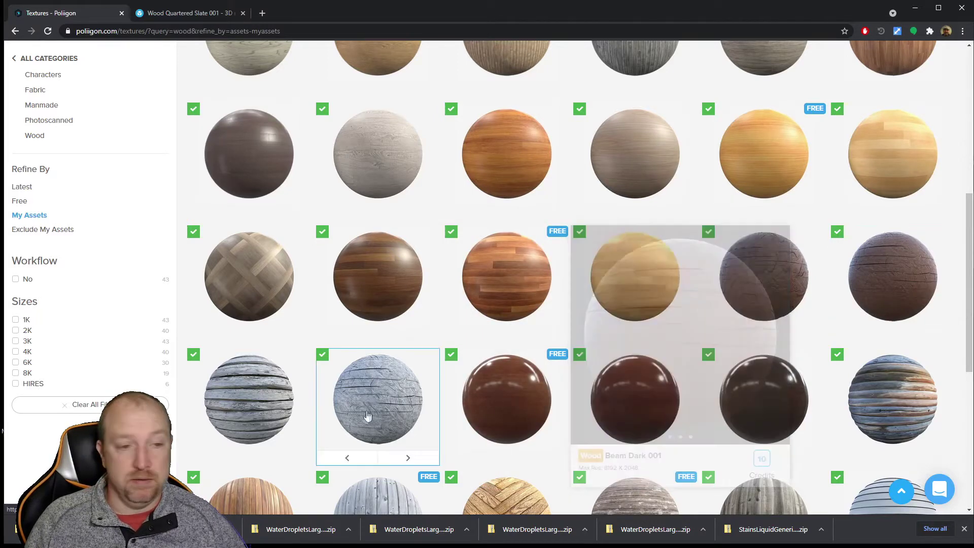
{"action": "scroll", "coordinate": [576, 350], "scroll_direction": "down", "scroll_amount": 3}
{"action": "scroll", "coordinate": [558, 418], "scroll_direction": "down", "scroll_amount": 2}
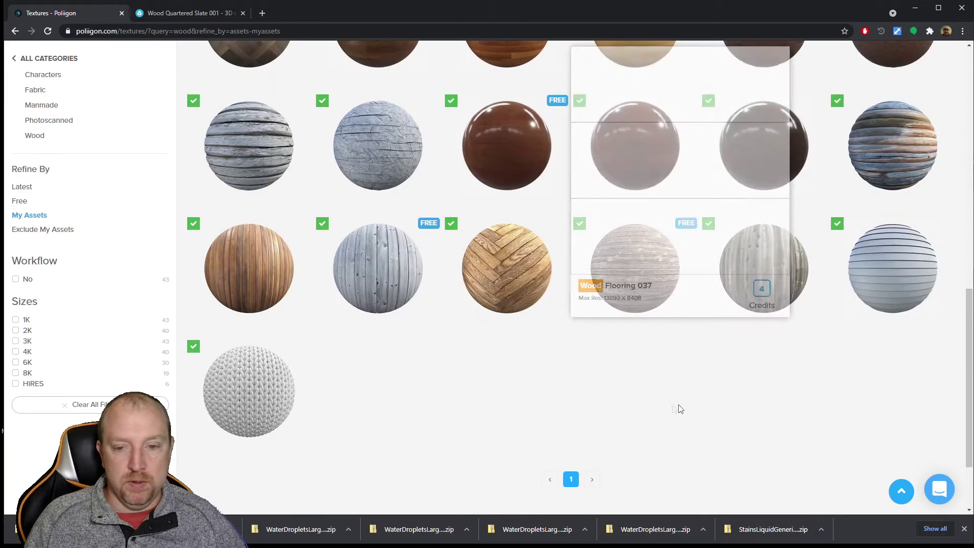
{"action": "scroll", "coordinate": [679, 405], "scroll_direction": "up", "scroll_amount": 8}
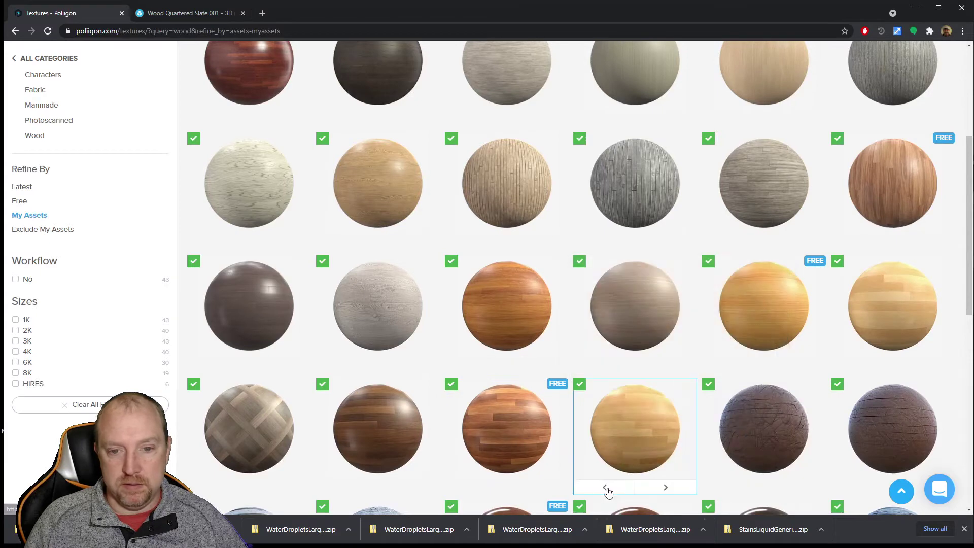
{"action": "mouse_move", "coordinate": [608, 490]}
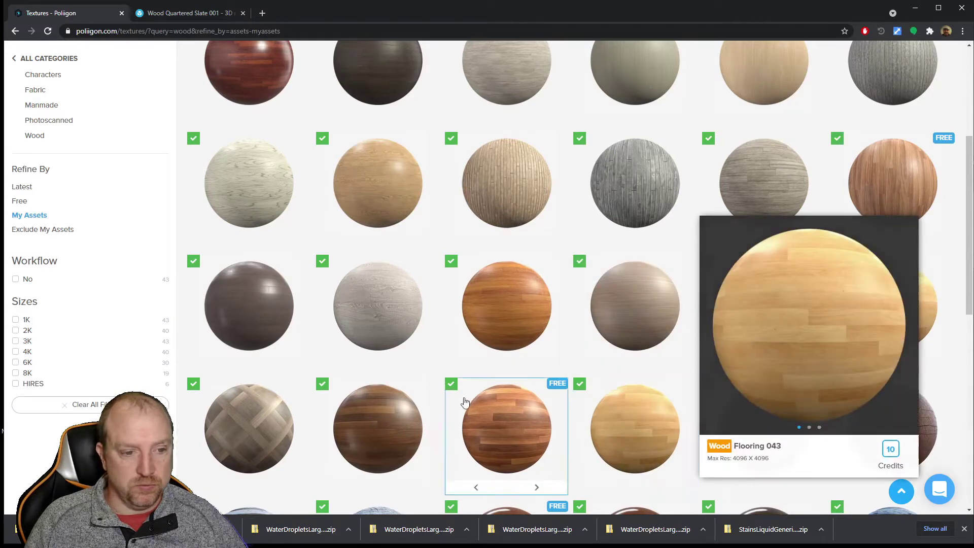
{"action": "mouse_move", "coordinate": [381, 303]}
{"action": "scroll", "coordinate": [787, 250], "scroll_direction": "up", "scroll_amount": 4}
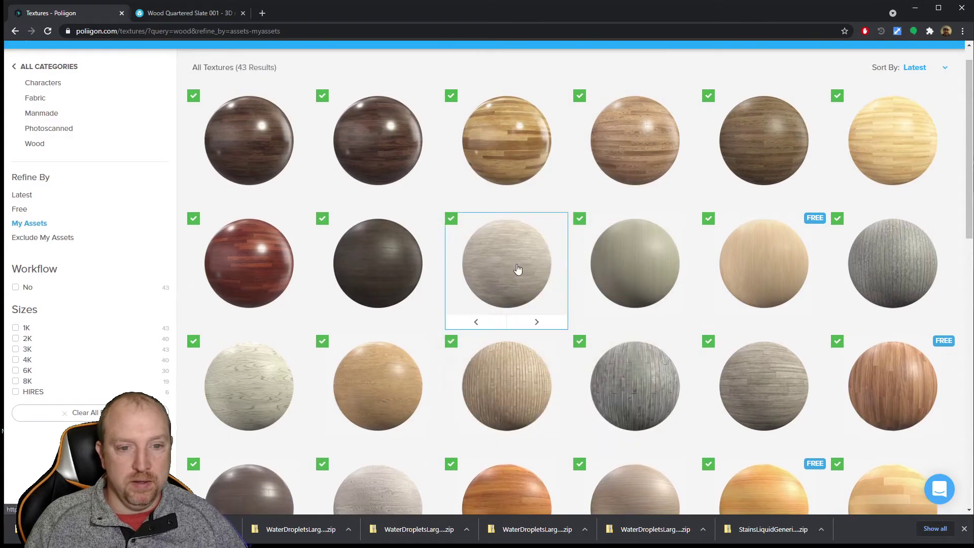
{"action": "mouse_move", "coordinate": [518, 269]}
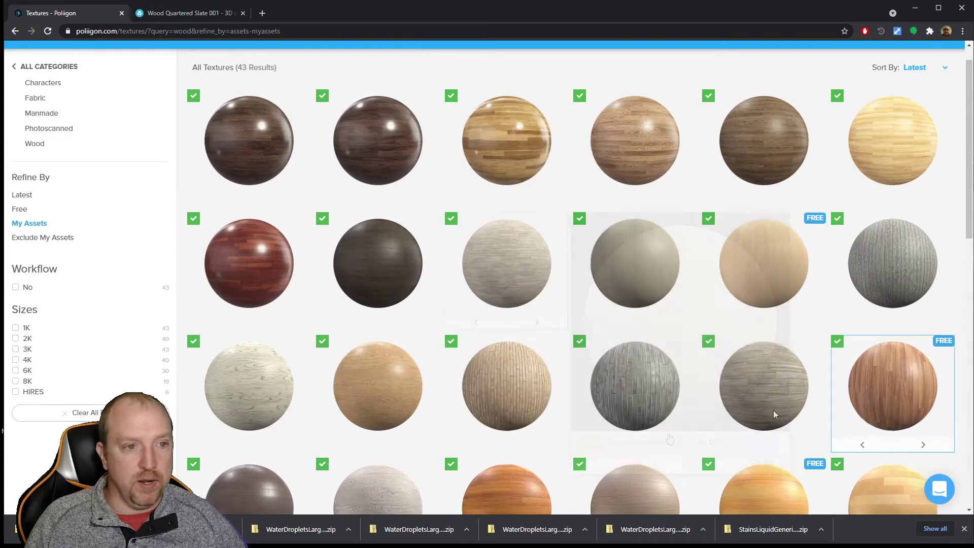
{"action": "scroll", "coordinate": [696, 359], "scroll_direction": "down", "scroll_amount": 3}
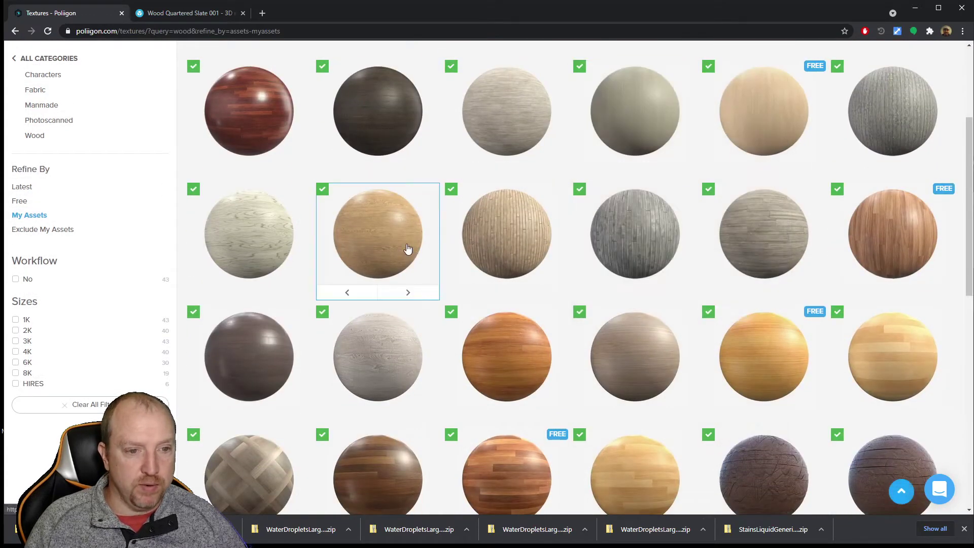
{"action": "mouse_move", "coordinate": [407, 249]}
{"action": "mouse_move", "coordinate": [398, 373]}
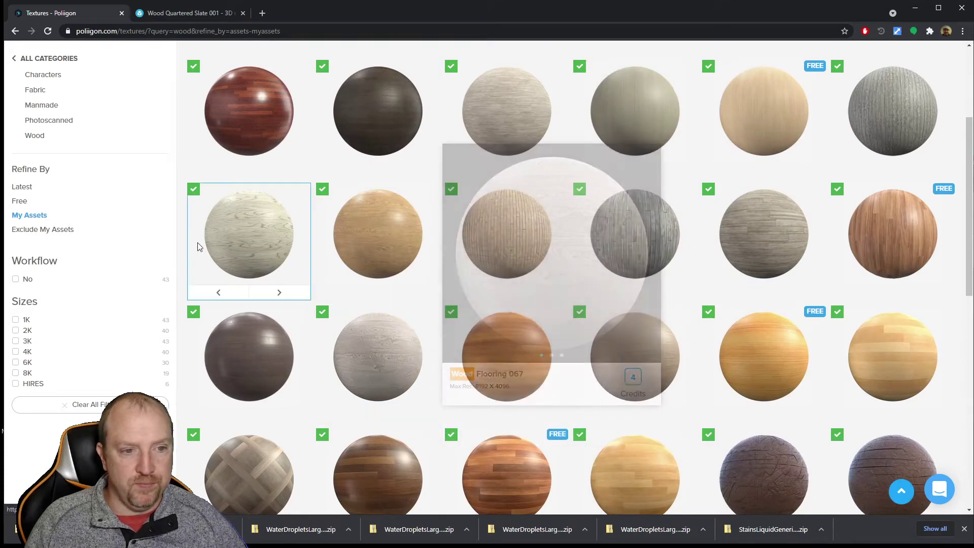
{"action": "mouse_move", "coordinate": [251, 250]}
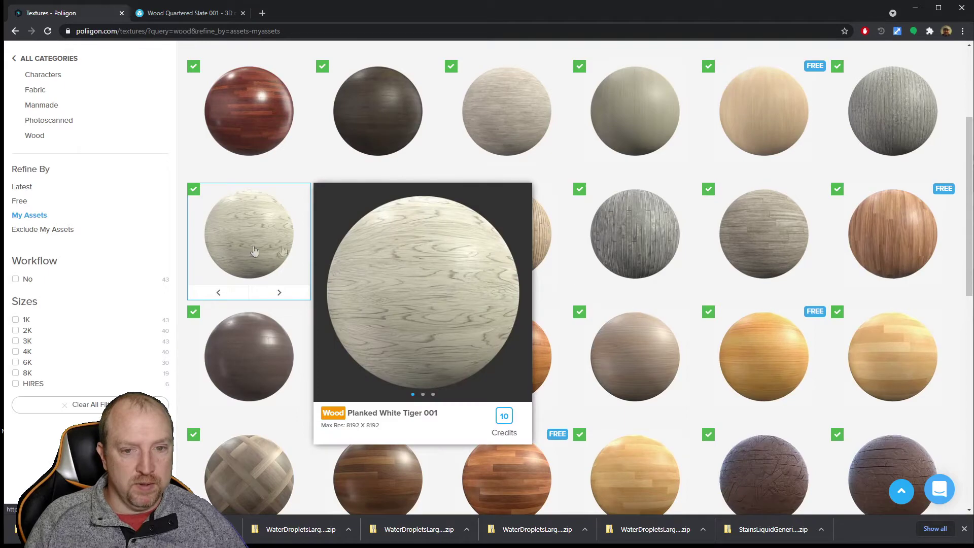
{"action": "scroll", "coordinate": [776, 254], "scroll_direction": "down", "scroll_amount": 4}
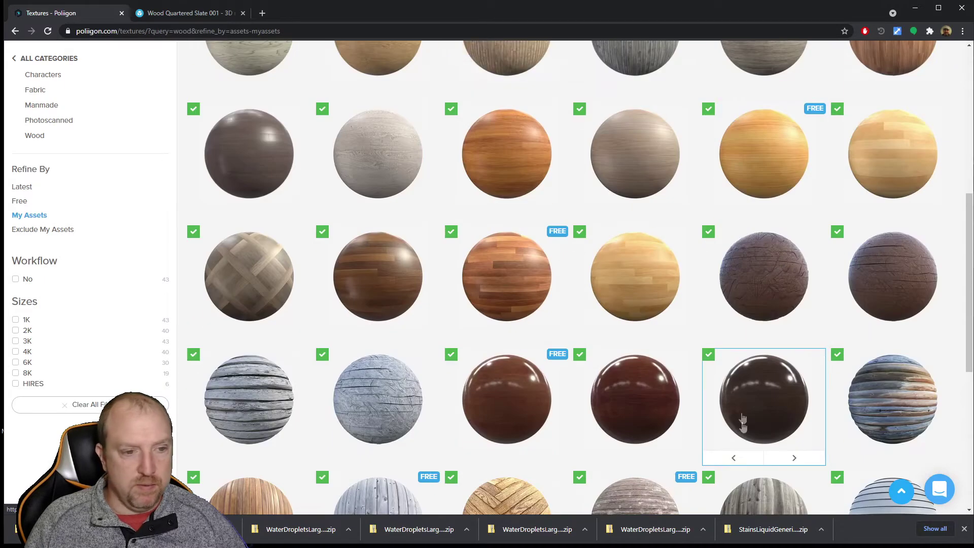
{"action": "mouse_move", "coordinate": [825, 376]}
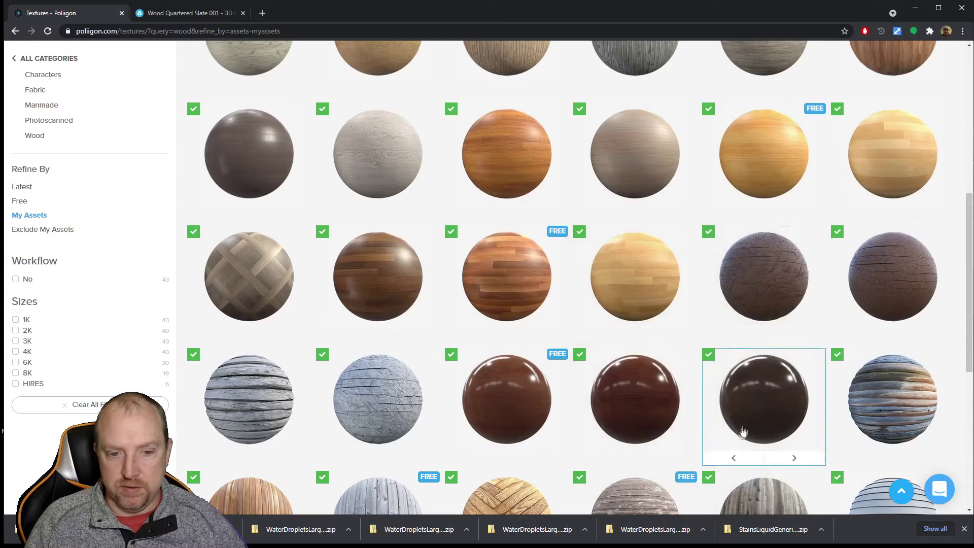
{"action": "scroll", "coordinate": [772, 398], "scroll_direction": "down", "scroll_amount": 3}
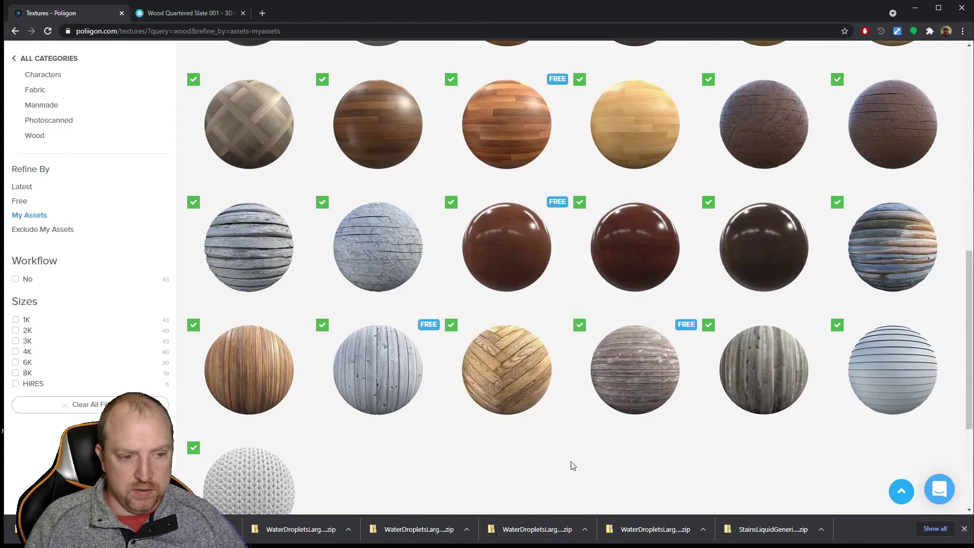
{"action": "scroll", "coordinate": [576, 472], "scroll_direction": "down", "scroll_amount": 2}
{"action": "scroll", "coordinate": [578, 462], "scroll_direction": "up", "scroll_amount": 10}
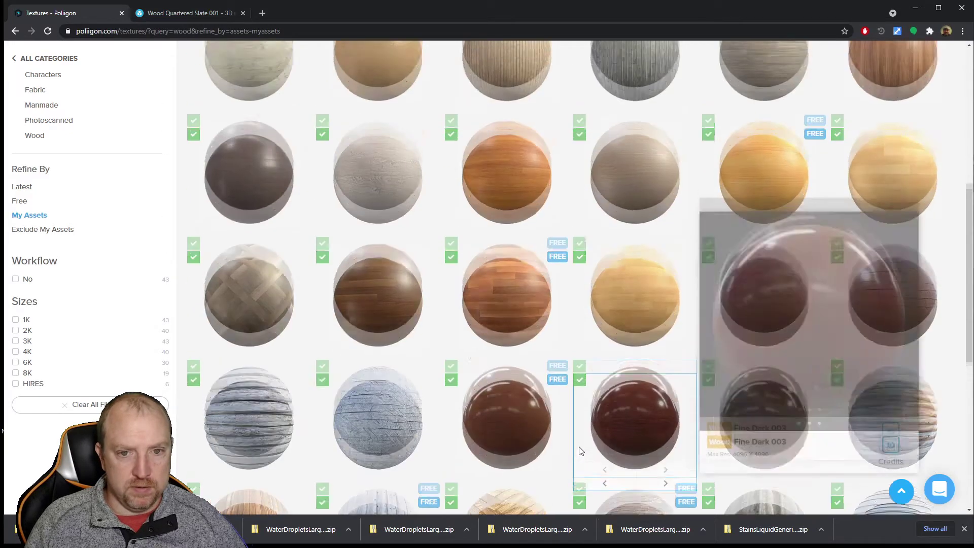
{"action": "scroll", "coordinate": [576, 446], "scroll_direction": "down", "scroll_amount": 10}
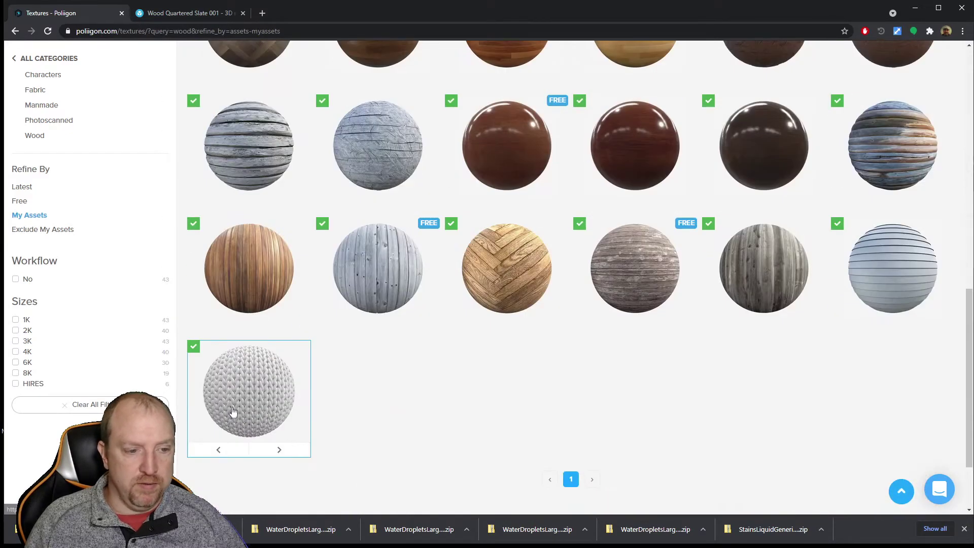
{"action": "mouse_move", "coordinate": [233, 412]}
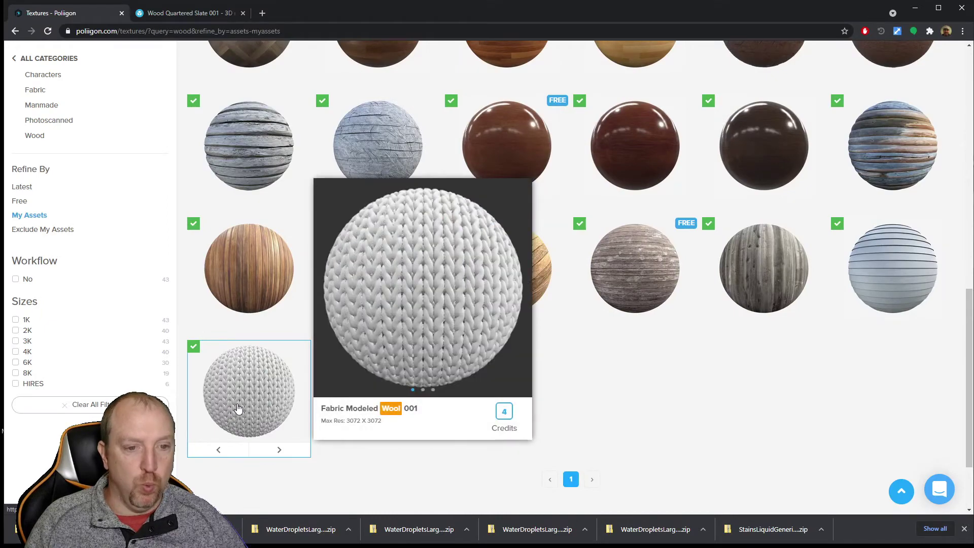
{"action": "scroll", "coordinate": [305, 164], "scroll_direction": "up", "scroll_amount": 10}
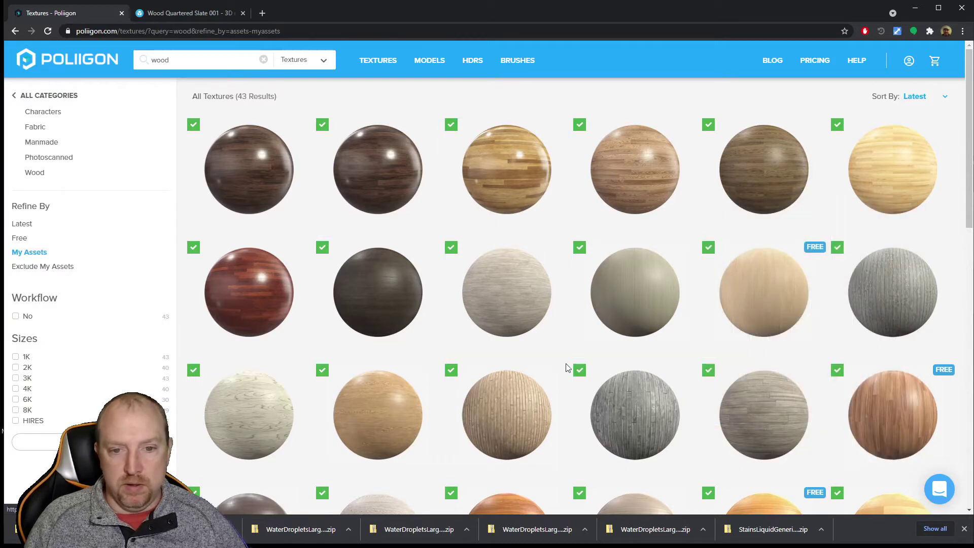
{"action": "mouse_move", "coordinate": [644, 311]}
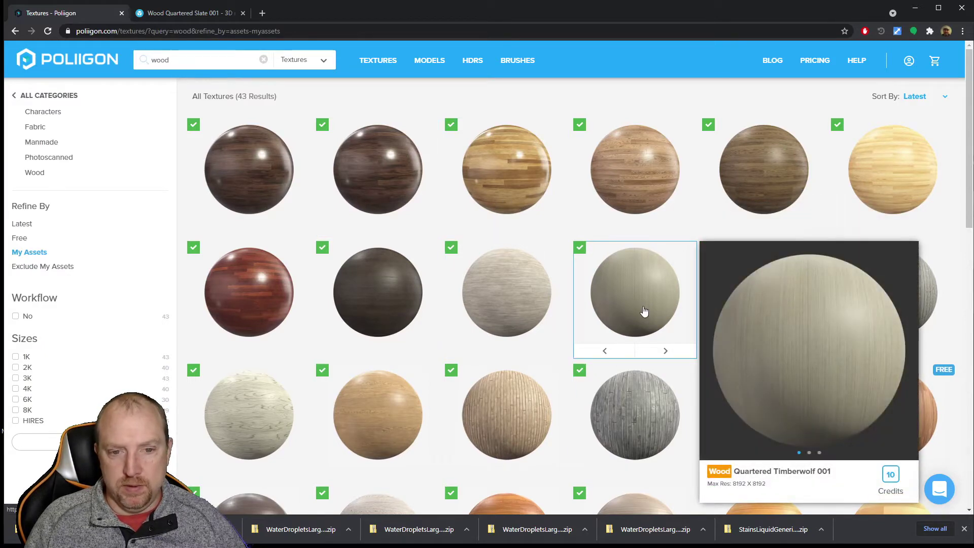
{"action": "mouse_move", "coordinate": [801, 305]}
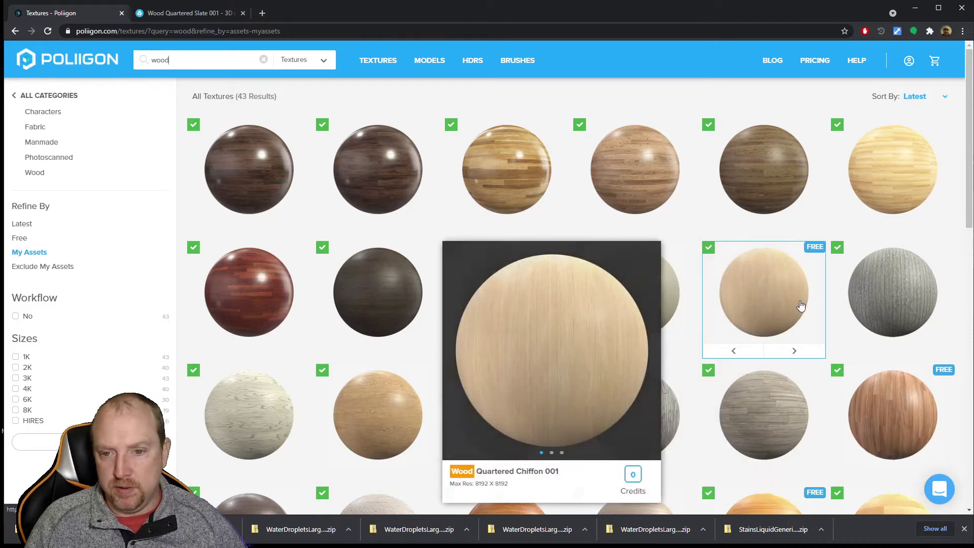
{"action": "scroll", "coordinate": [804, 311], "scroll_direction": "down", "scroll_amount": 4}
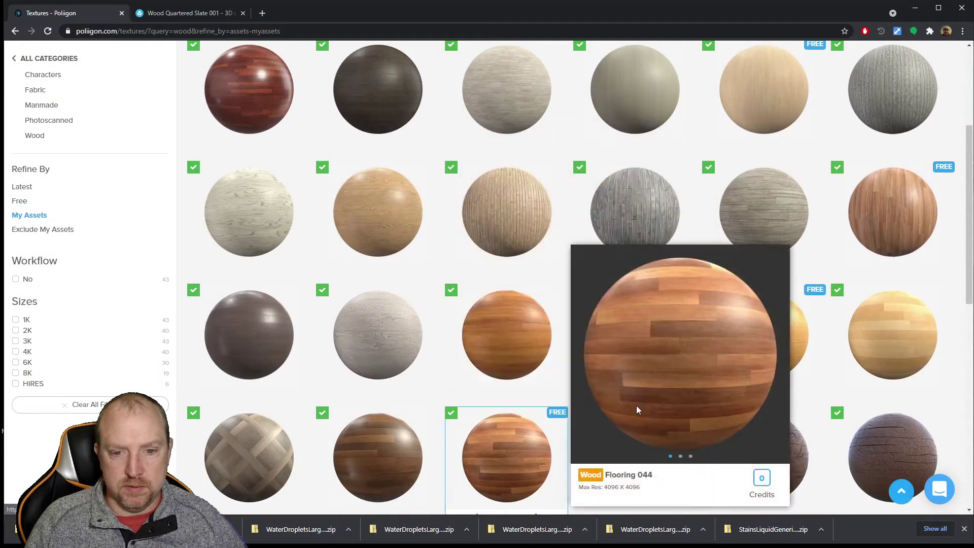
{"action": "mouse_move", "coordinate": [629, 343]}
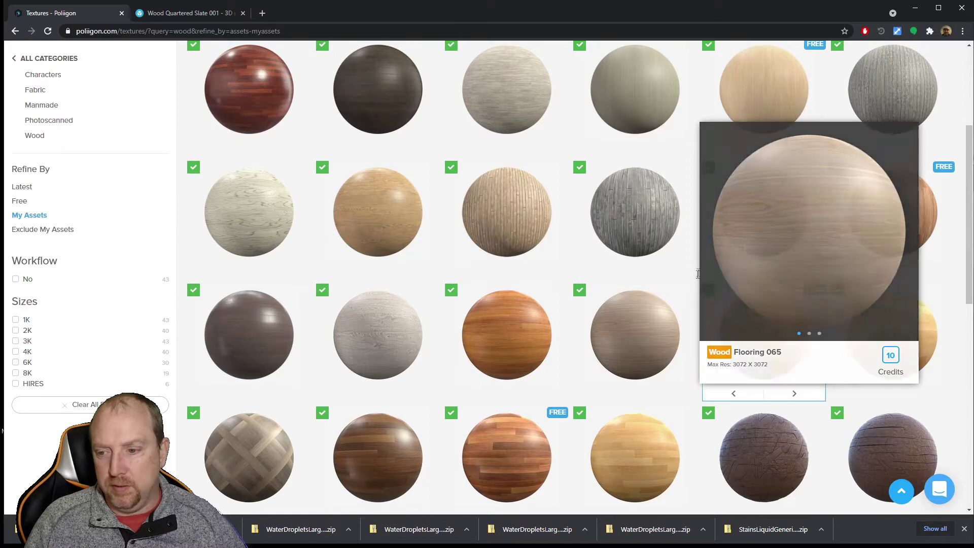
{"action": "scroll", "coordinate": [599, 411], "scroll_direction": "up", "scroll_amount": 4}
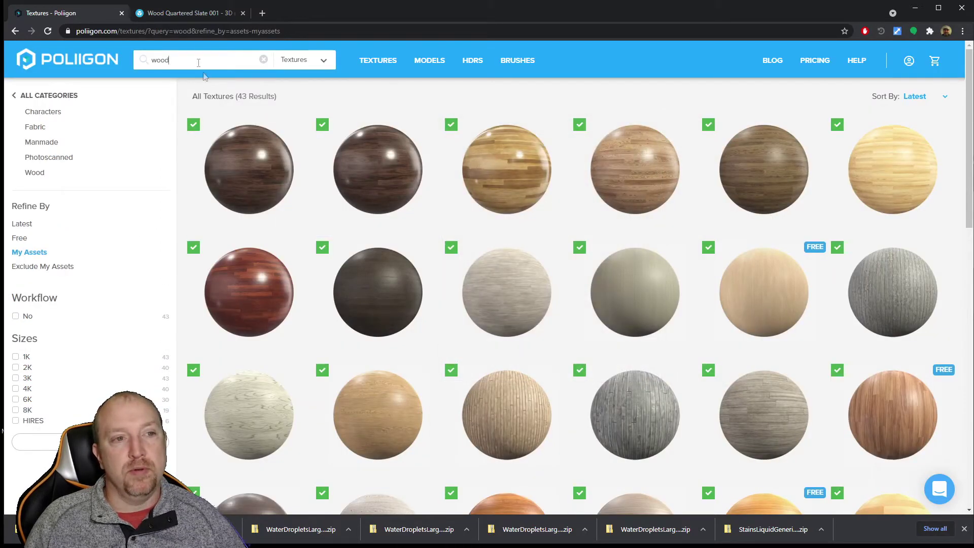
{"action": "left_click", "coordinate": [199, 59]}
- Erase the 'wood' search term and scroll through all 262 owned textures
{"action": "key", "text": "ctrl+a"}
{"action": "key", "text": "BackSpace"}
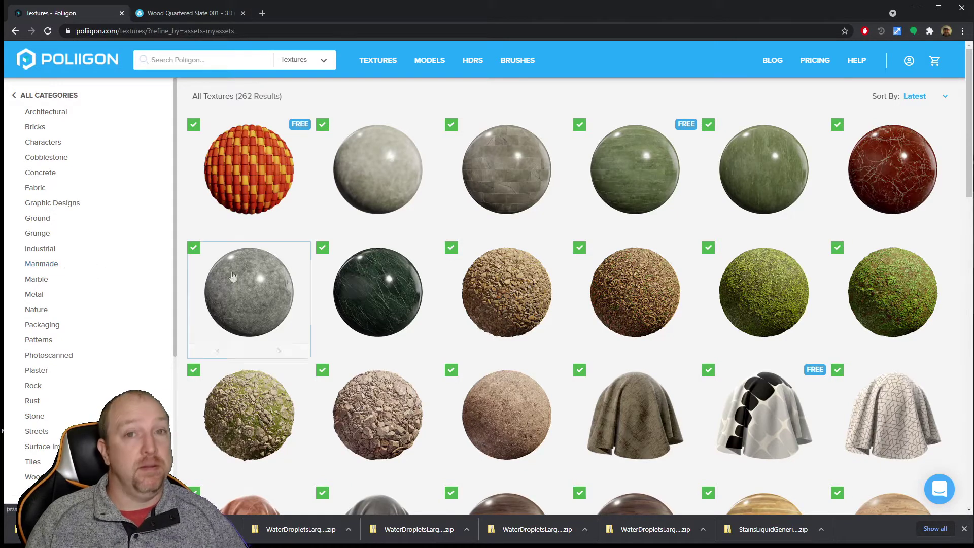
{"action": "mouse_move", "coordinate": [436, 325]}
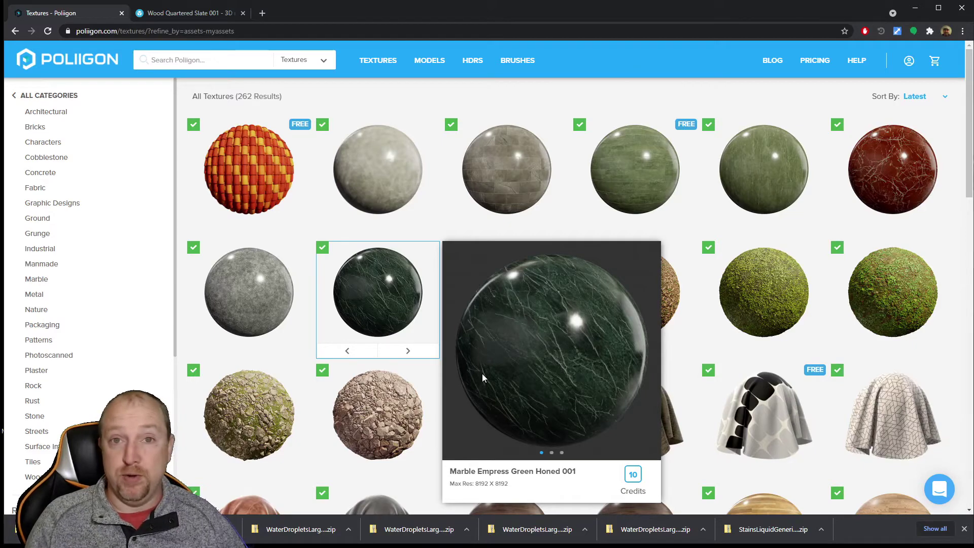
{"action": "scroll", "coordinate": [519, 316], "scroll_direction": "down", "scroll_amount": 6}
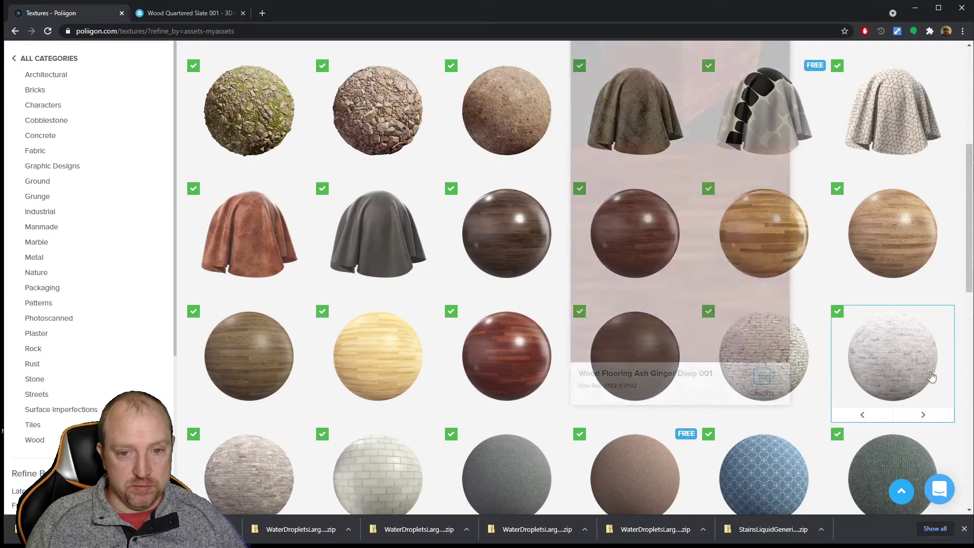
{"action": "scroll", "coordinate": [740, 381], "scroll_direction": "up", "scroll_amount": 5}
{"action": "mouse_move", "coordinate": [594, 370]}
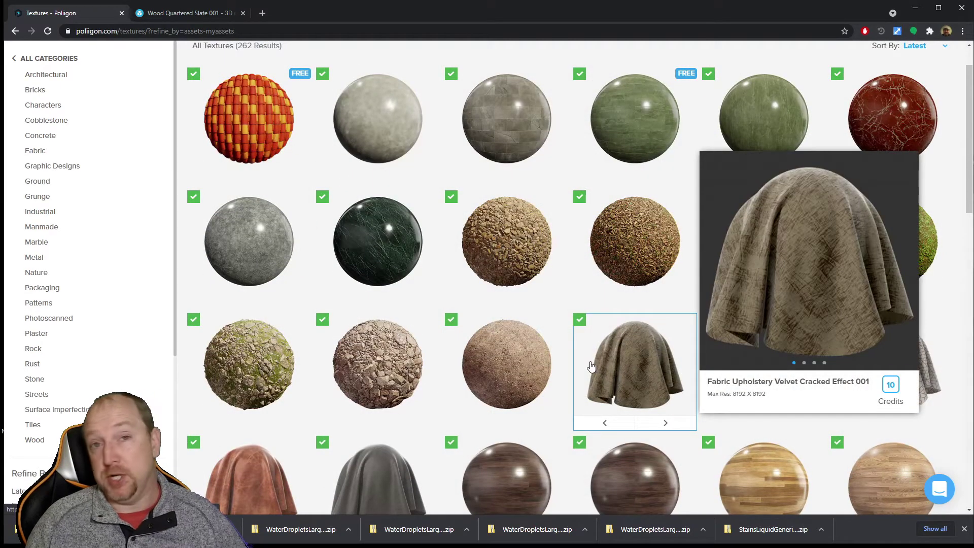
{"action": "scroll", "coordinate": [472, 335], "scroll_direction": "down", "scroll_amount": 5}
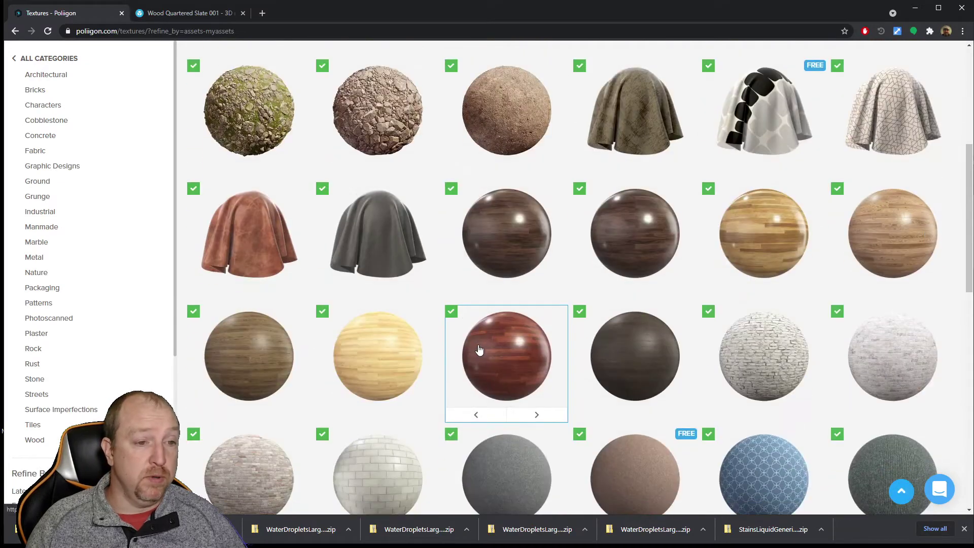
{"action": "scroll", "coordinate": [478, 345], "scroll_direction": "down", "scroll_amount": 7}
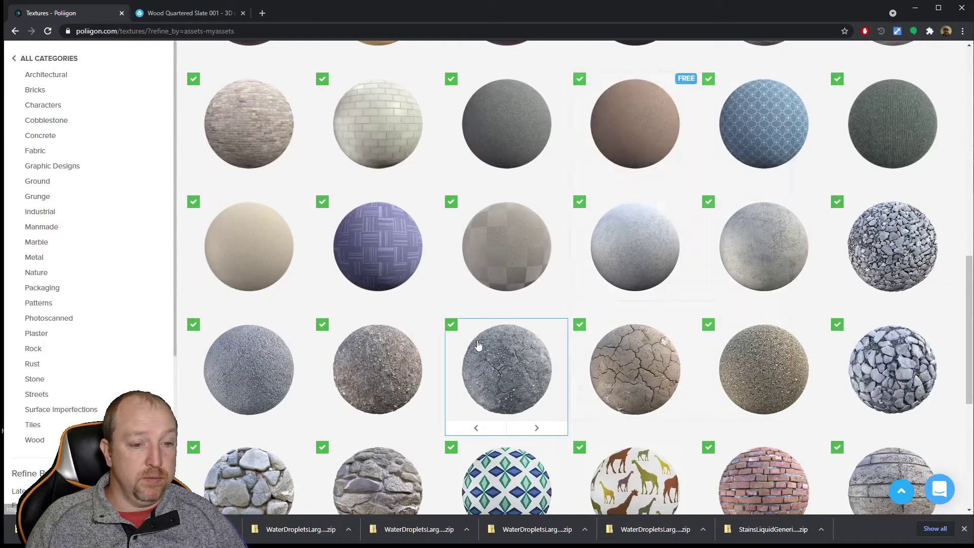
{"action": "mouse_move", "coordinate": [476, 345]}
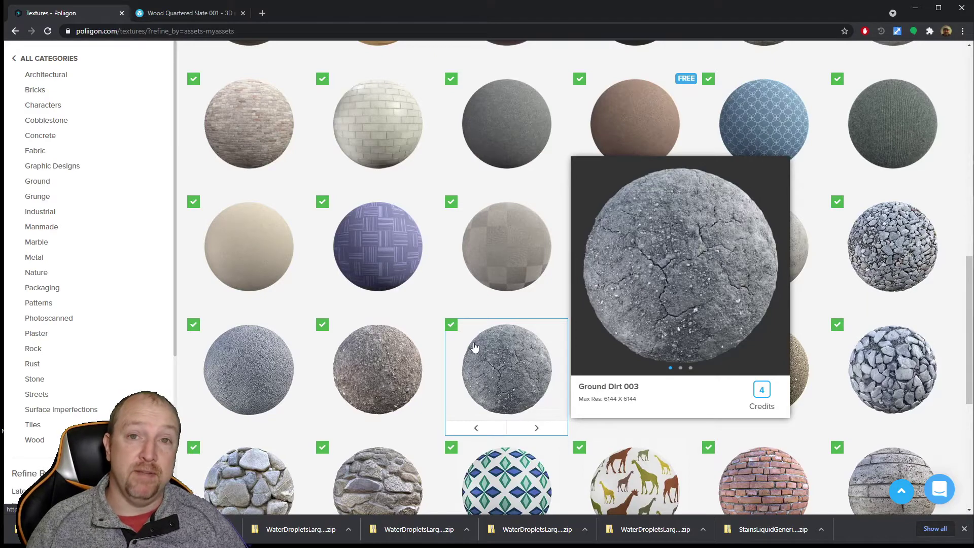
{"action": "mouse_move", "coordinate": [394, 319]}
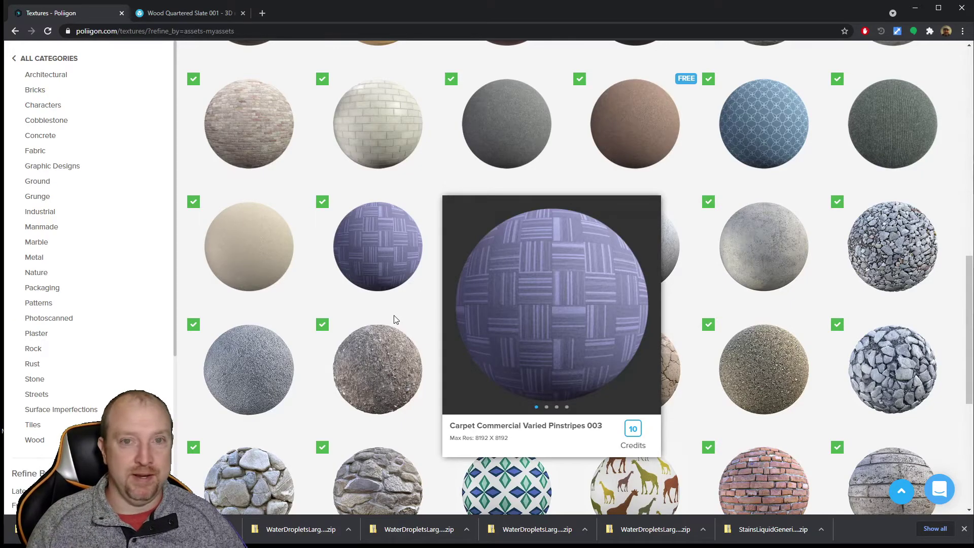
{"action": "scroll", "coordinate": [519, 348], "scroll_direction": "down", "scroll_amount": 6}
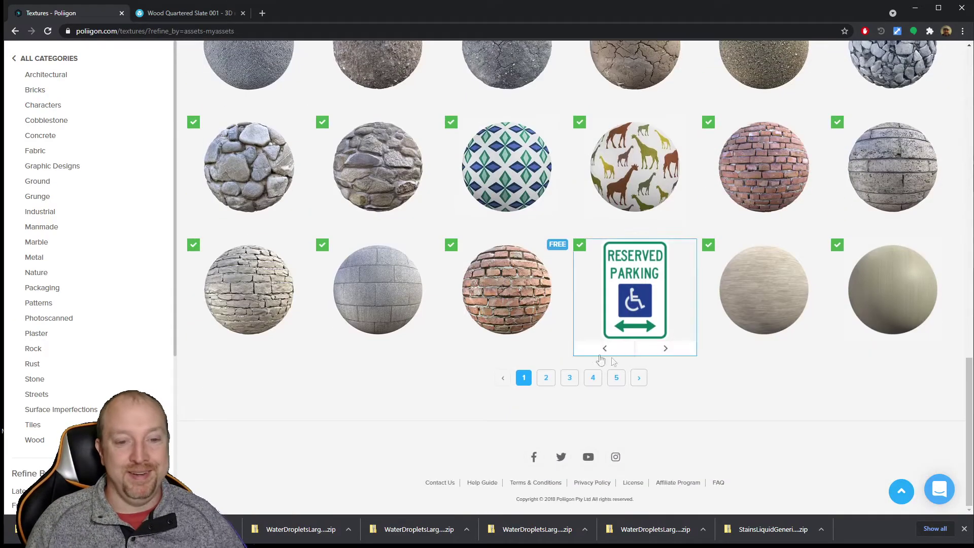
{"action": "scroll", "coordinate": [600, 359], "scroll_direction": "up", "scroll_amount": 20}
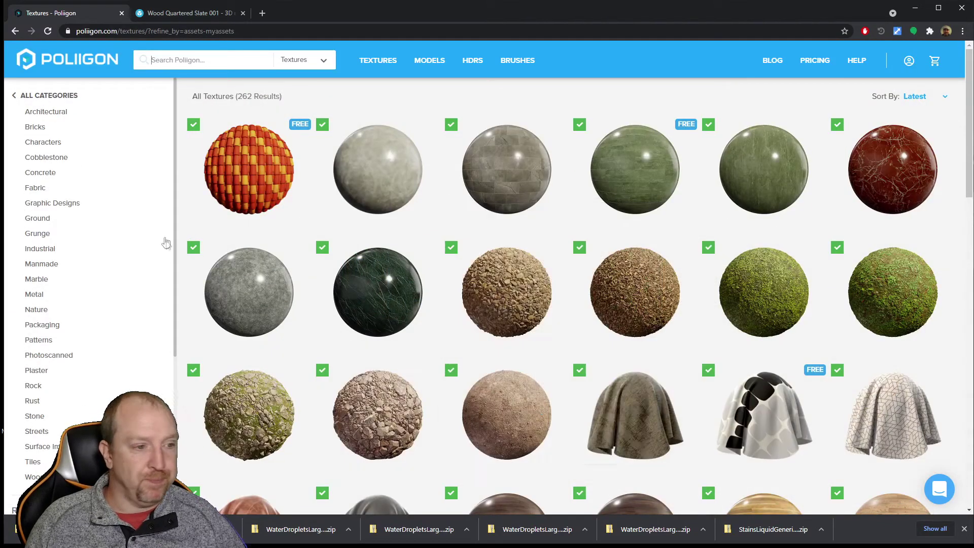
- Switch to Models under Latest and scroll through rock models like Rock Beach Large 008
{"action": "left_click", "coordinate": [436, 62]}
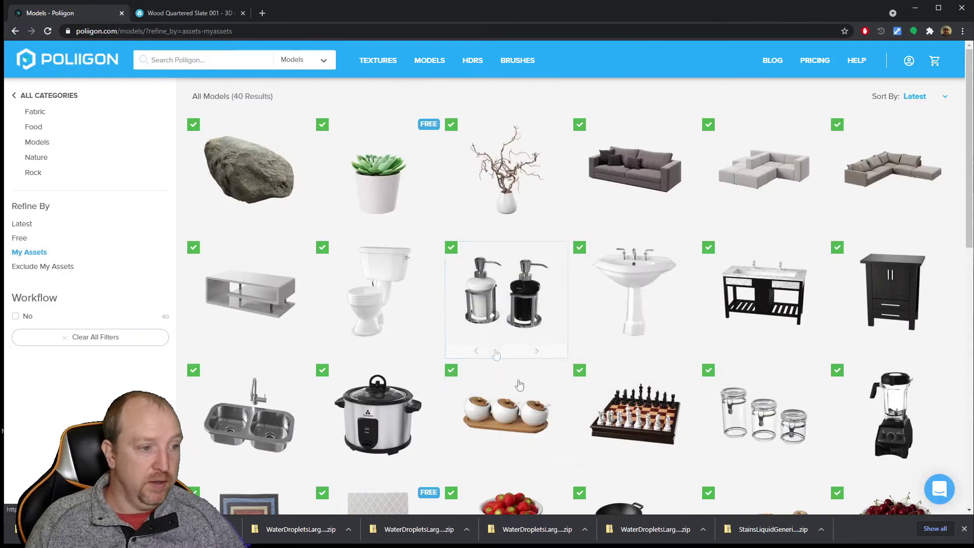
{"action": "left_click", "coordinate": [23, 224]}
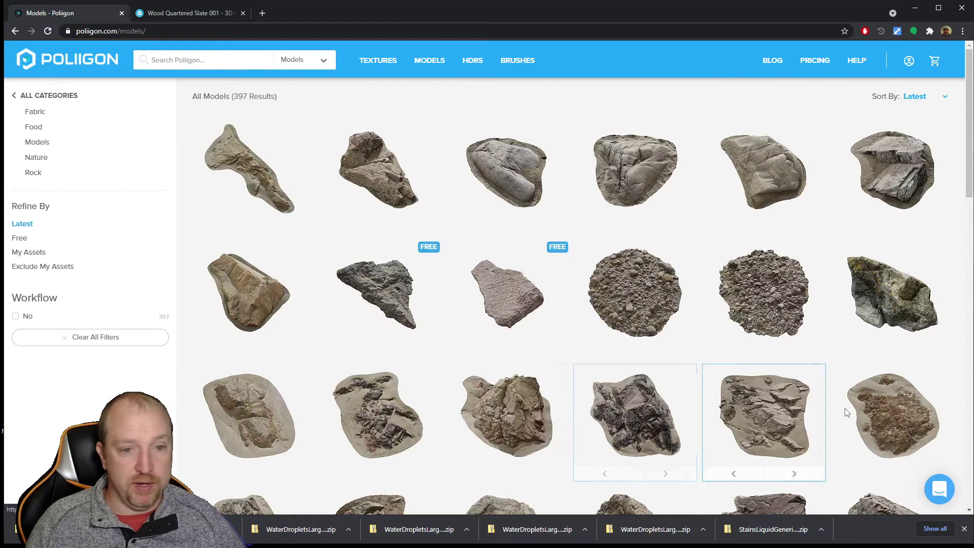
{"action": "scroll", "coordinate": [776, 421], "scroll_direction": "down", "scroll_amount": 2}
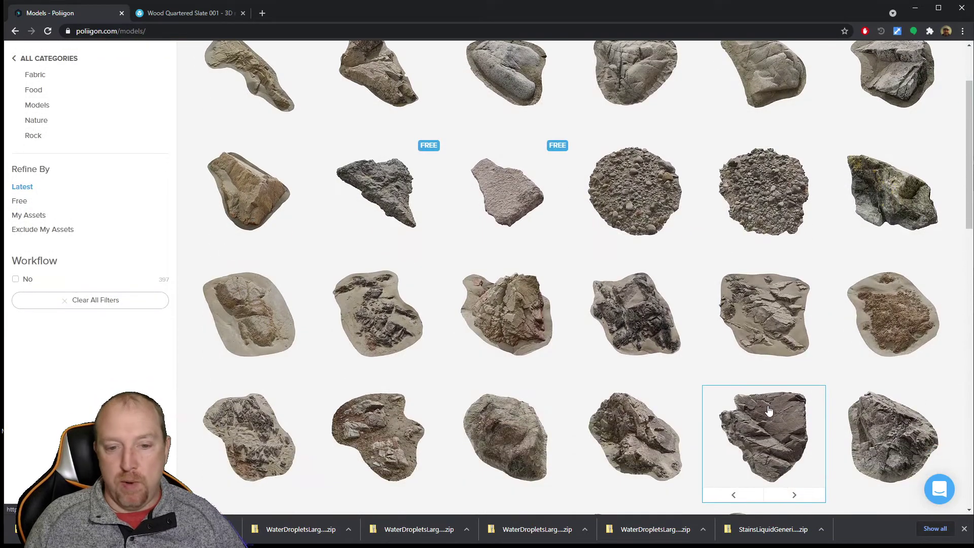
{"action": "scroll", "coordinate": [769, 410], "scroll_direction": "down", "scroll_amount": 2}
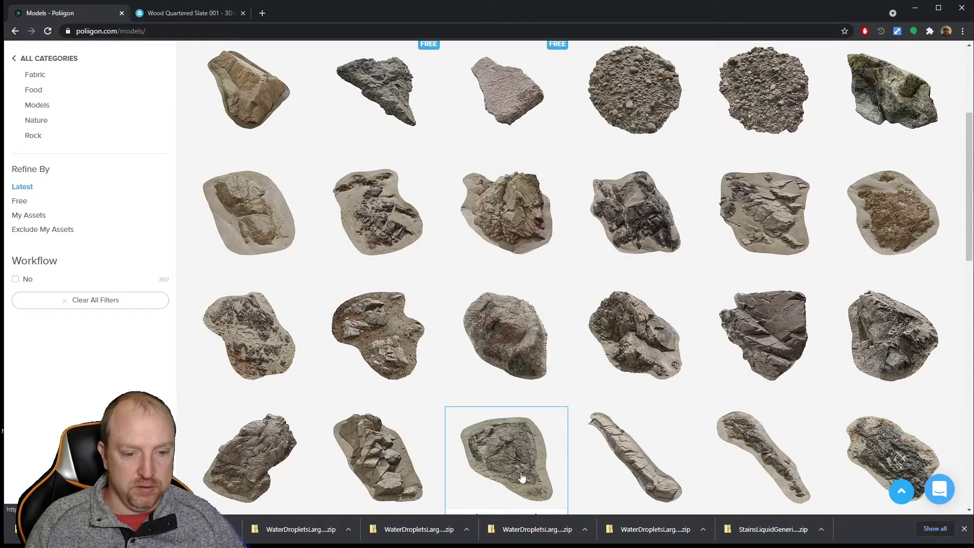
{"action": "scroll", "coordinate": [524, 330], "scroll_direction": "down", "scroll_amount": 3}
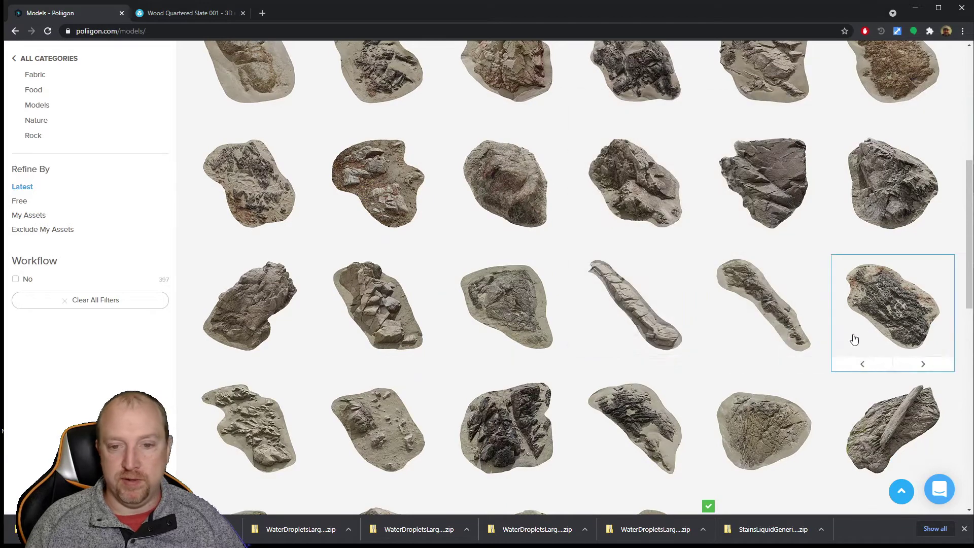
{"action": "mouse_move", "coordinate": [655, 325]}
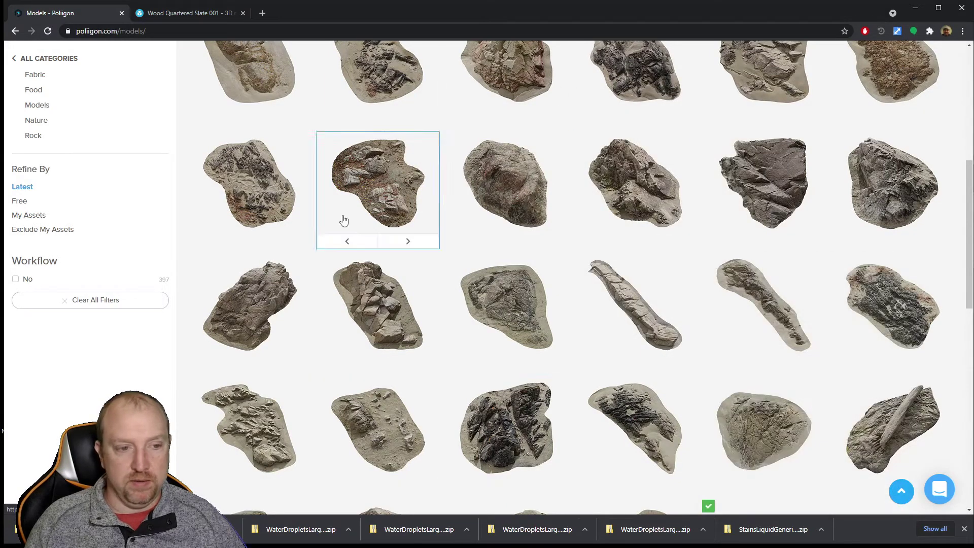
{"action": "scroll", "coordinate": [614, 320], "scroll_direction": "down", "scroll_amount": 3}
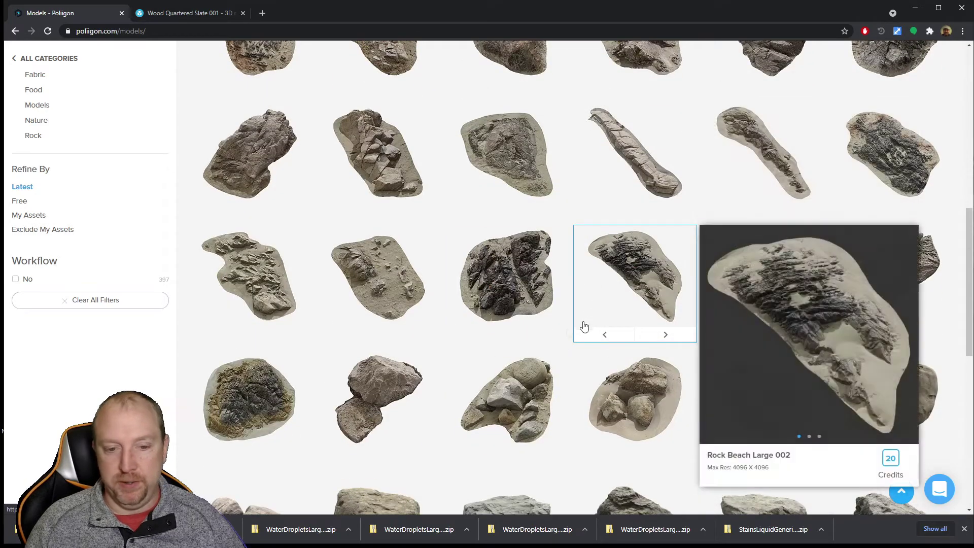
{"action": "scroll", "coordinate": [583, 391], "scroll_direction": "down", "scroll_amount": 3}
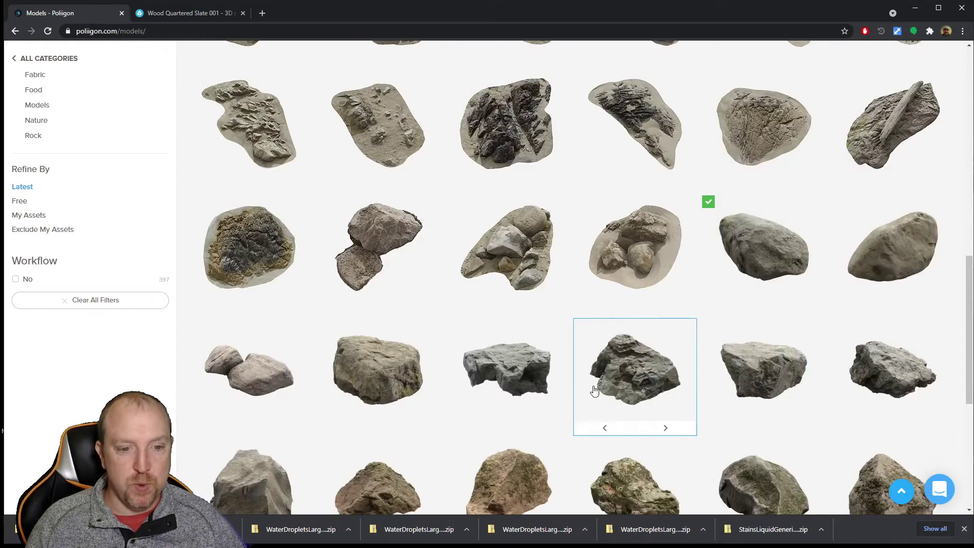
{"action": "scroll", "coordinate": [568, 388], "scroll_direction": "down", "scroll_amount": 3}
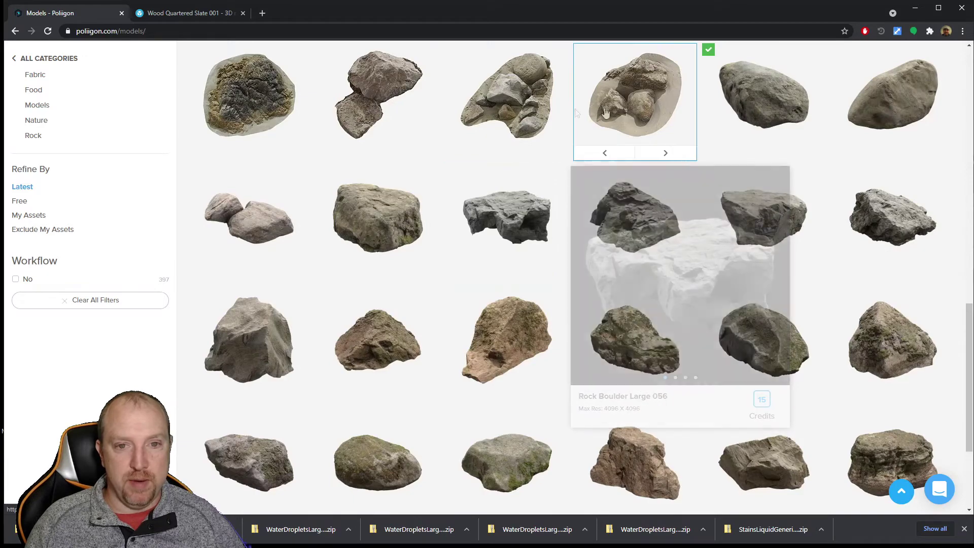
- Open Rock Beach Cluster 002, view its beach and human-scale images, then close it
{"action": "left_click", "coordinate": [614, 246]}
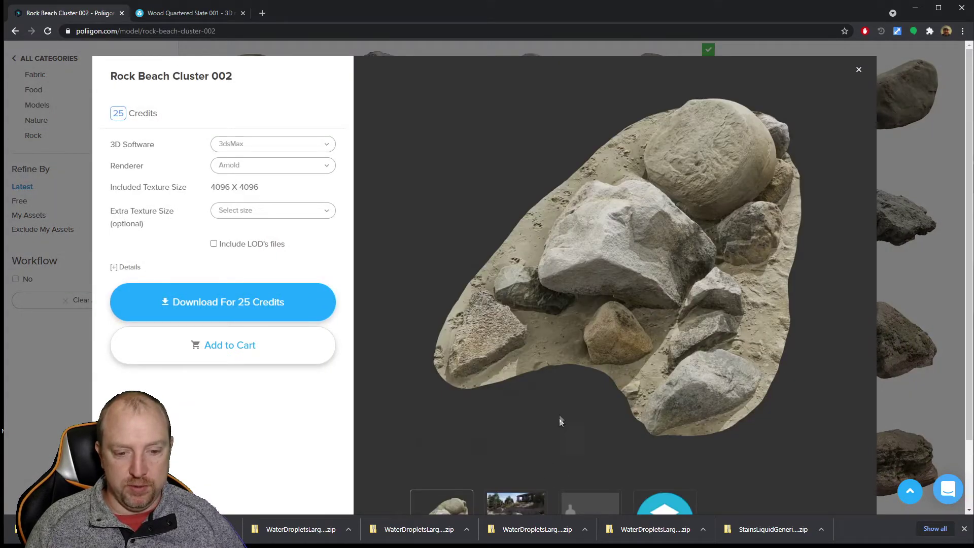
{"action": "scroll", "coordinate": [543, 485], "scroll_direction": "down", "scroll_amount": 2}
{"action": "left_click", "coordinate": [517, 440]}
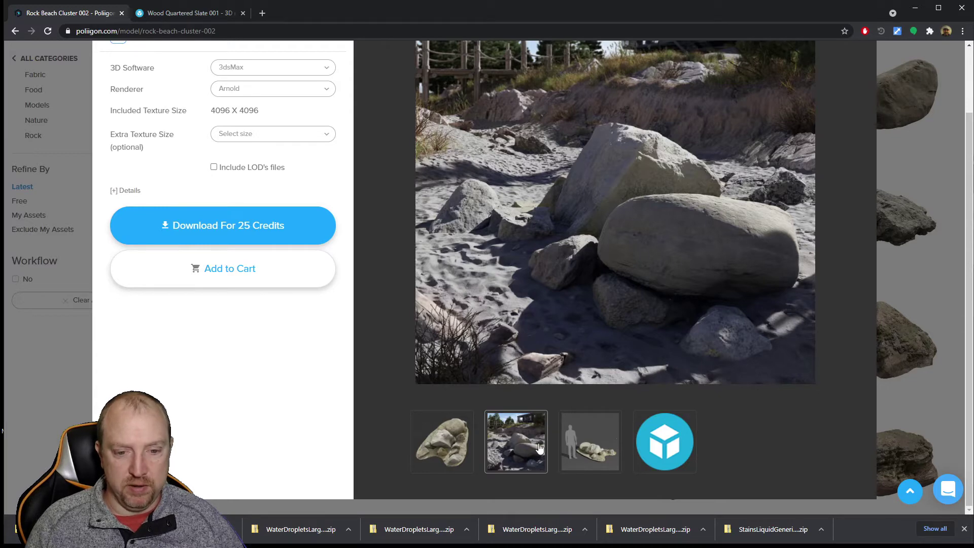
{"action": "left_click", "coordinate": [590, 441]}
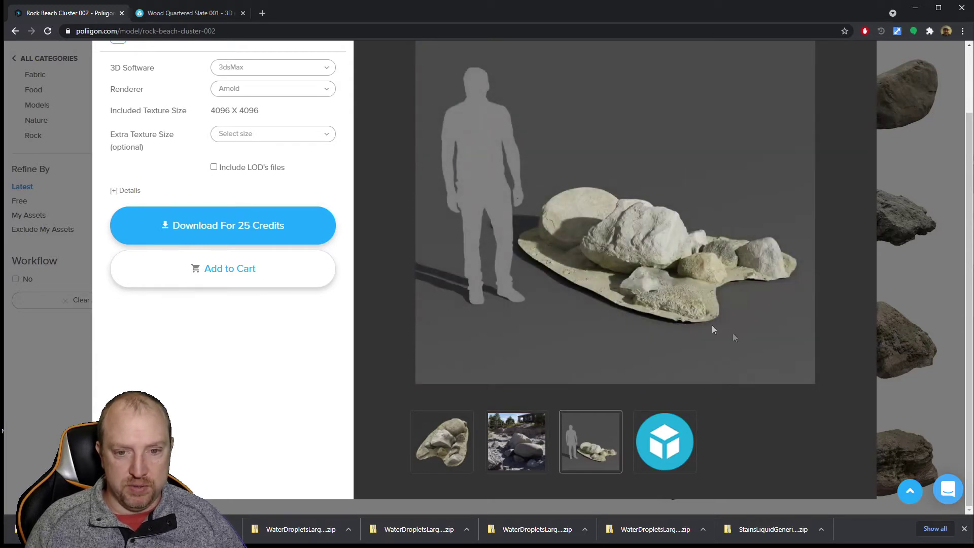
{"action": "left_click", "coordinate": [518, 445]}
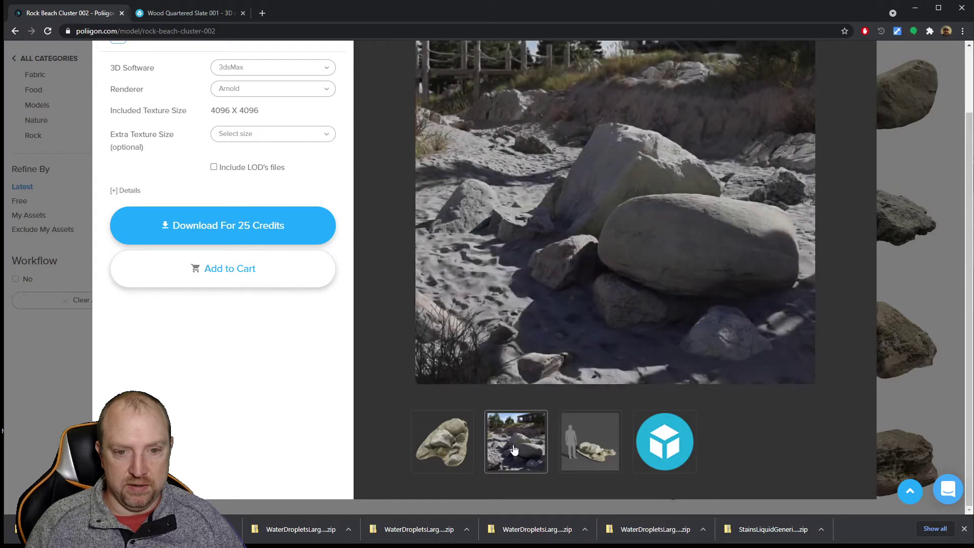
{"action": "left_click", "coordinate": [568, 447]}
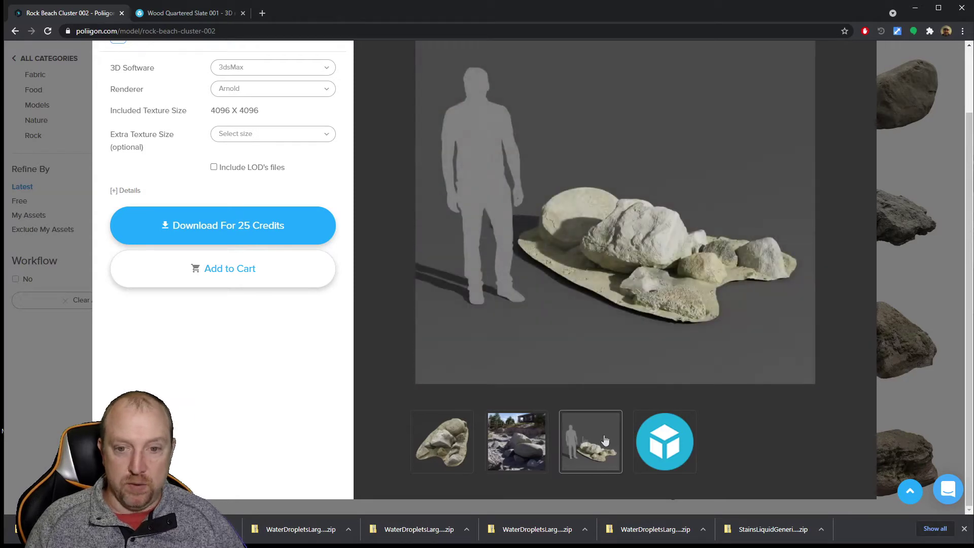
{"action": "scroll", "coordinate": [749, 191], "scroll_direction": "up", "scroll_amount": 1}
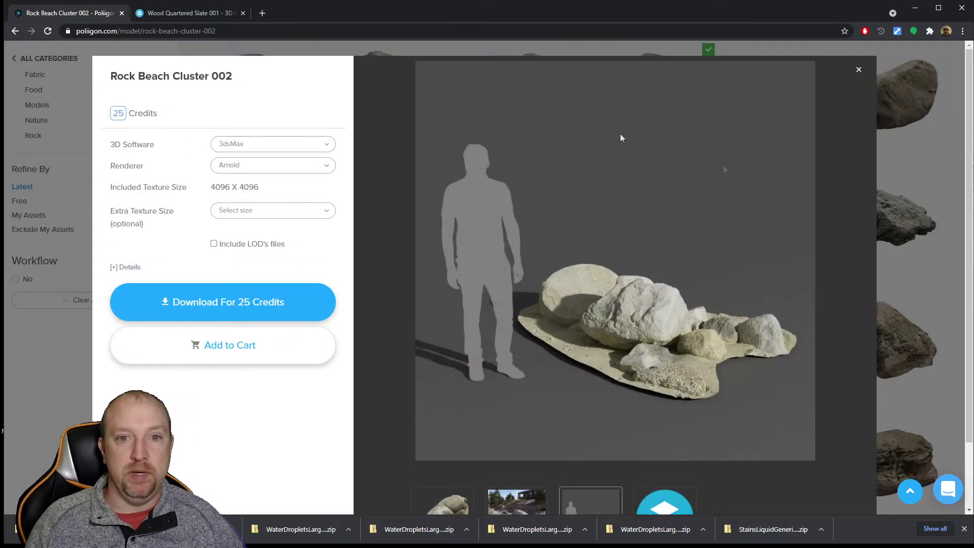
{"action": "left_click", "coordinate": [844, 73]}
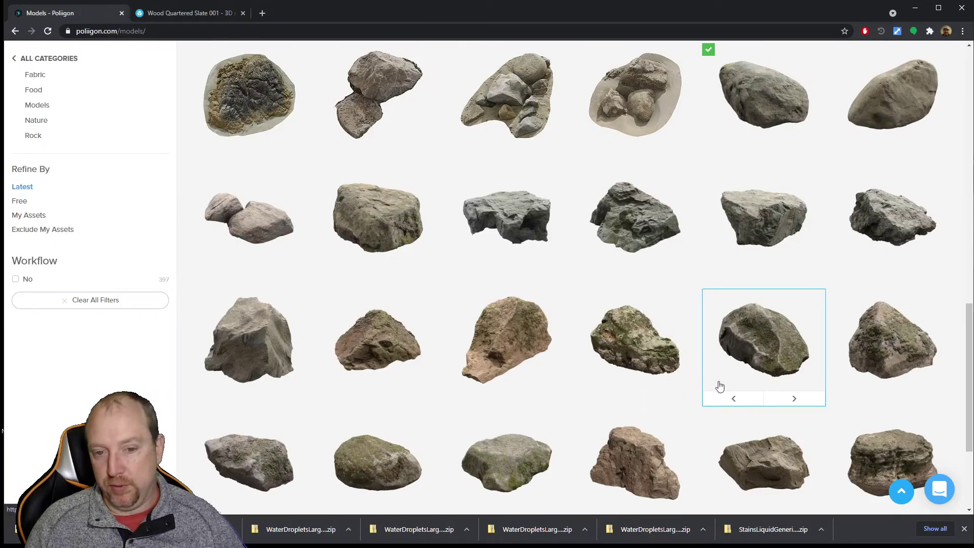
- Scroll through the first page of rock models and preview several tiles
{"action": "scroll", "coordinate": [720, 380], "scroll_direction": "down", "scroll_amount": 3}
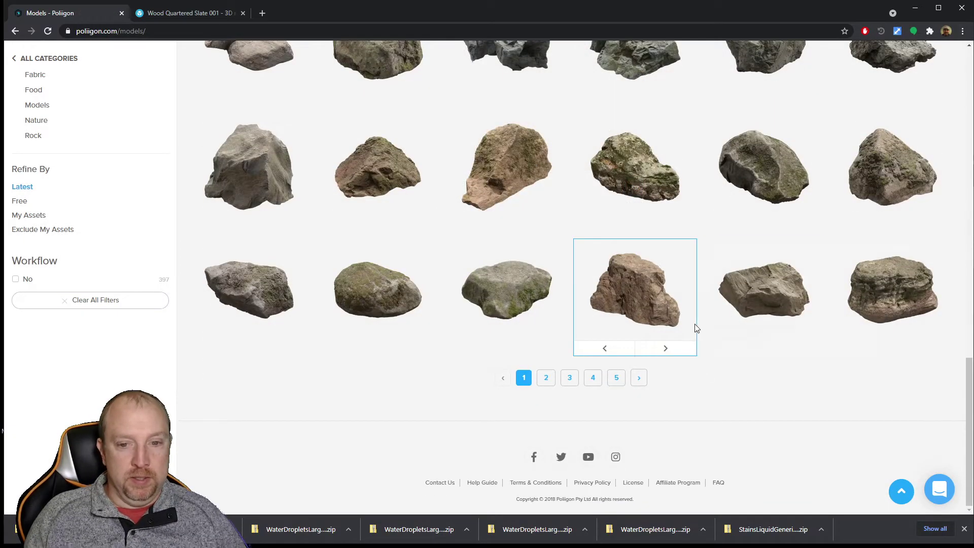
{"action": "mouse_move", "coordinate": [739, 254]}
{"action": "scroll", "coordinate": [680, 284], "scroll_direction": "up", "scroll_amount": 15}
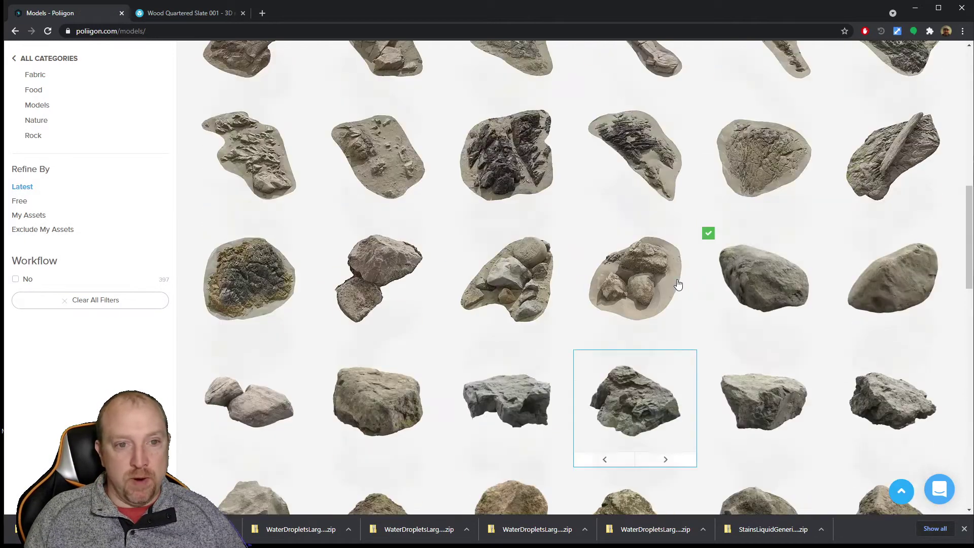
{"action": "scroll", "coordinate": [675, 285], "scroll_direction": "up", "scroll_amount": 3}
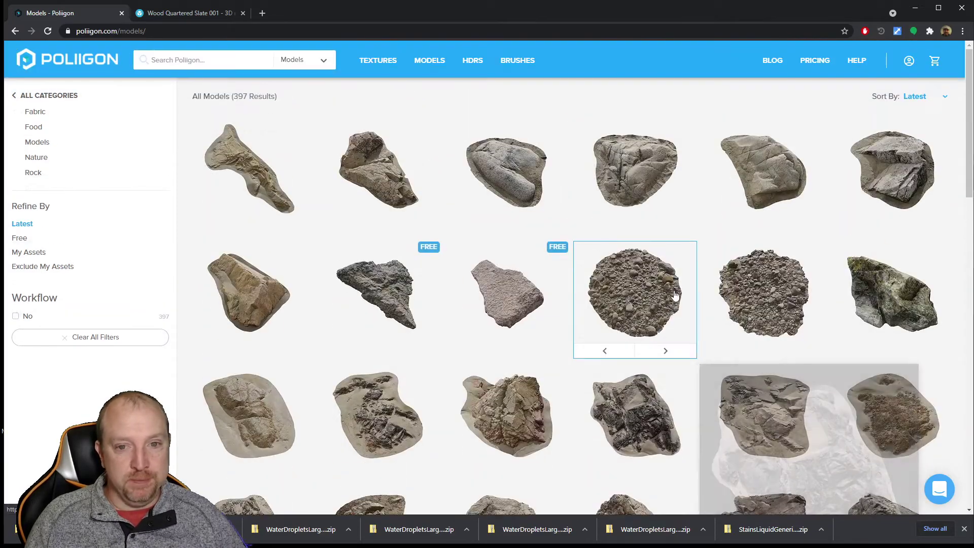
{"action": "mouse_move", "coordinate": [756, 294]}
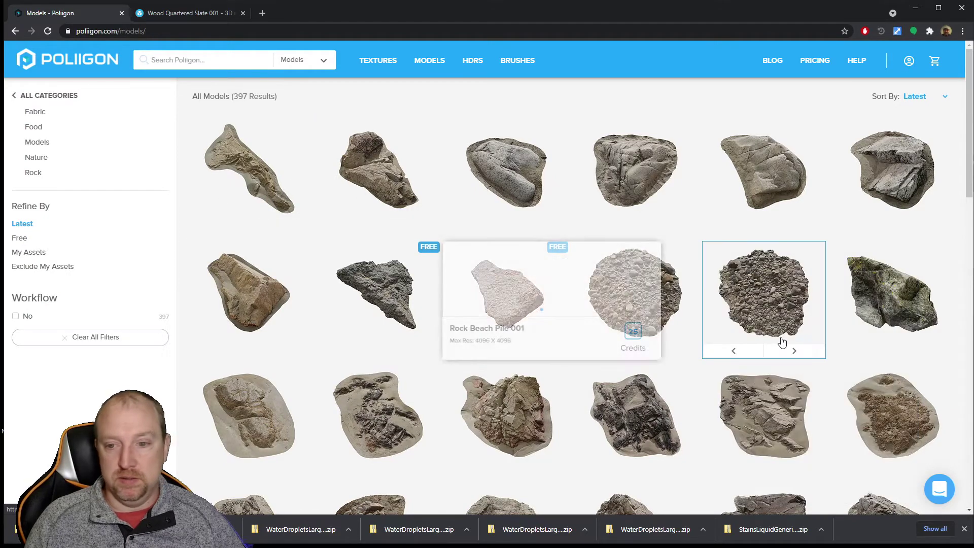
{"action": "scroll", "coordinate": [751, 289], "scroll_direction": "down", "scroll_amount": 3}
{"action": "mouse_move", "coordinate": [783, 374]}
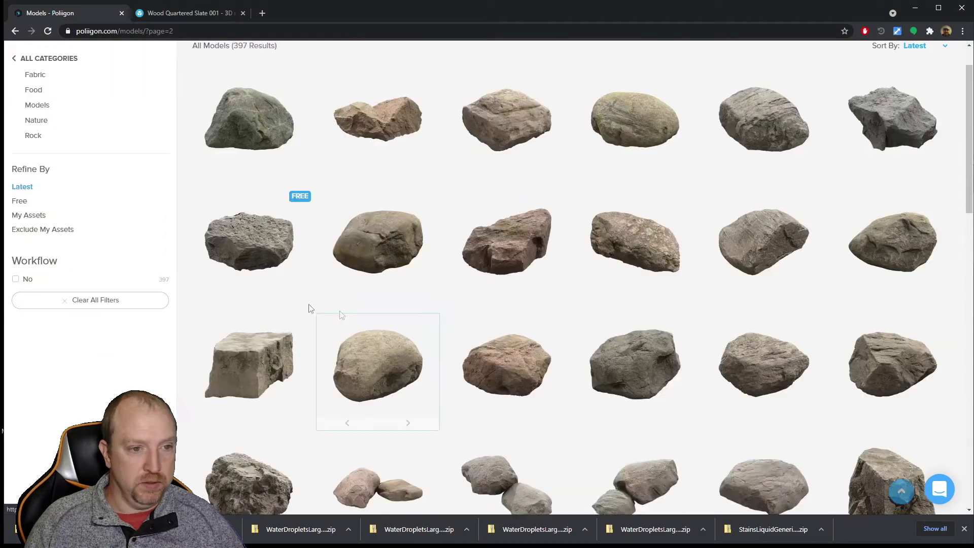
{"action": "scroll", "coordinate": [284, 248], "scroll_direction": "down", "scroll_amount": 10}
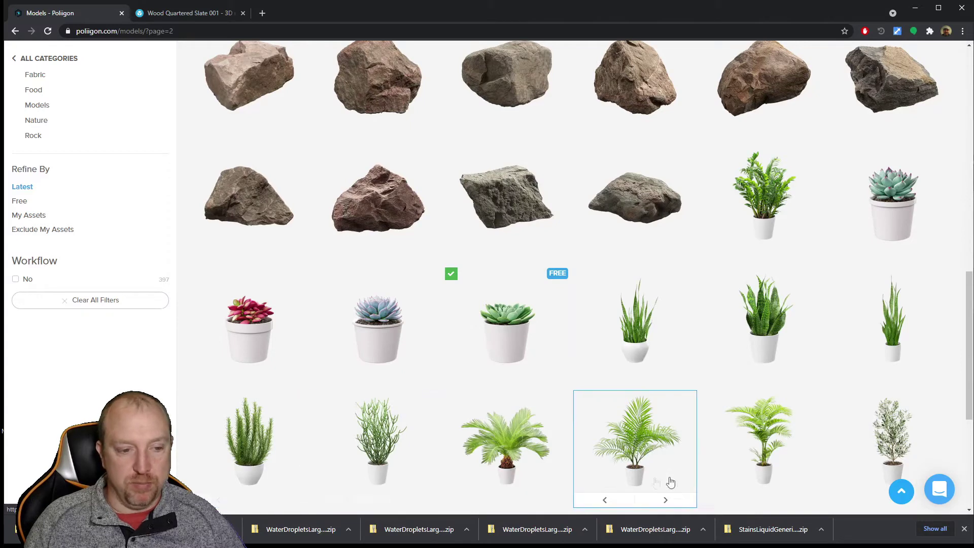
- Advance the models listing to page 3, then page 4
{"action": "scroll", "coordinate": [671, 482], "scroll_direction": "down", "scroll_amount": 4}
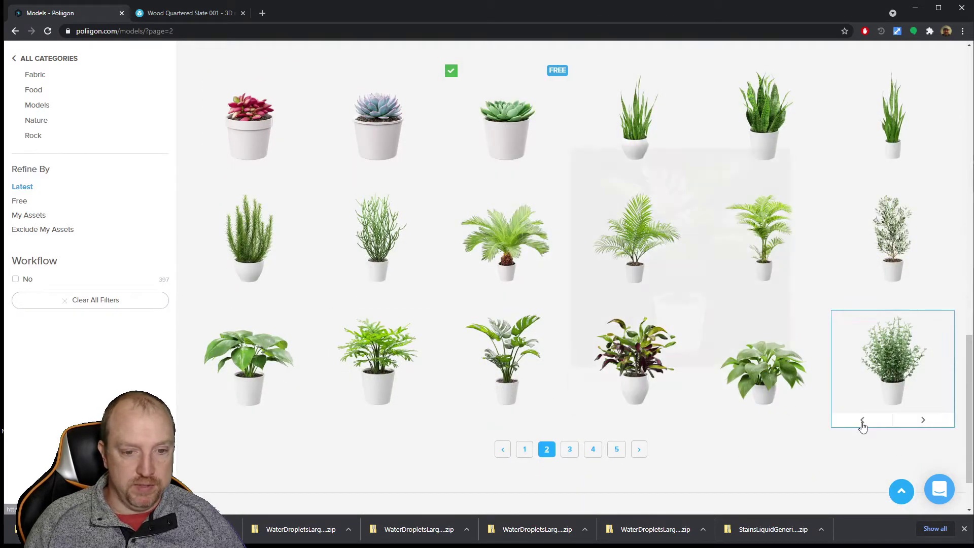
{"action": "left_click", "coordinate": [568, 450]}
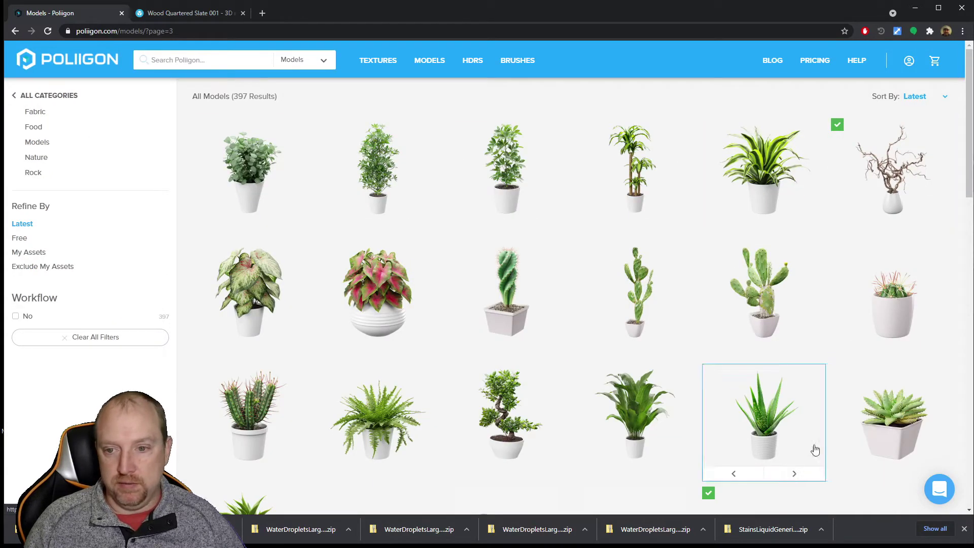
{"action": "mouse_move", "coordinate": [890, 188]}
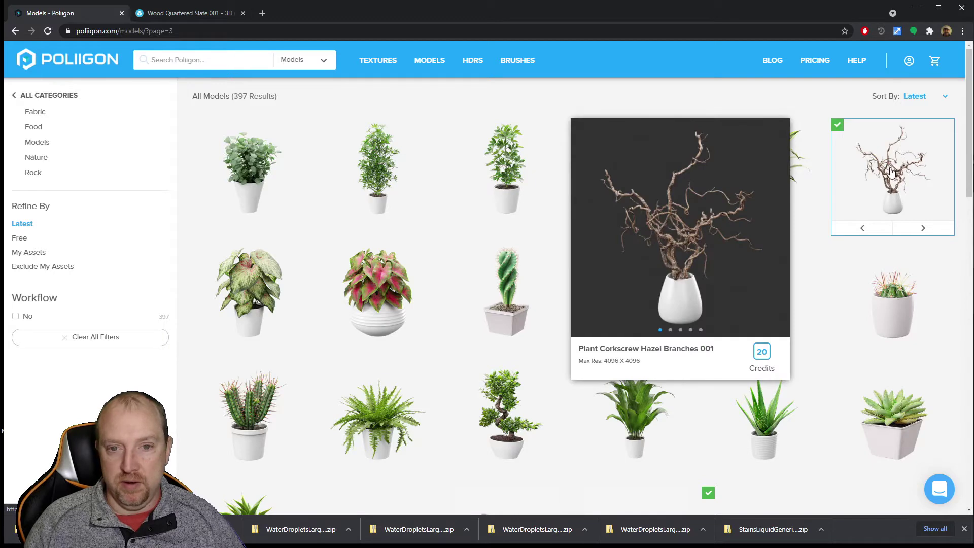
{"action": "mouse_move", "coordinate": [894, 209]}
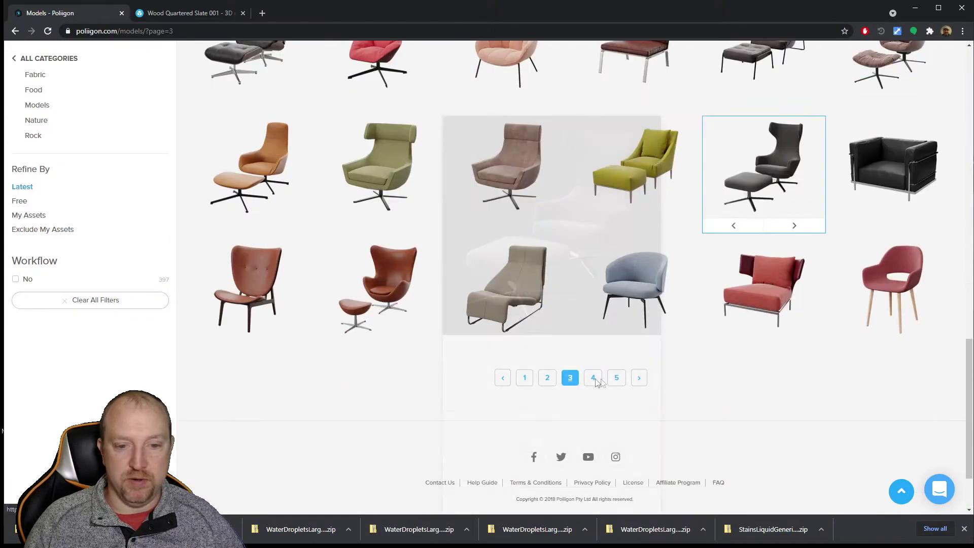
{"action": "left_click", "coordinate": [595, 379]}
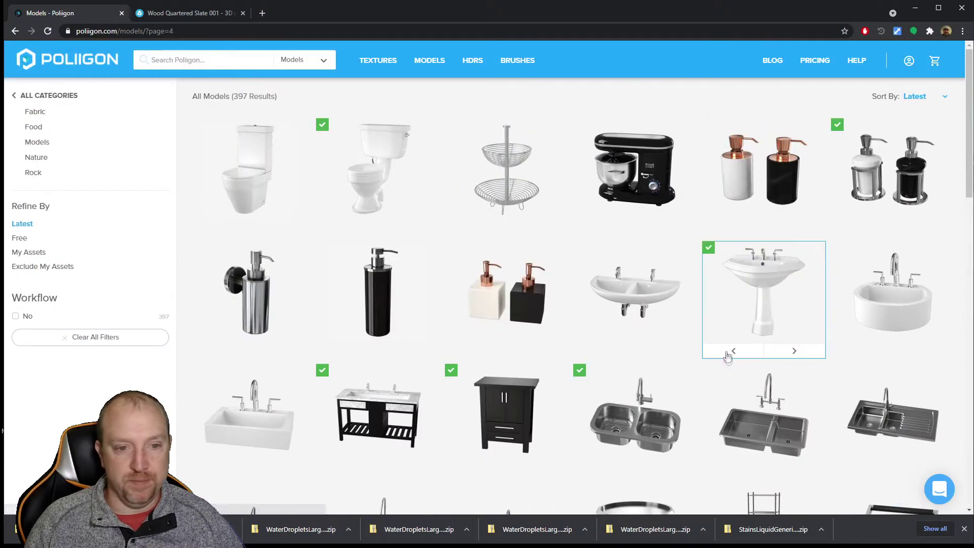
- Continue to pages 5 and 6, reaching fruit models like pears and fruit bowls
{"action": "scroll", "coordinate": [712, 302], "scroll_direction": "down", "scroll_amount": 12}
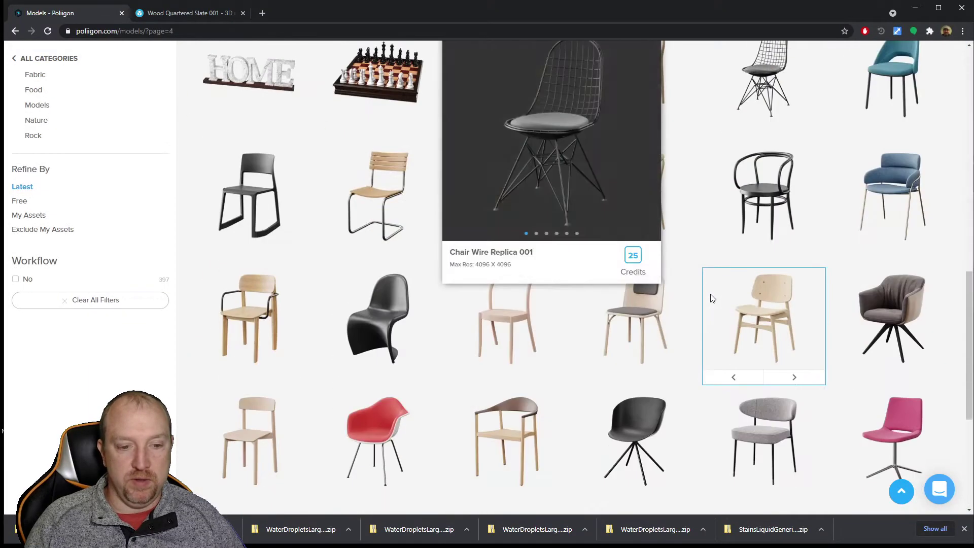
{"action": "scroll", "coordinate": [712, 299], "scroll_direction": "down", "scroll_amount": 4}
{"action": "left_click", "coordinate": [591, 447]}
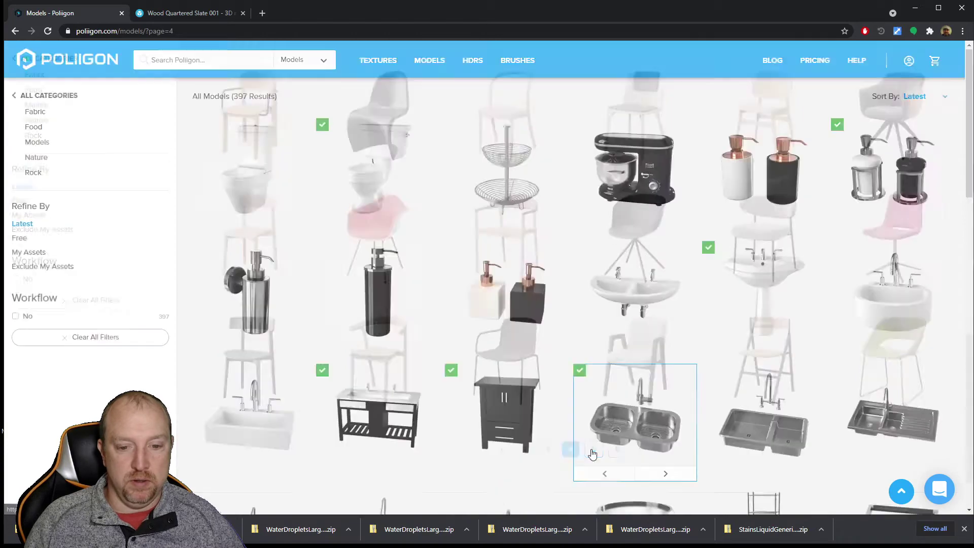
{"action": "scroll", "coordinate": [668, 305], "scroll_direction": "down", "scroll_amount": 11}
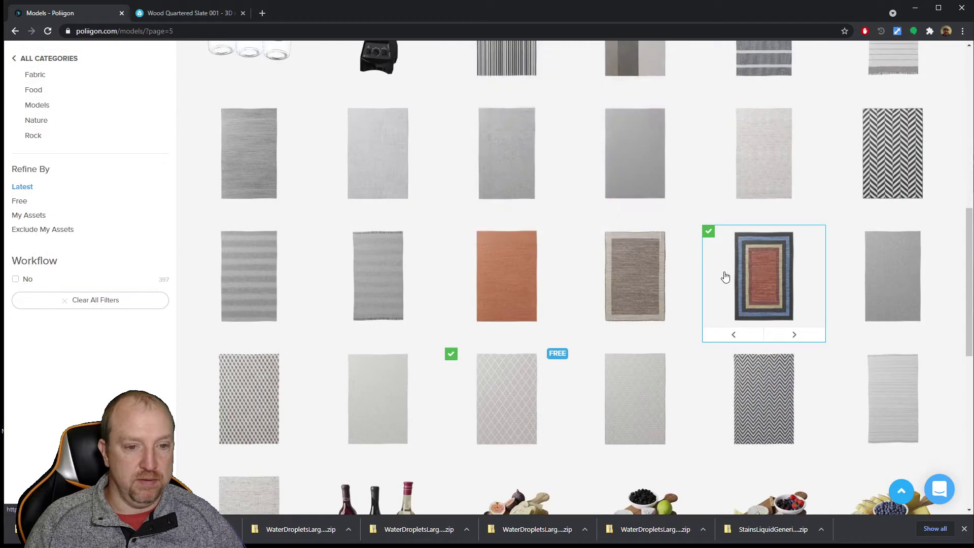
{"action": "scroll", "coordinate": [723, 284], "scroll_direction": "down", "scroll_amount": 3}
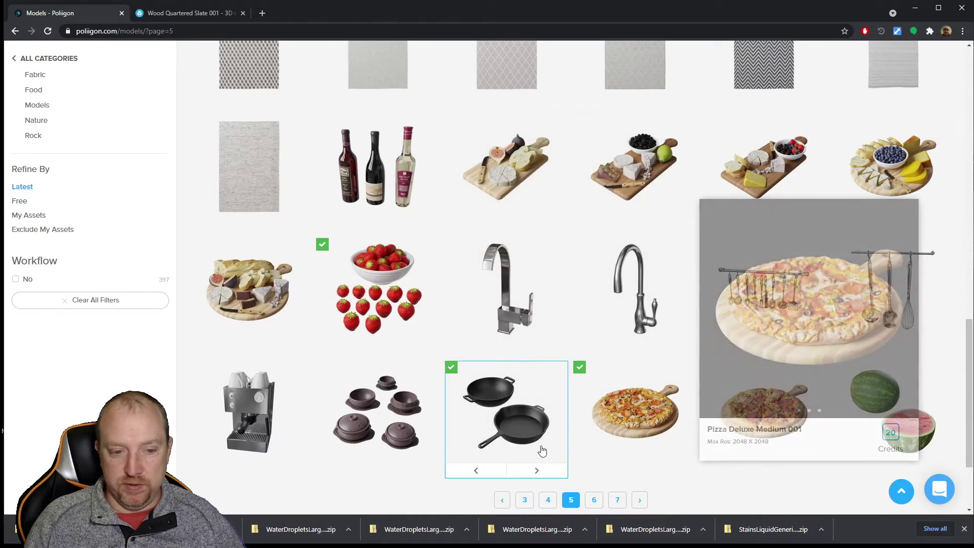
{"action": "scroll", "coordinate": [636, 460], "scroll_direction": "down", "scroll_amount": 3}
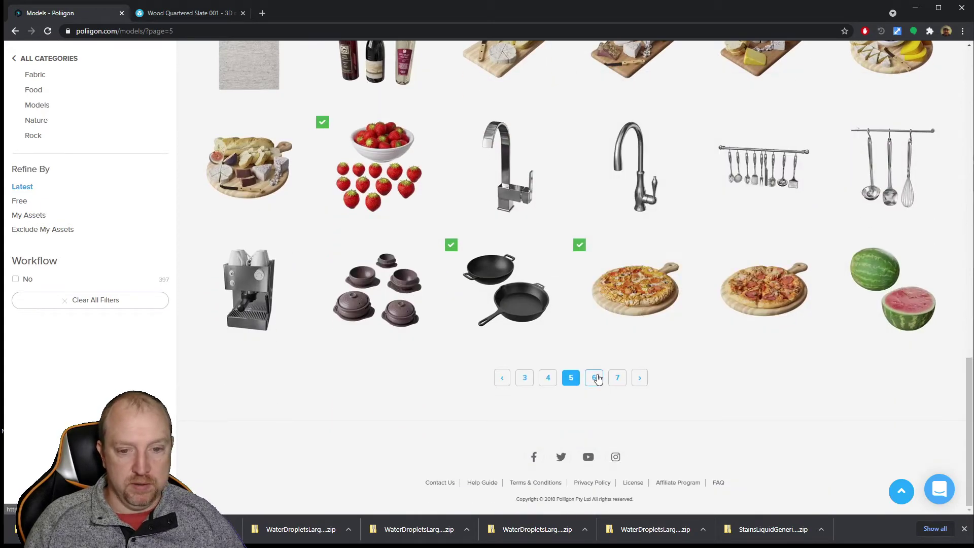
{"action": "left_click", "coordinate": [595, 378]}
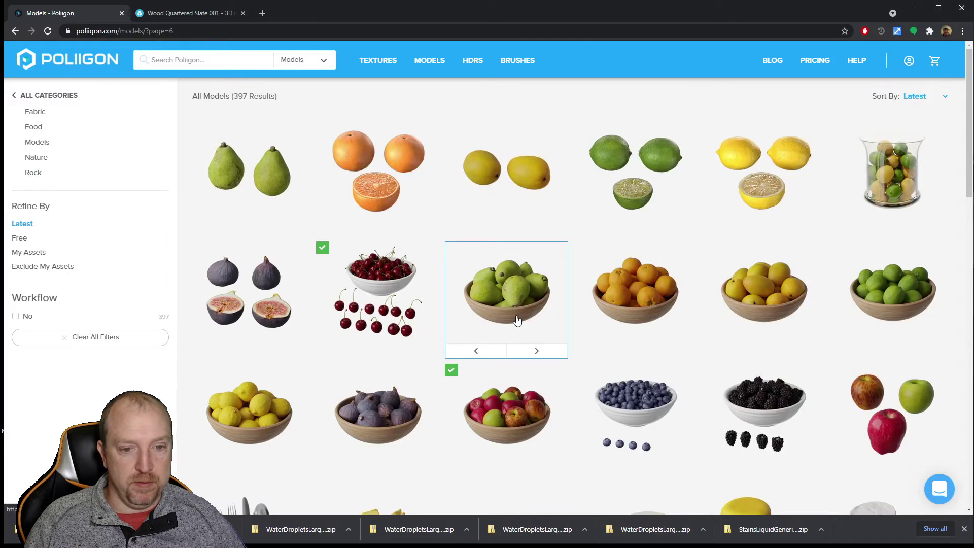
- Browse Poliigon's models listing and go to page 7 with clocks, vases and an armillary sphere
{"action": "mouse_move", "coordinate": [517, 320]}
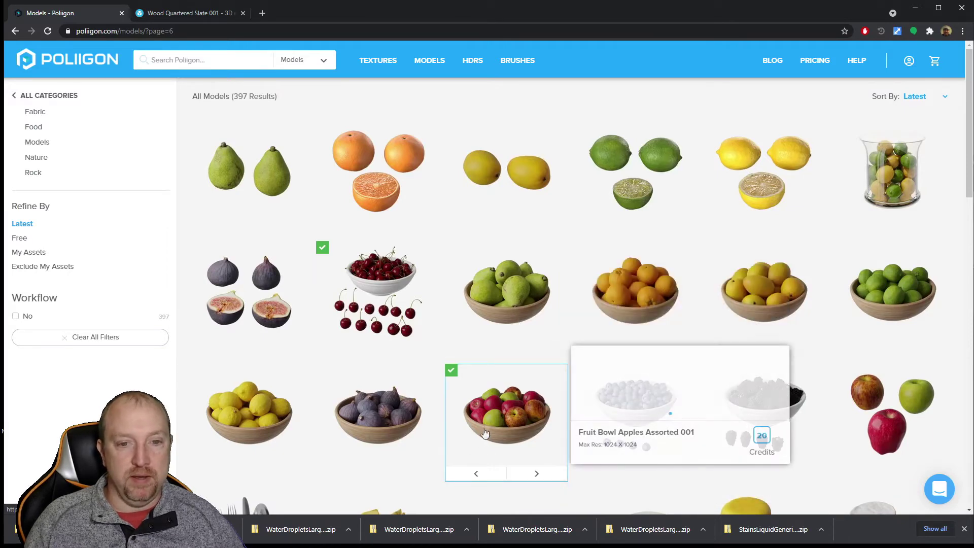
{"action": "mouse_move", "coordinate": [375, 295]}
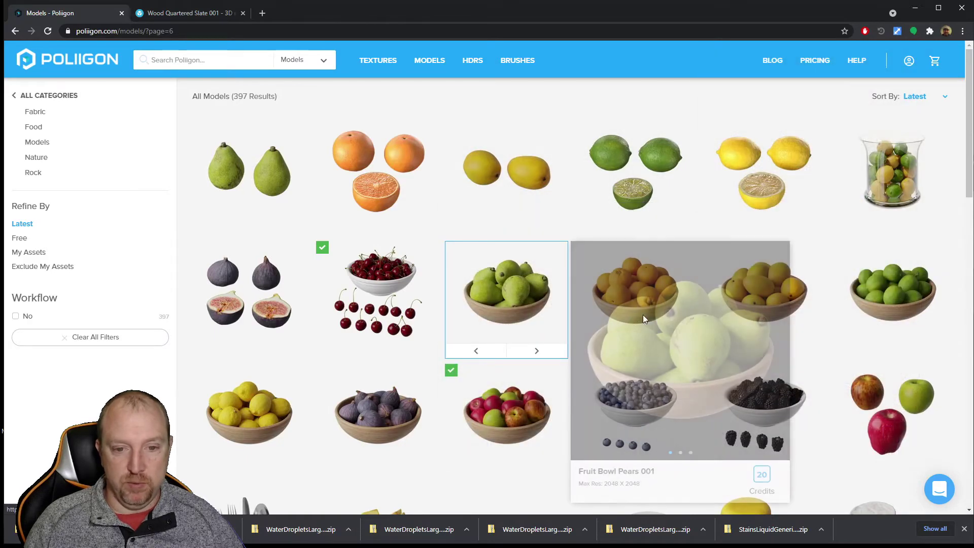
{"action": "scroll", "coordinate": [750, 430], "scroll_direction": "down", "scroll_amount": 4}
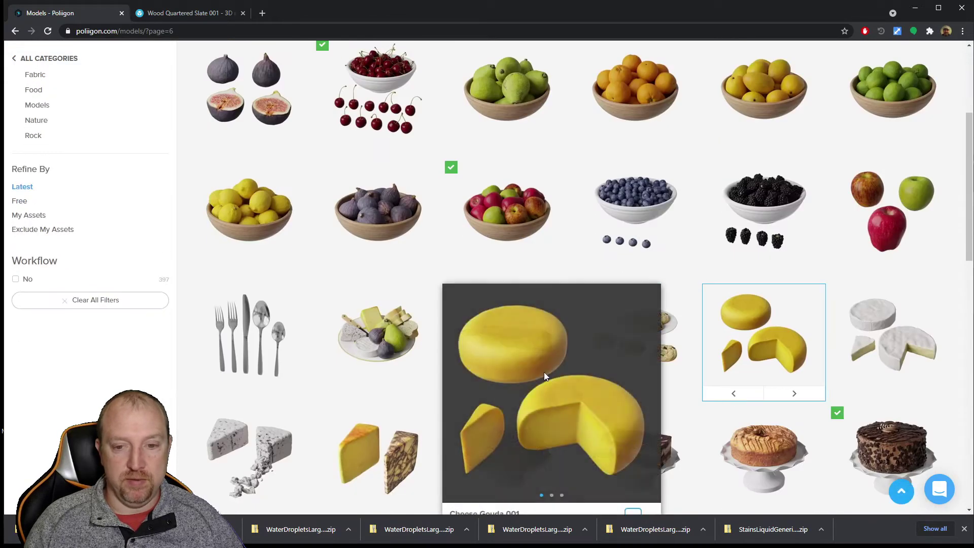
{"action": "scroll", "coordinate": [544, 372], "scroll_direction": "down", "scroll_amount": 7}
{"action": "scroll", "coordinate": [575, 355], "scroll_direction": "down", "scroll_amount": 7}
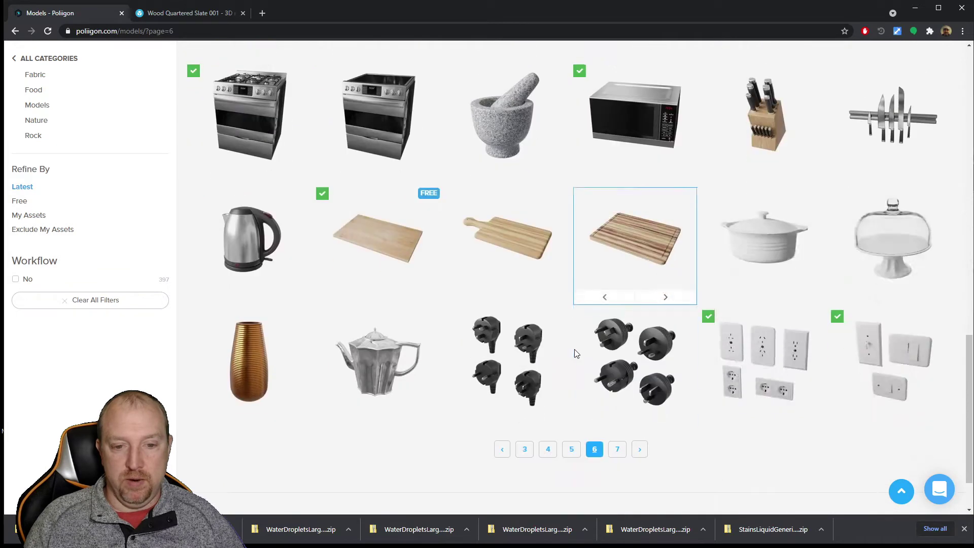
{"action": "scroll", "coordinate": [710, 440], "scroll_direction": "up", "scroll_amount": 1}
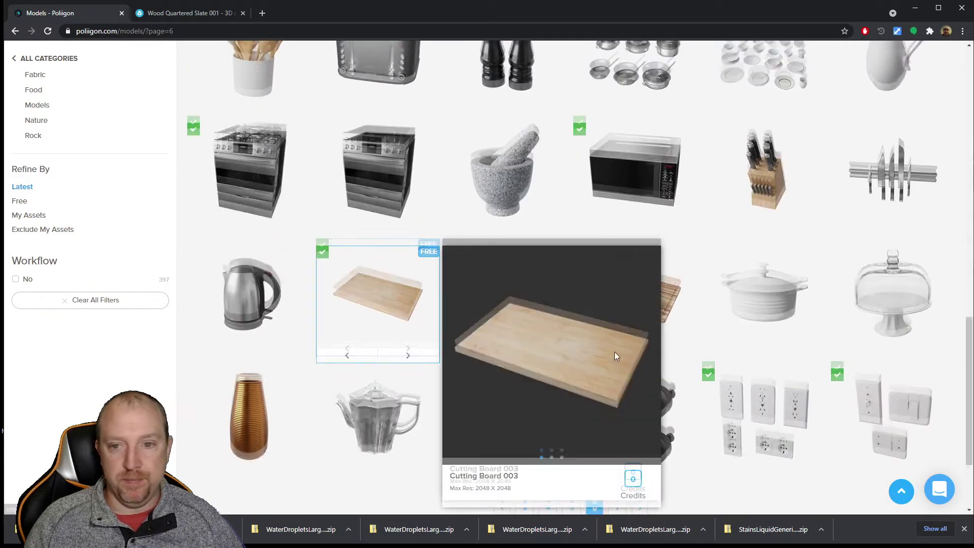
{"action": "scroll", "coordinate": [639, 367], "scroll_direction": "up", "scroll_amount": 3}
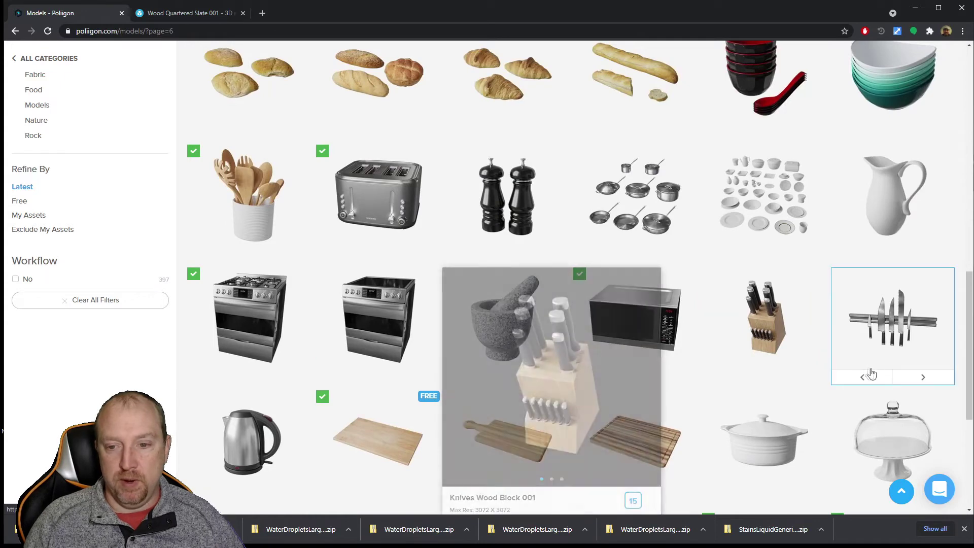
{"action": "mouse_move", "coordinate": [769, 304]}
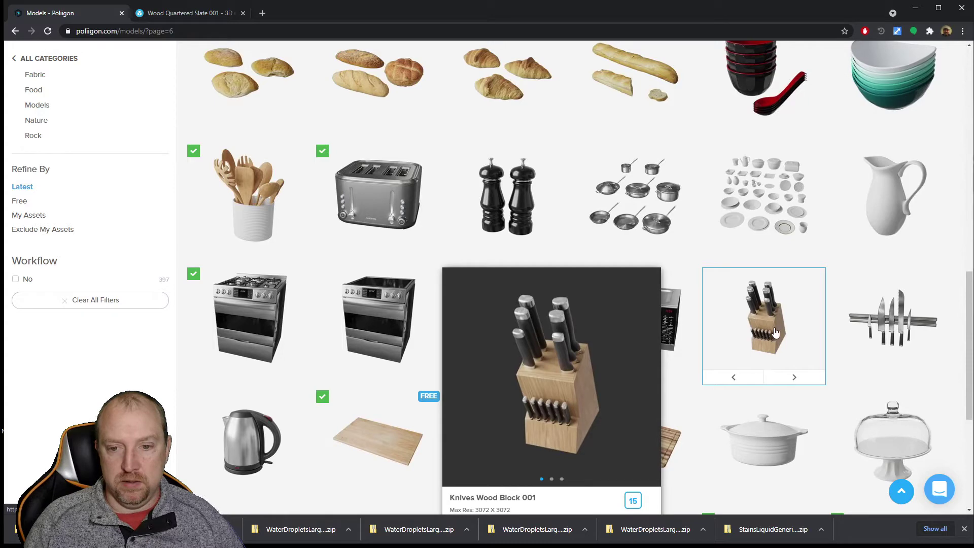
{"action": "scroll", "coordinate": [710, 431], "scroll_direction": "down", "scroll_amount": 3}
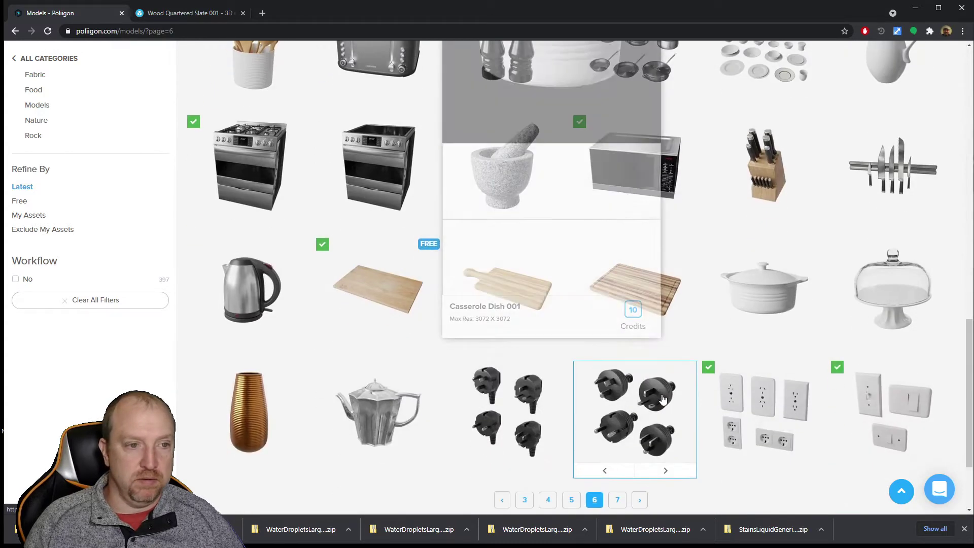
{"action": "scroll", "coordinate": [501, 230], "scroll_direction": "up", "scroll_amount": 5}
{"action": "mouse_move", "coordinate": [263, 297]}
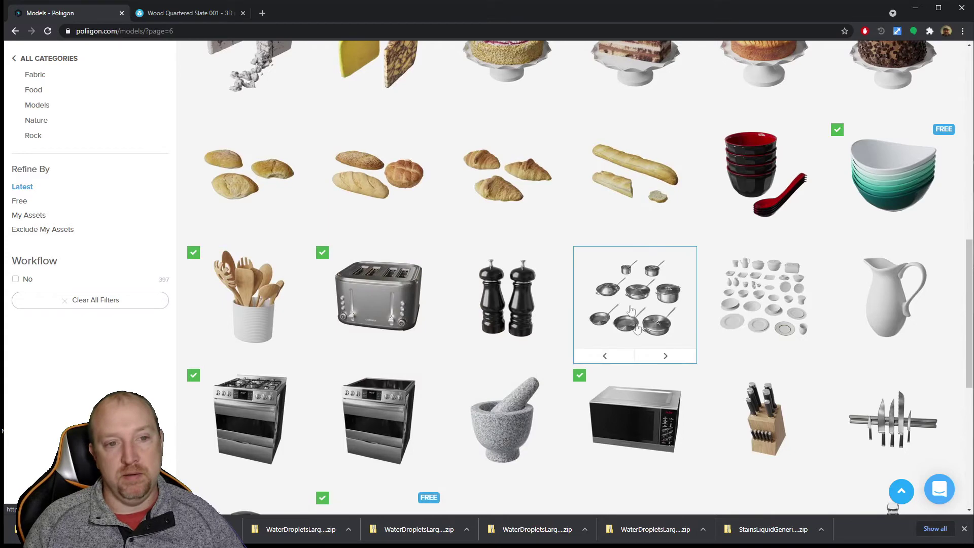
{"action": "scroll", "coordinate": [623, 355], "scroll_direction": "down", "scroll_amount": 7}
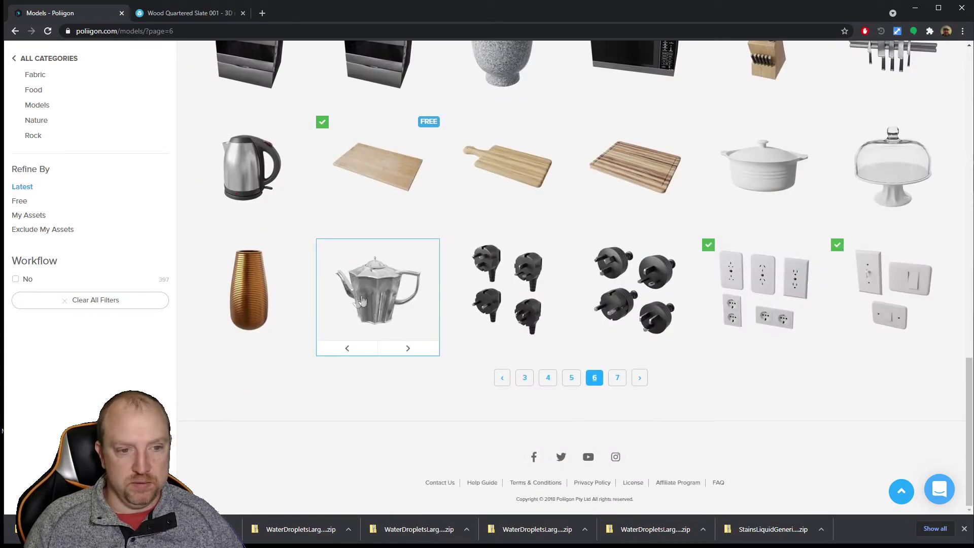
{"action": "left_click", "coordinate": [616, 378]}
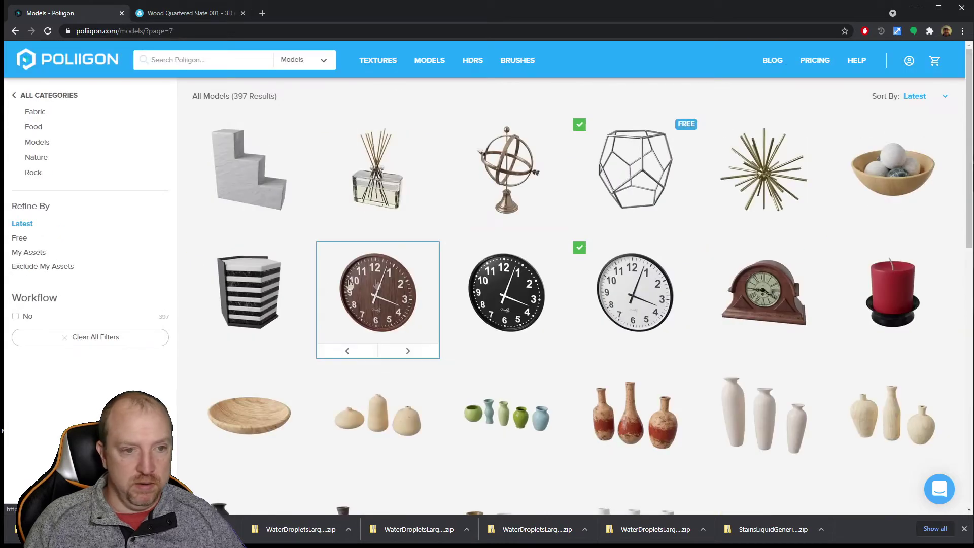
{"action": "mouse_move", "coordinate": [510, 160]}
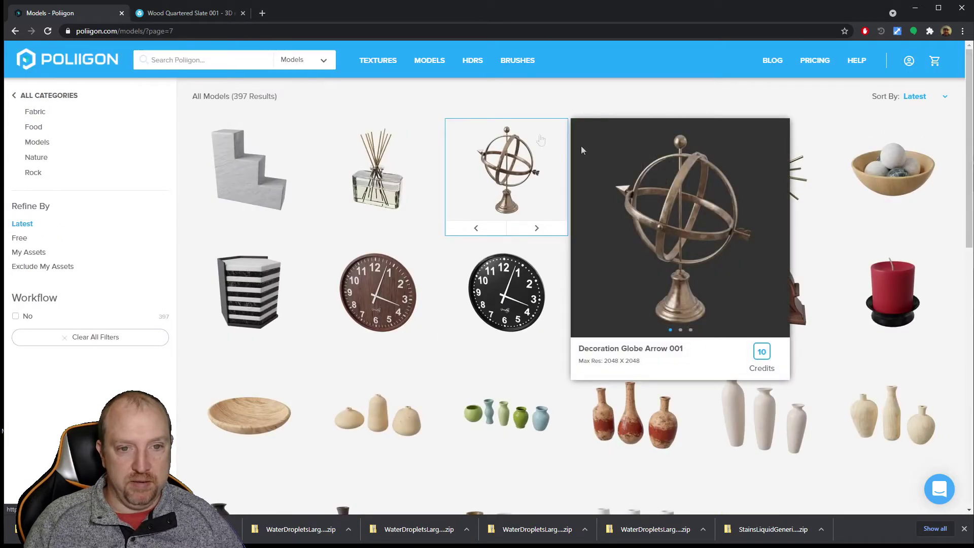
{"action": "scroll", "coordinate": [522, 404], "scroll_direction": "down", "scroll_amount": 2}
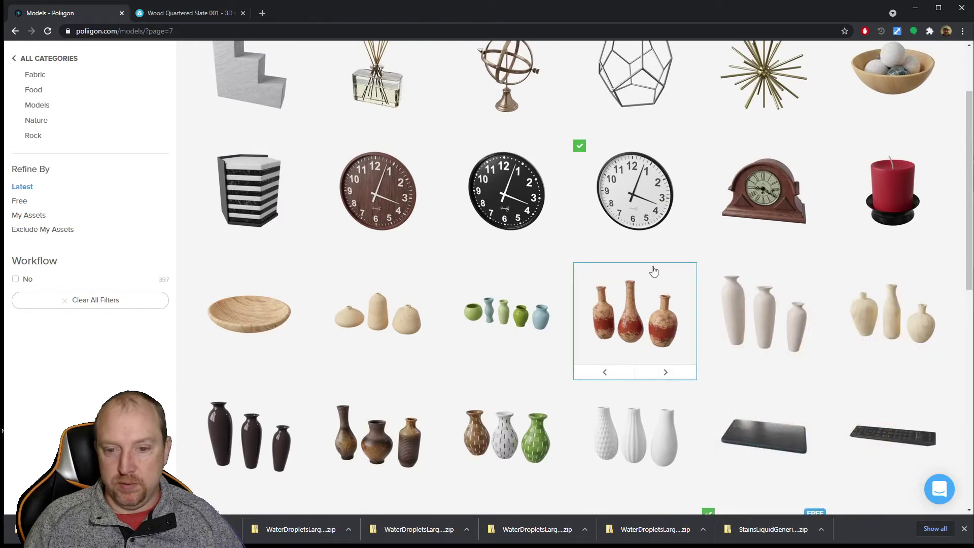
{"action": "mouse_move", "coordinate": [901, 338]}
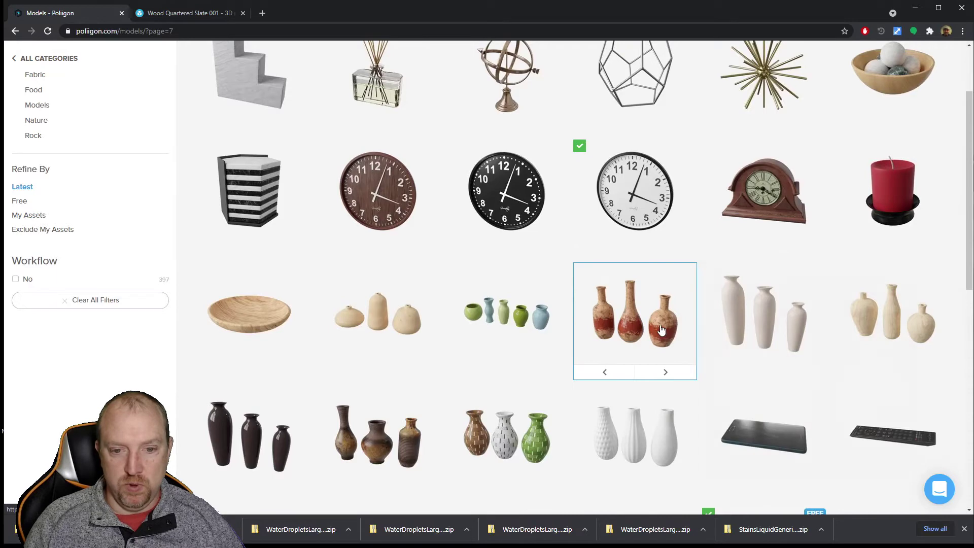
{"action": "mouse_move", "coordinate": [661, 330]}
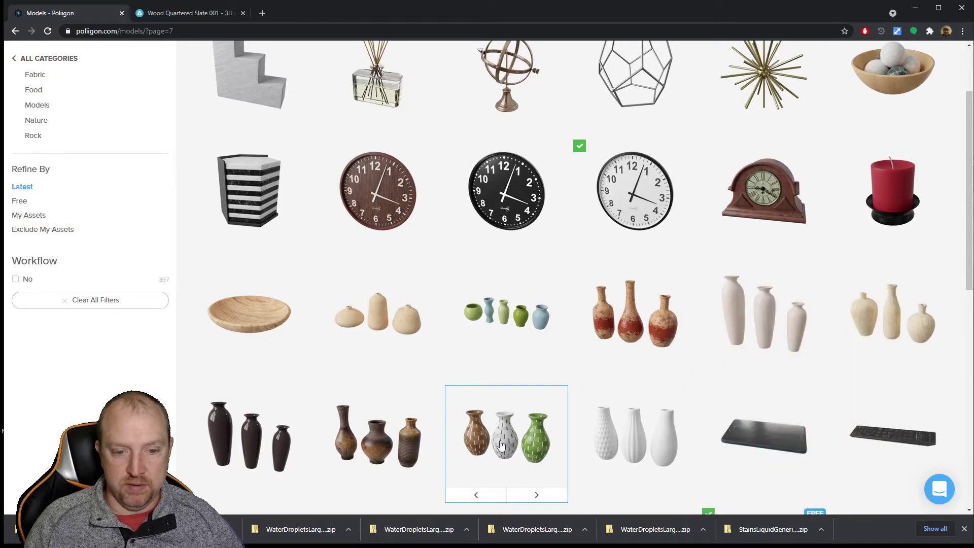
{"action": "mouse_move", "coordinate": [505, 445]}
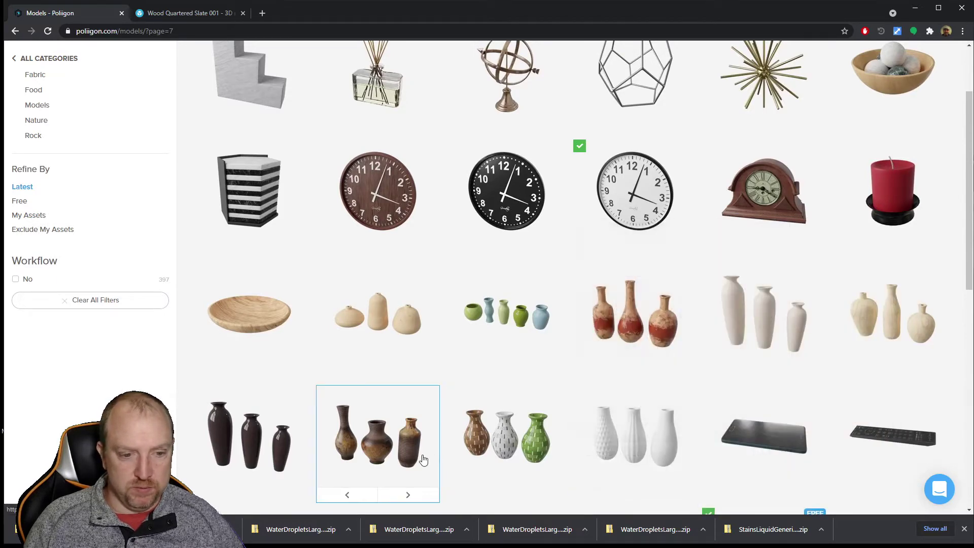
{"action": "mouse_move", "coordinate": [377, 450]}
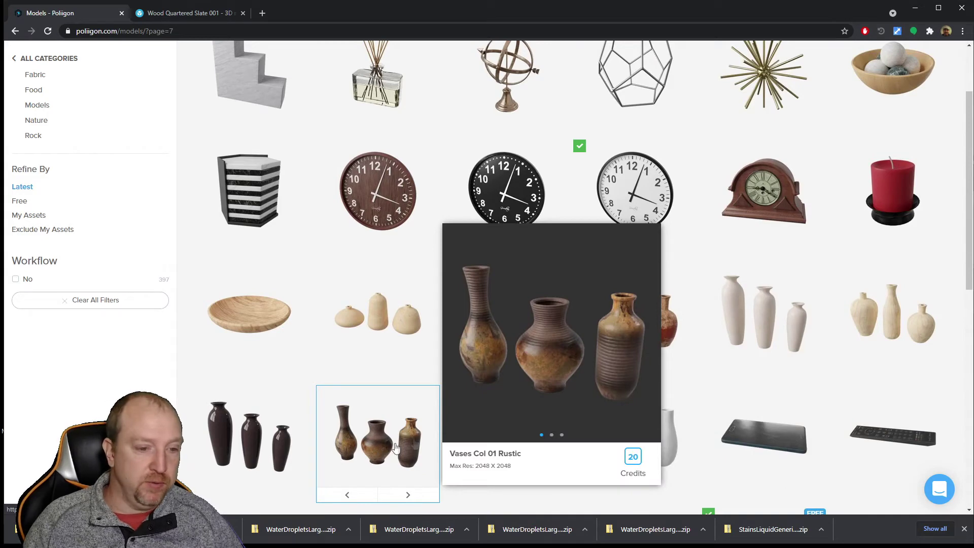
{"action": "mouse_move", "coordinate": [257, 326]}
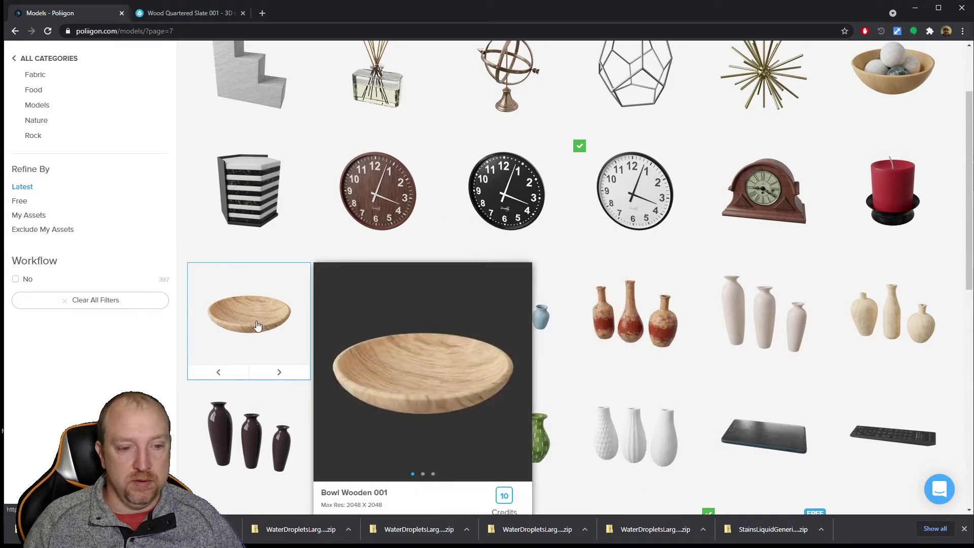
{"action": "scroll", "coordinate": [656, 391], "scroll_direction": "down", "scroll_amount": 3}
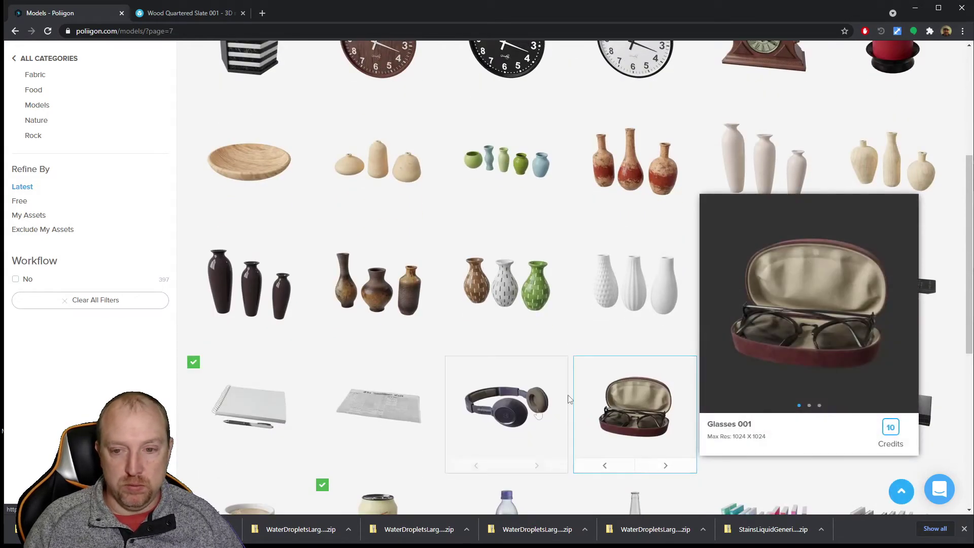
{"action": "scroll", "coordinate": [432, 435], "scroll_direction": "down", "scroll_amount": 5}
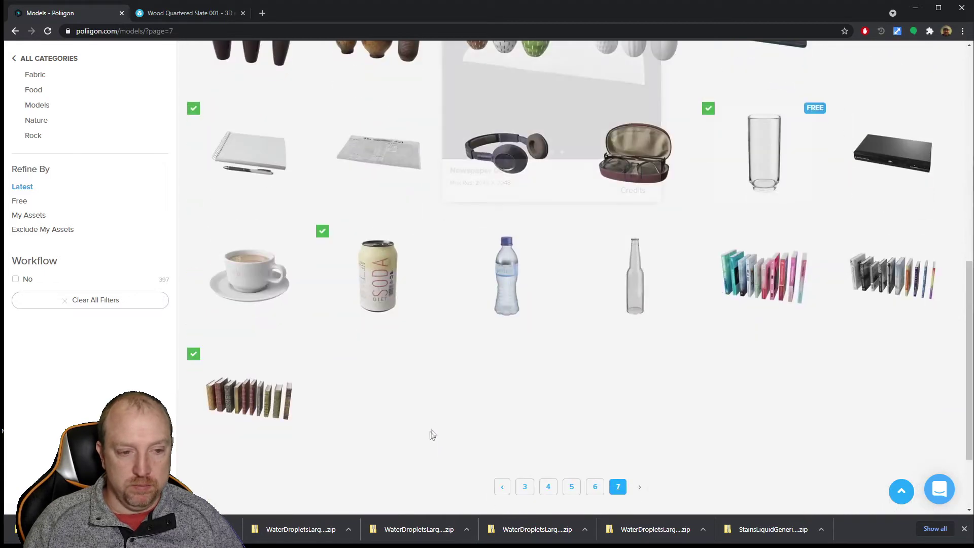
{"action": "scroll", "coordinate": [432, 435], "scroll_direction": "up", "scroll_amount": 2}
{"action": "mouse_move", "coordinate": [295, 264]}
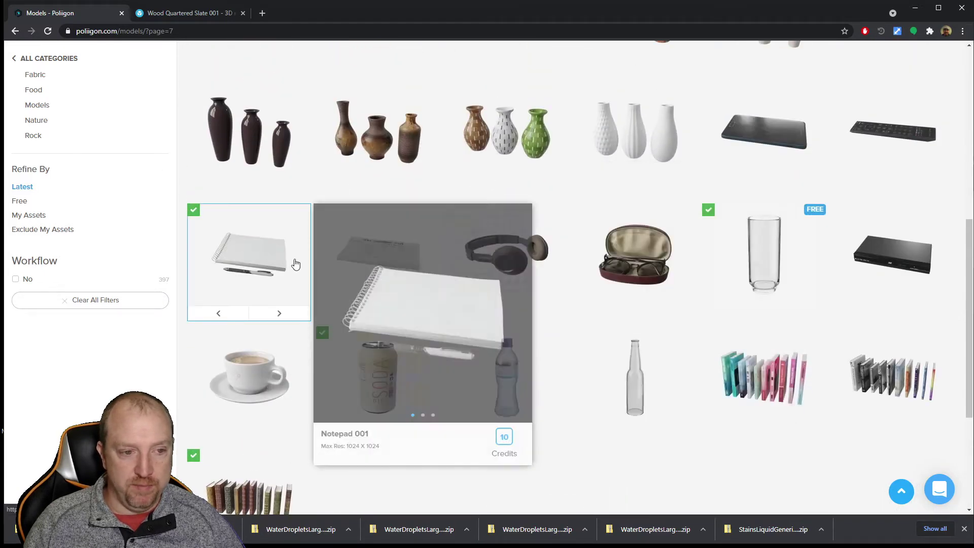
{"action": "scroll", "coordinate": [691, 421], "scroll_direction": "down", "scroll_amount": 3}
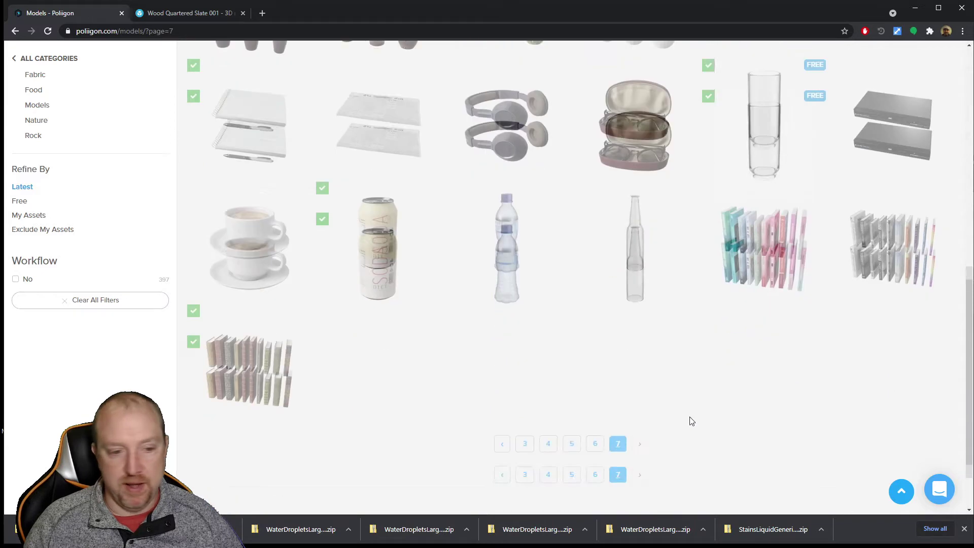
{"action": "mouse_move", "coordinate": [222, 357]}
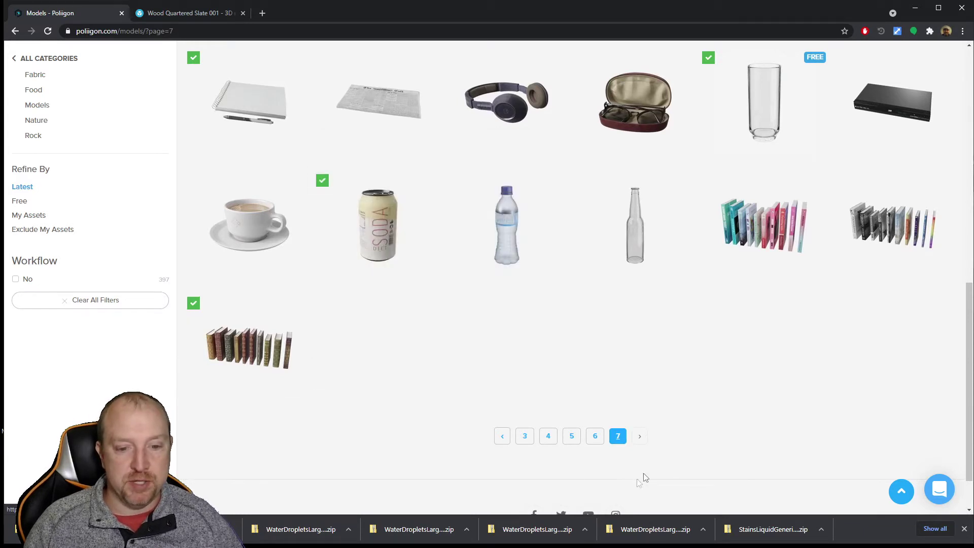
{"action": "mouse_move", "coordinate": [905, 231]}
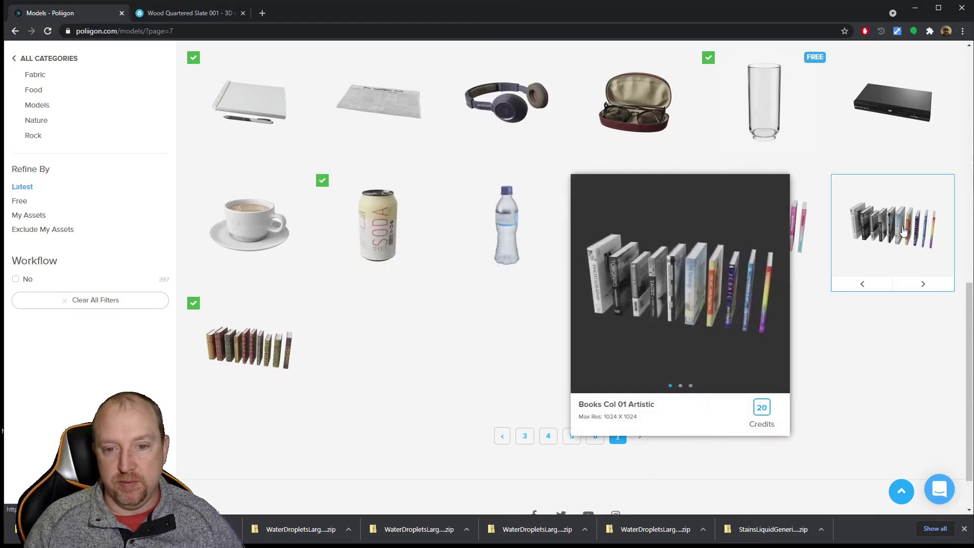
{"action": "mouse_move", "coordinate": [812, 235]}
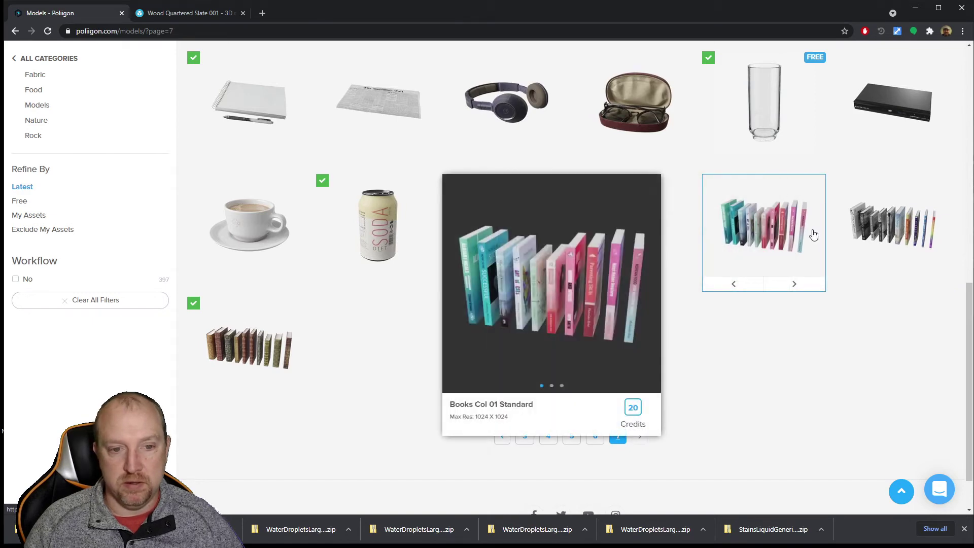
{"action": "scroll", "coordinate": [633, 395], "scroll_direction": "up", "scroll_amount": 5}
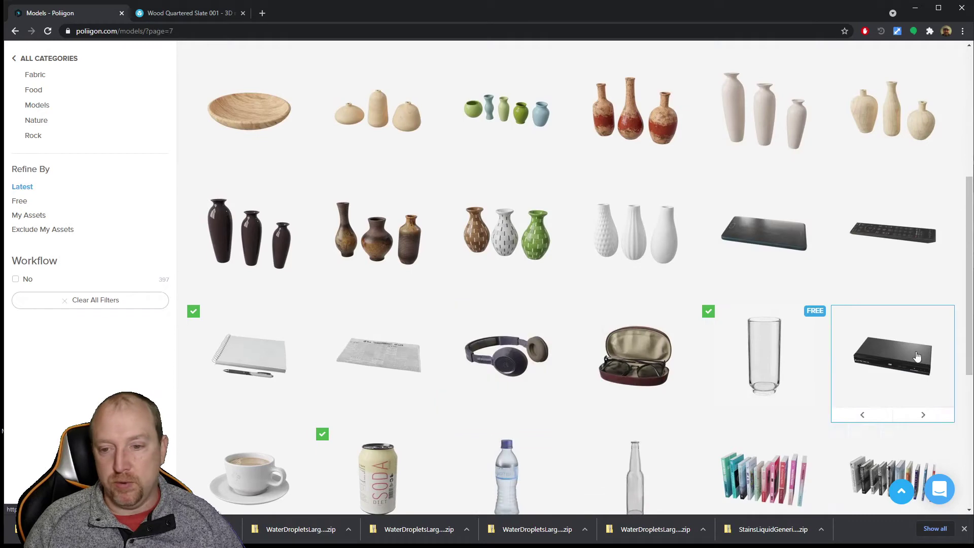
{"action": "scroll", "coordinate": [660, 365], "scroll_direction": "up", "scroll_amount": 6}
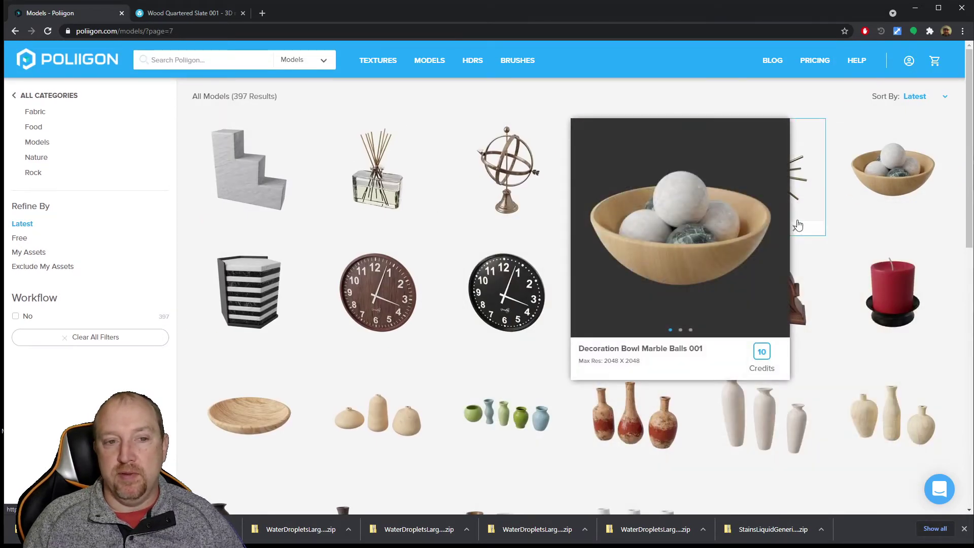
{"action": "mouse_move", "coordinate": [502, 303]}
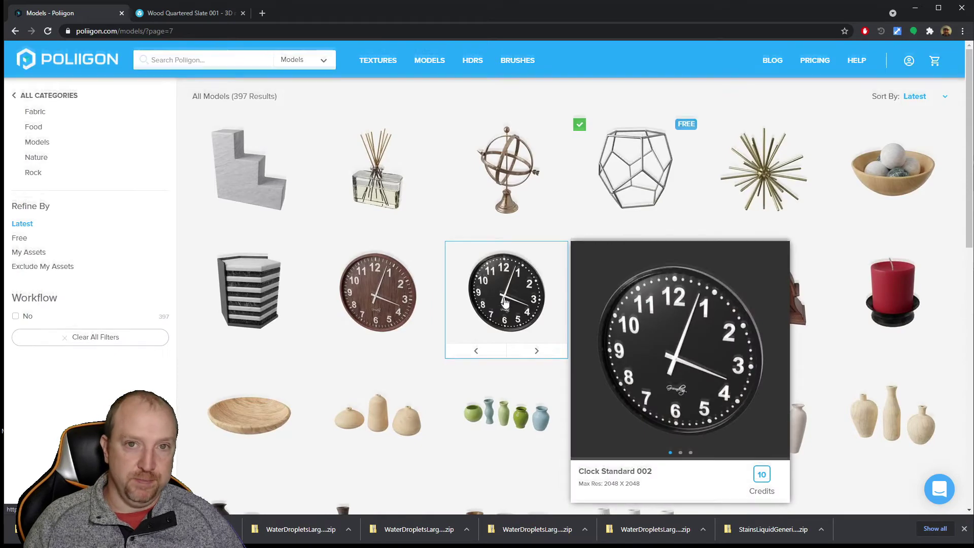
{"action": "scroll", "coordinate": [559, 335], "scroll_direction": "down", "scroll_amount": 4}
{"action": "scroll", "coordinate": [551, 401], "scroll_direction": "down", "scroll_amount": 4}
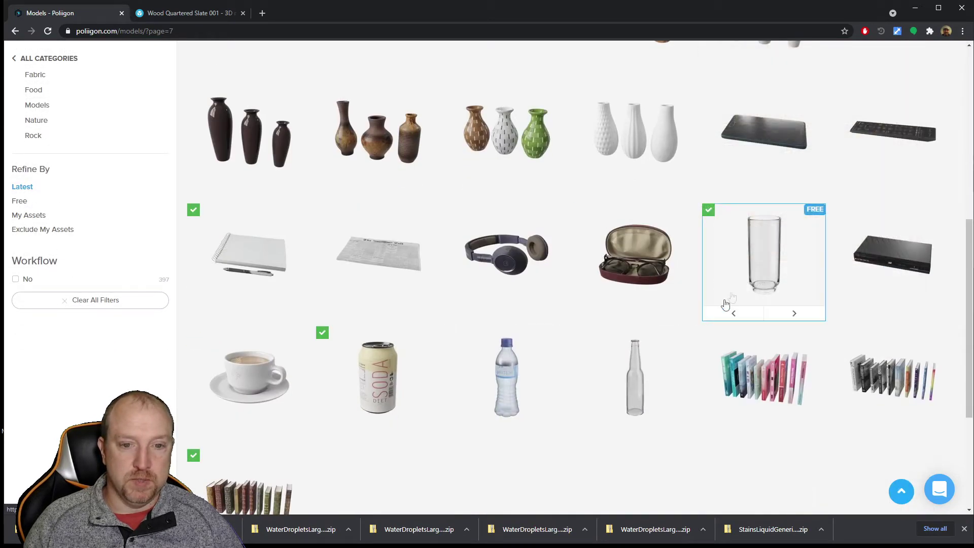
{"action": "mouse_move", "coordinate": [726, 302]}
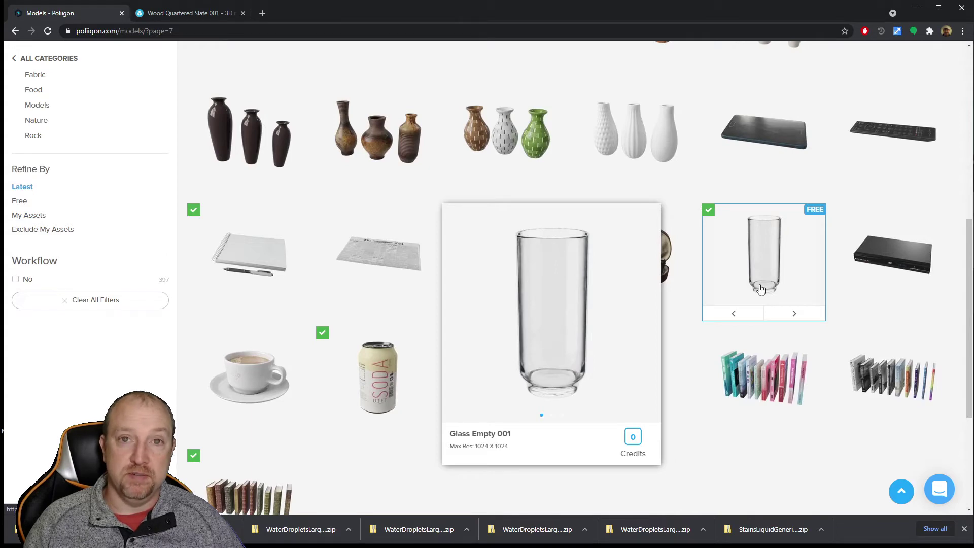
{"action": "scroll", "coordinate": [760, 287], "scroll_direction": "up", "scroll_amount": 7}
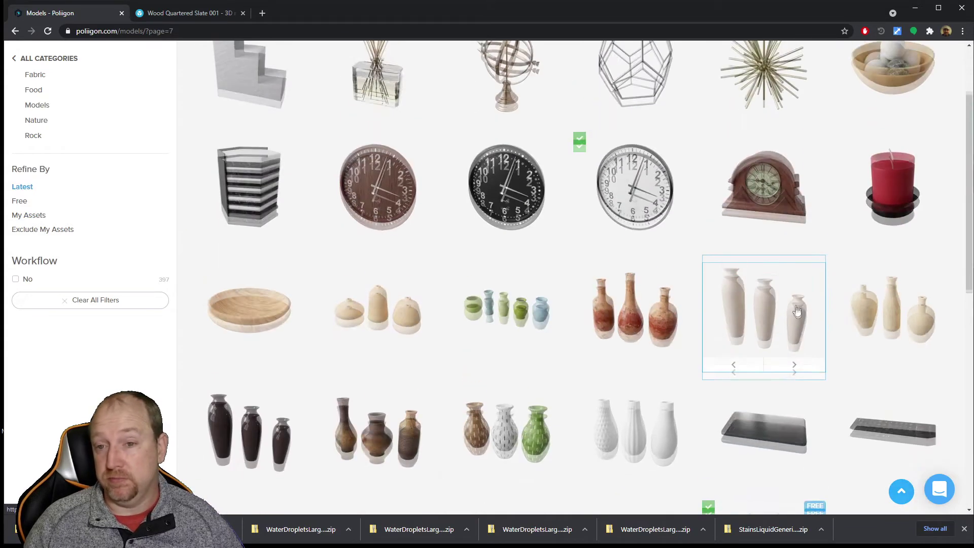
{"action": "scroll", "coordinate": [812, 343], "scroll_direction": "up", "scroll_amount": 1}
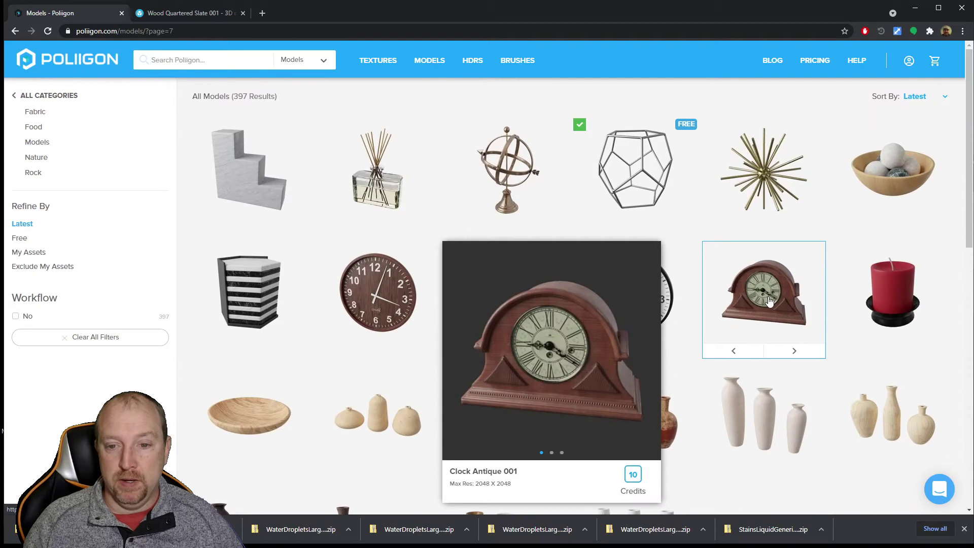
{"action": "mouse_move", "coordinate": [667, 388]}
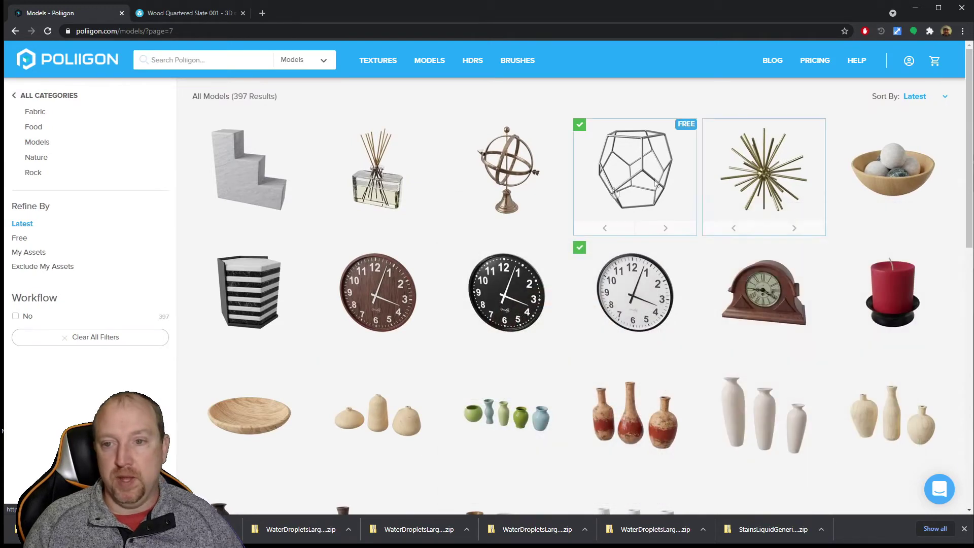
{"action": "mouse_move", "coordinate": [761, 411]}
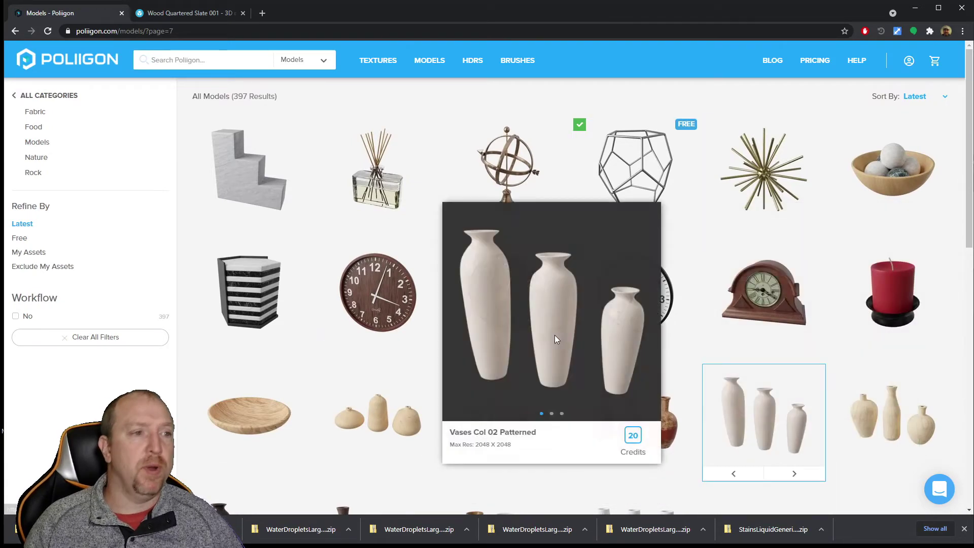
{"action": "left_click", "coordinate": [378, 60]}
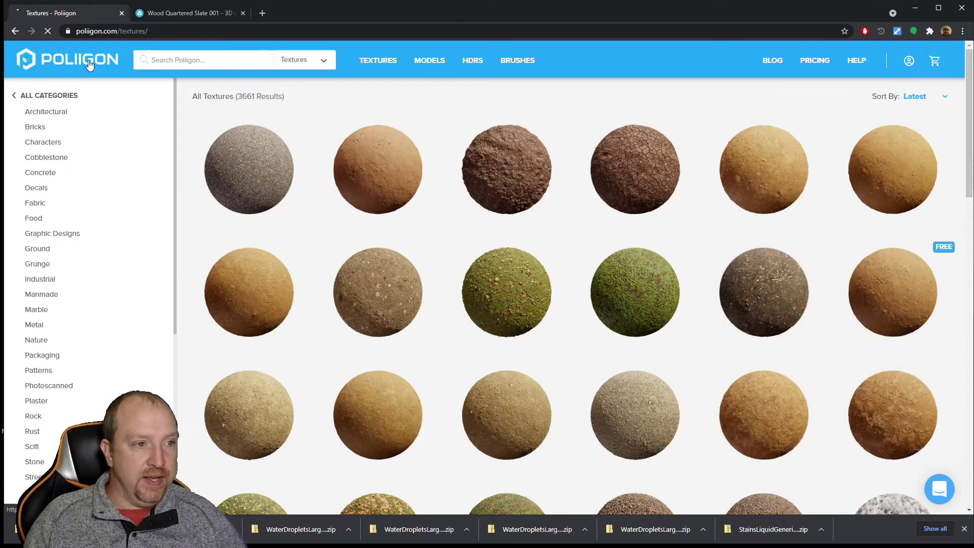
{"action": "scroll", "coordinate": [685, 292], "scroll_direction": "down", "scroll_amount": 18}
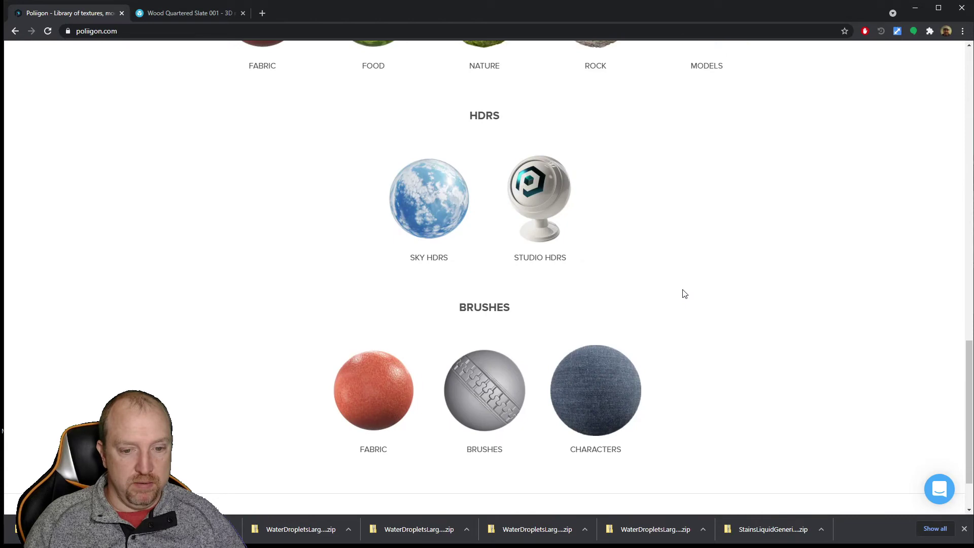
{"action": "scroll", "coordinate": [685, 293], "scroll_direction": "down", "scroll_amount": 2}
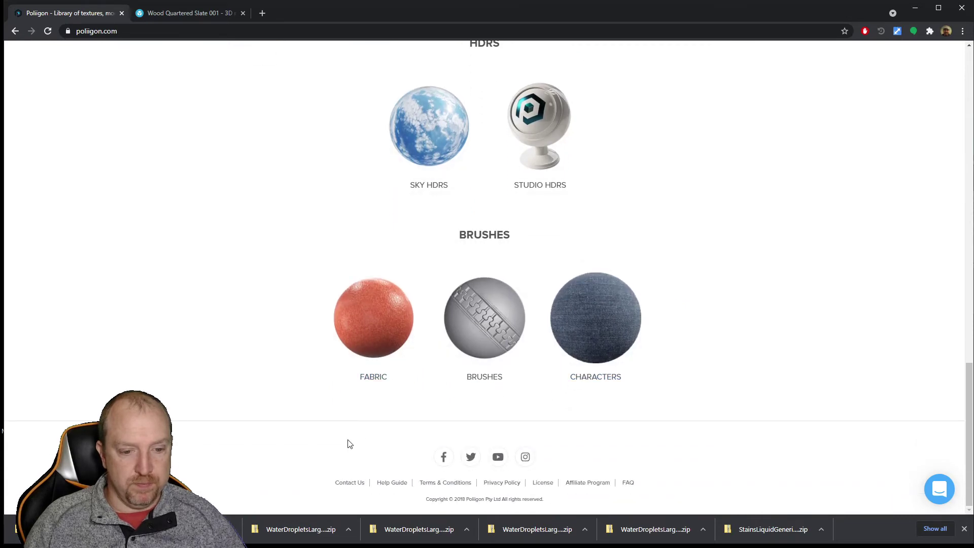
{"action": "scroll", "coordinate": [772, 322], "scroll_direction": "up", "scroll_amount": 4}
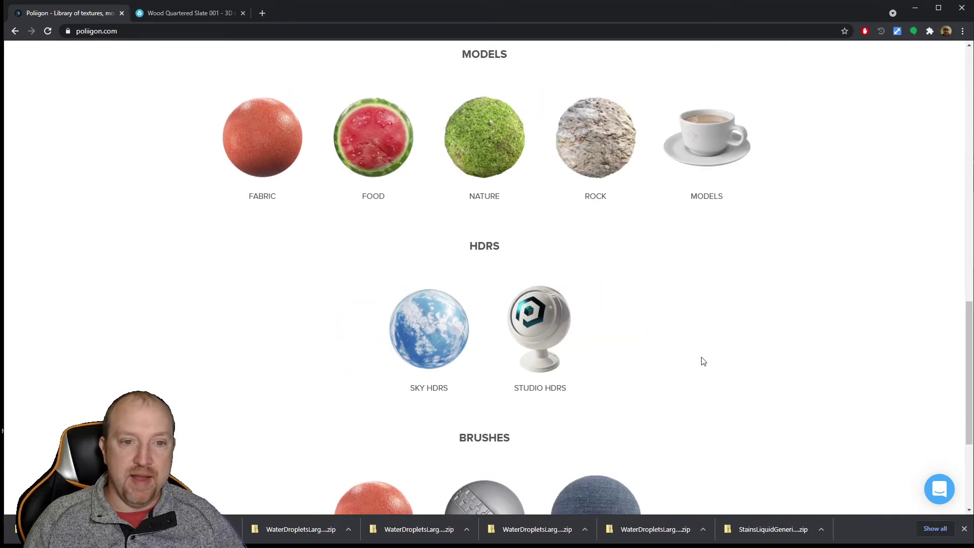
{"action": "scroll", "coordinate": [705, 363], "scroll_direction": "up", "scroll_amount": 7}
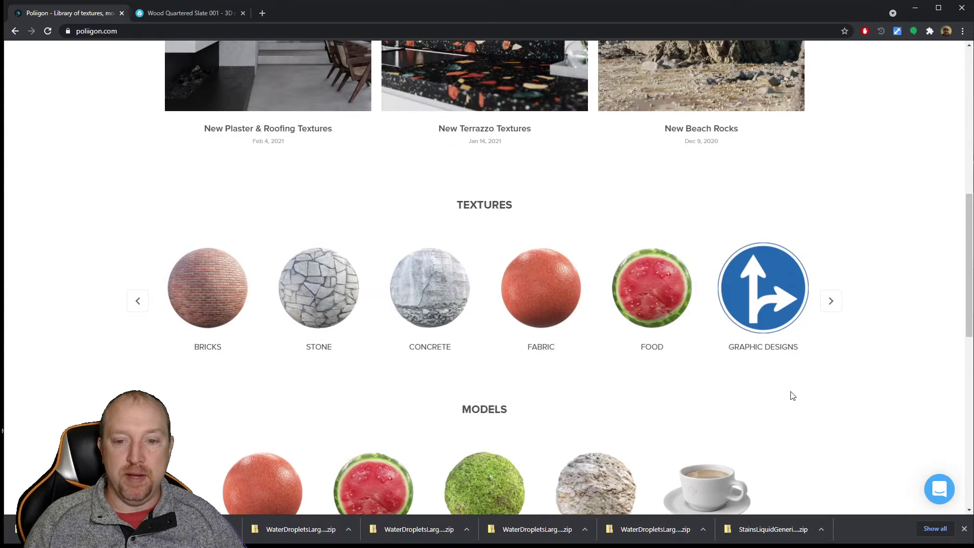
{"action": "scroll", "coordinate": [793, 395], "scroll_direction": "up", "scroll_amount": 9}
{"action": "scroll", "coordinate": [794, 388], "scroll_direction": "down", "scroll_amount": 5}
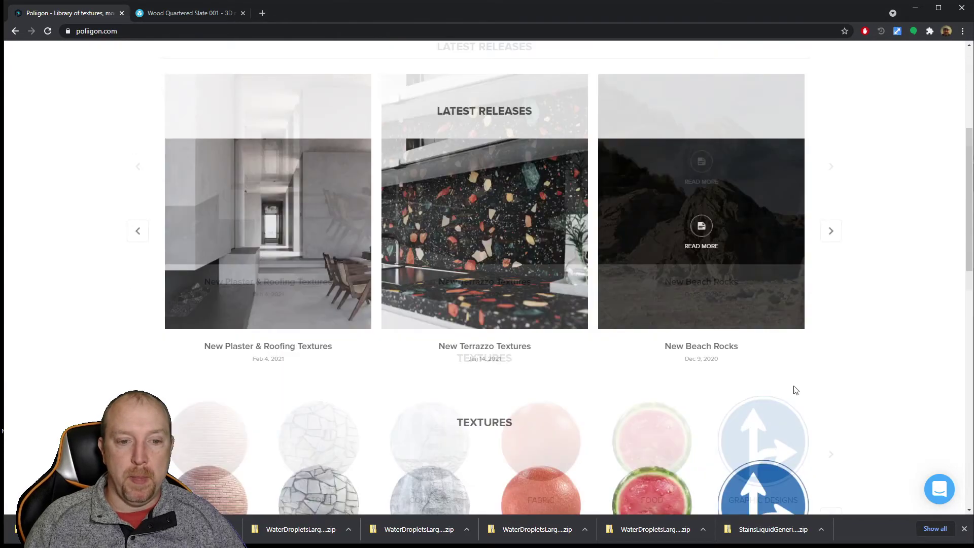
{"action": "scroll", "coordinate": [792, 386], "scroll_direction": "down", "scroll_amount": 4}
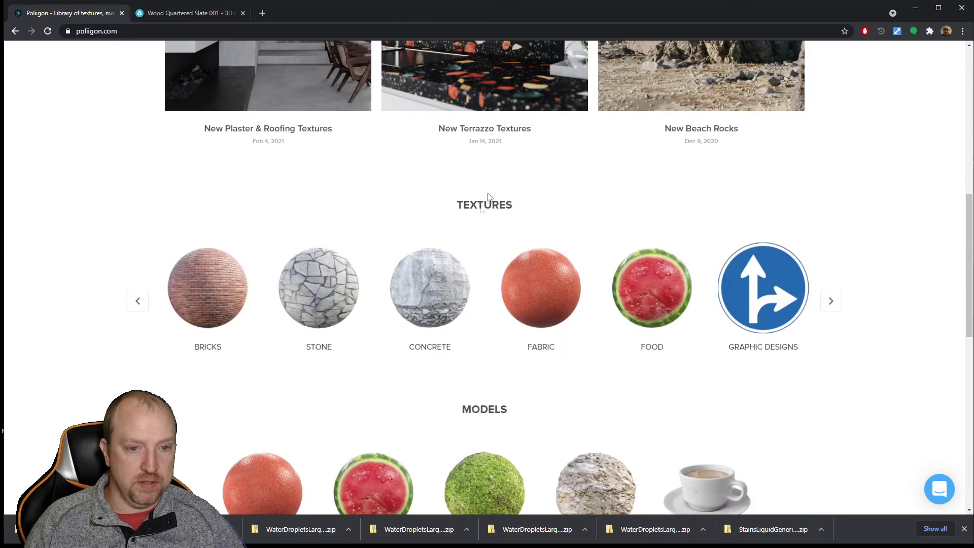
{"action": "scroll", "coordinate": [492, 206], "scroll_direction": "up", "scroll_amount": 10}
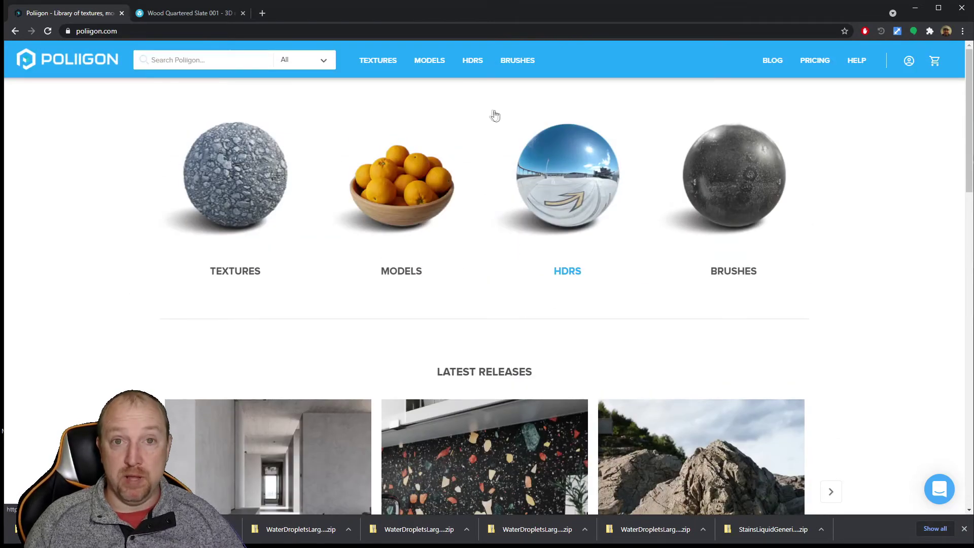
- Search 'poliigon material converter' and open the Material Converter Addon for Blender help article
{"action": "left_click", "coordinate": [144, 30]}
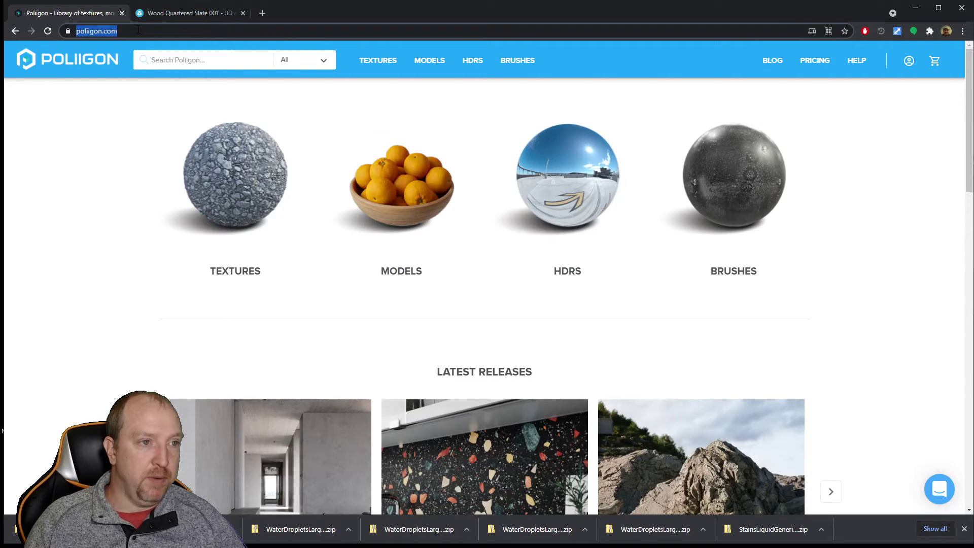
{"action": "left_click", "coordinate": [142, 31]}
{"action": "key", "text": "BackSpace"}
{"action": "key", "text": "BackSpace"}
{"action": "key", "text": "BackSpace"}
{"action": "key", "text": "BackSpace"}
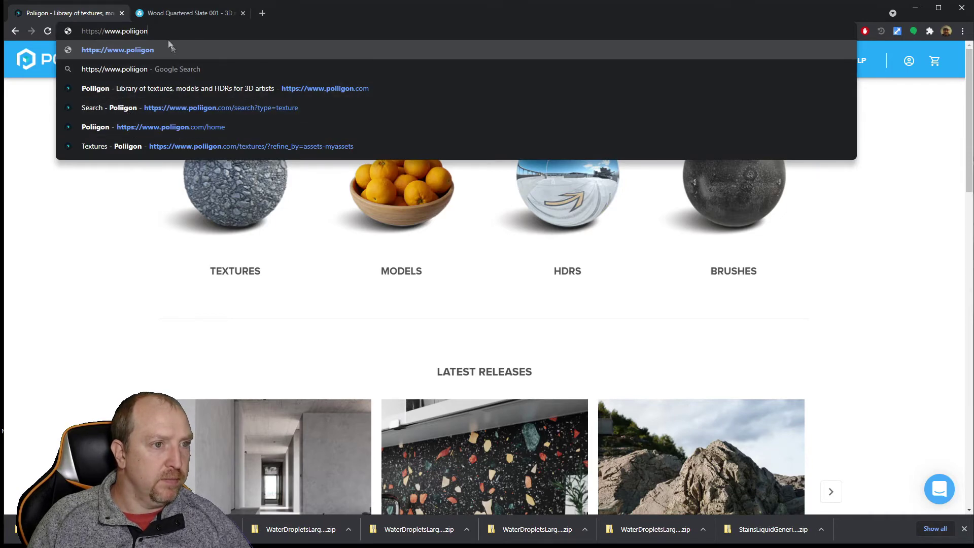
{"action": "key", "text": "Home"}
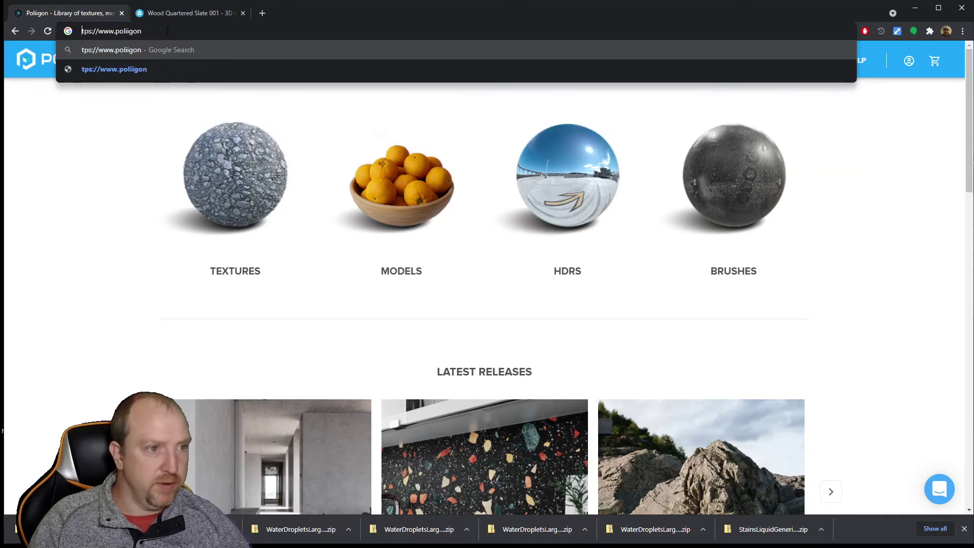
{"action": "key", "text": "Delete"}
{"action": "key", "text": "Delete"}
{"action": "key", "text": "Delete"}
{"action": "key", "text": "Delete"}
{"action": "key", "text": "Delete"}
{"action": "key", "text": "Delete"}
{"action": "key", "text": "Delete"}
{"action": "key", "text": "Delete"}
{"action": "key", "text": "Delete"}
{"action": "key", "text": "Delete"}
{"action": "key", "text": "Delete"}
{"action": "key", "text": "Delete"}
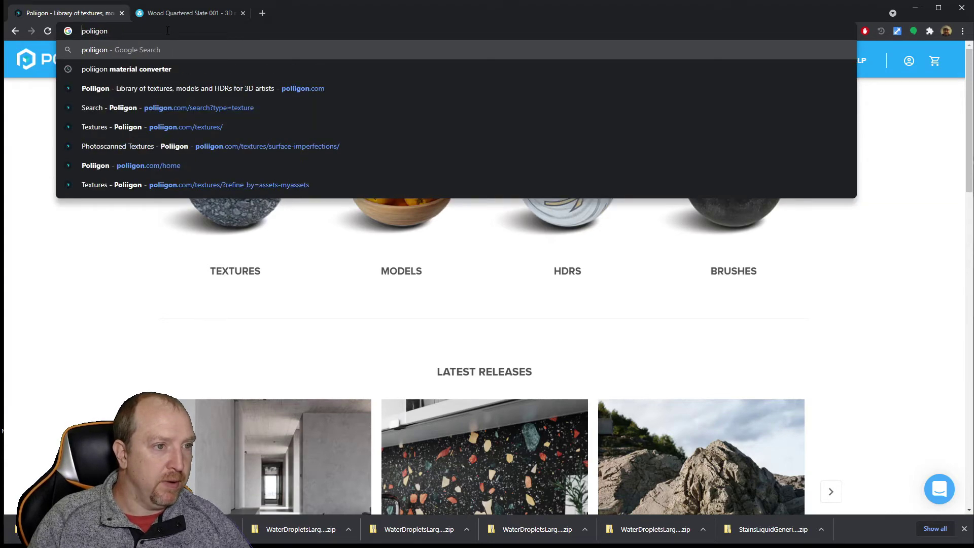
{"action": "left_click", "coordinate": [148, 69]}
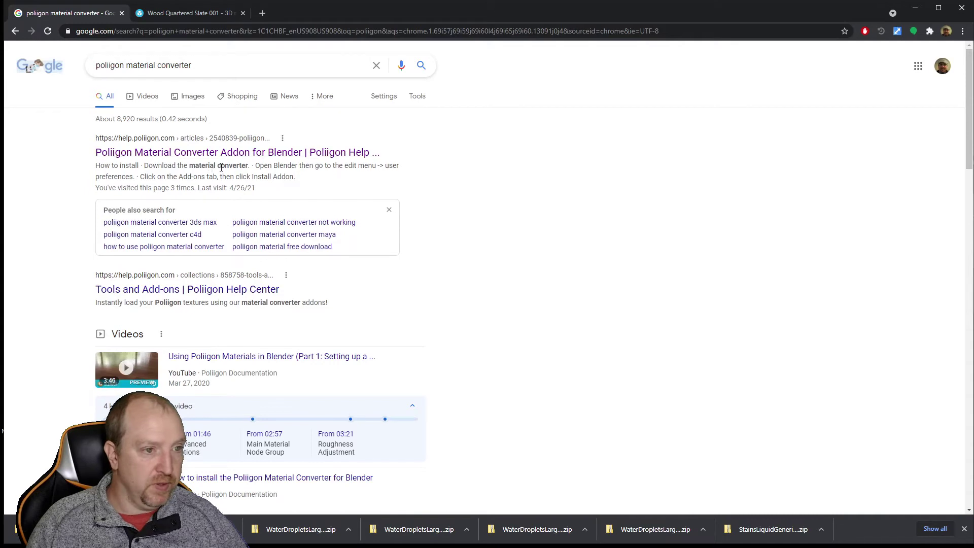
{"action": "left_click", "coordinate": [173, 153]}
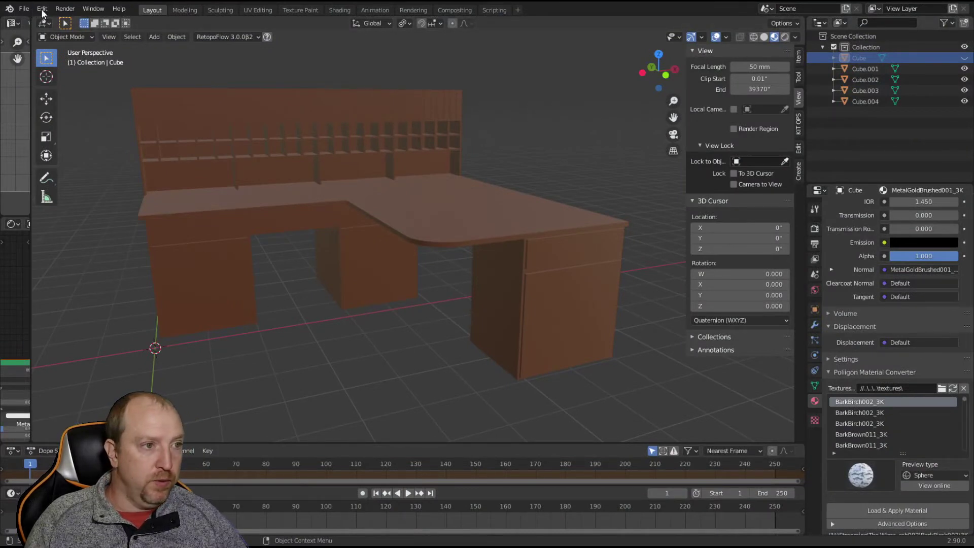
{"action": "left_click", "coordinate": [42, 10]}
{"action": "left_click", "coordinate": [52, 161]}
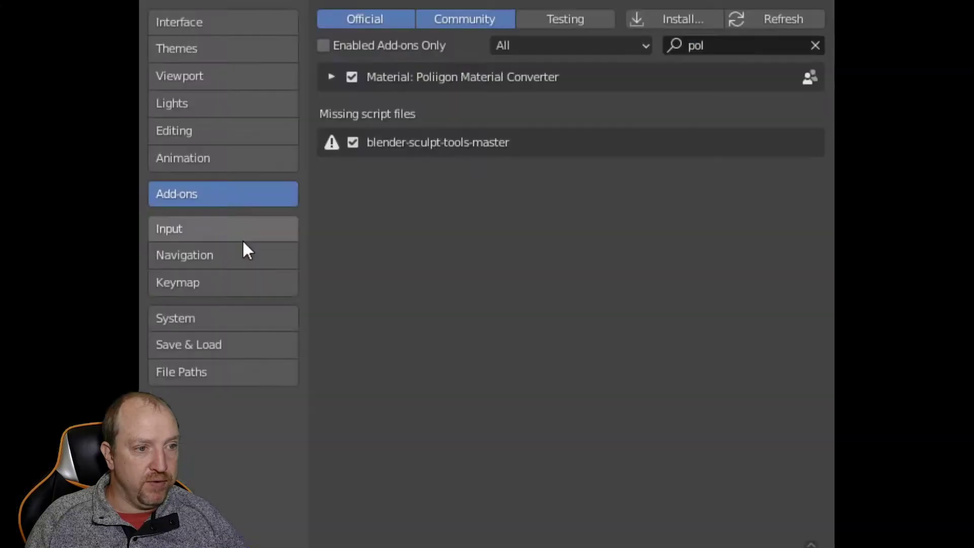
{"action": "left_click", "coordinate": [698, 18]}
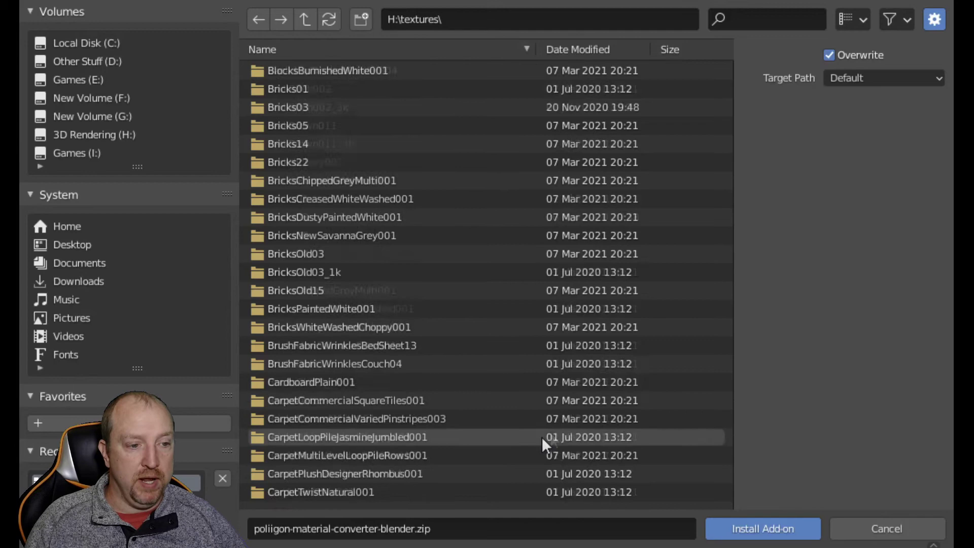
{"action": "scroll", "coordinate": [553, 446], "scroll_direction": "down", "scroll_amount": 20}
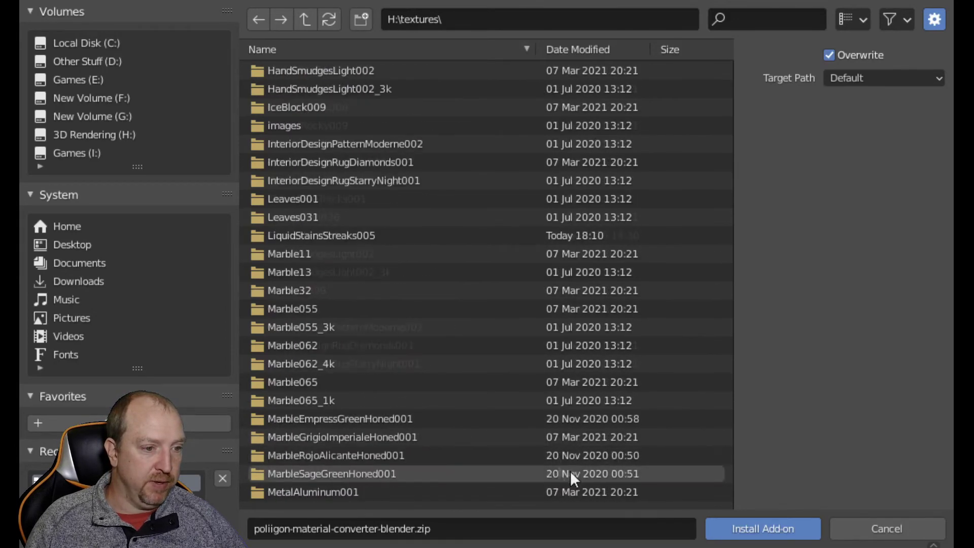
{"action": "scroll", "coordinate": [571, 478], "scroll_direction": "down", "scroll_amount": 20}
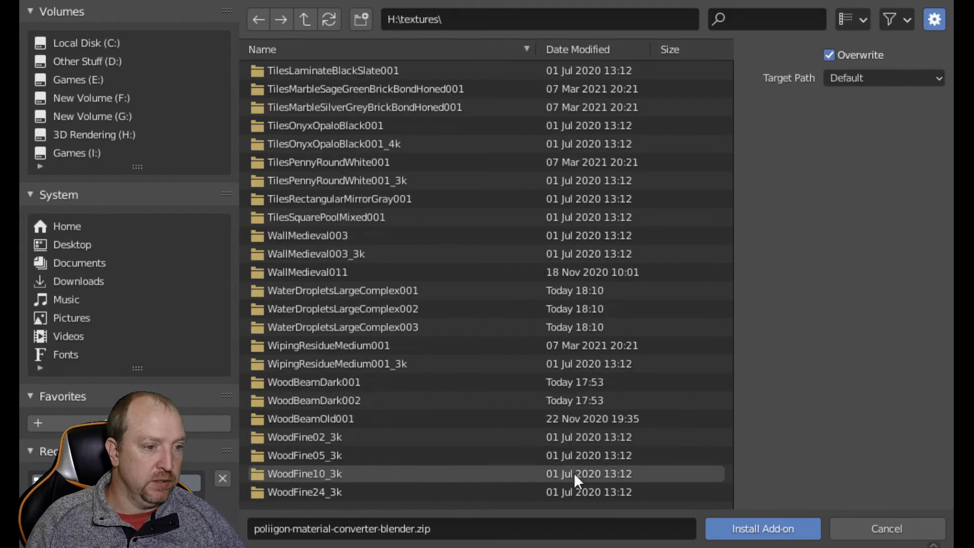
{"action": "scroll", "coordinate": [574, 474], "scroll_direction": "down", "scroll_amount": 15}
{"action": "scroll", "coordinate": [562, 463], "scroll_direction": "up", "scroll_amount": 5}
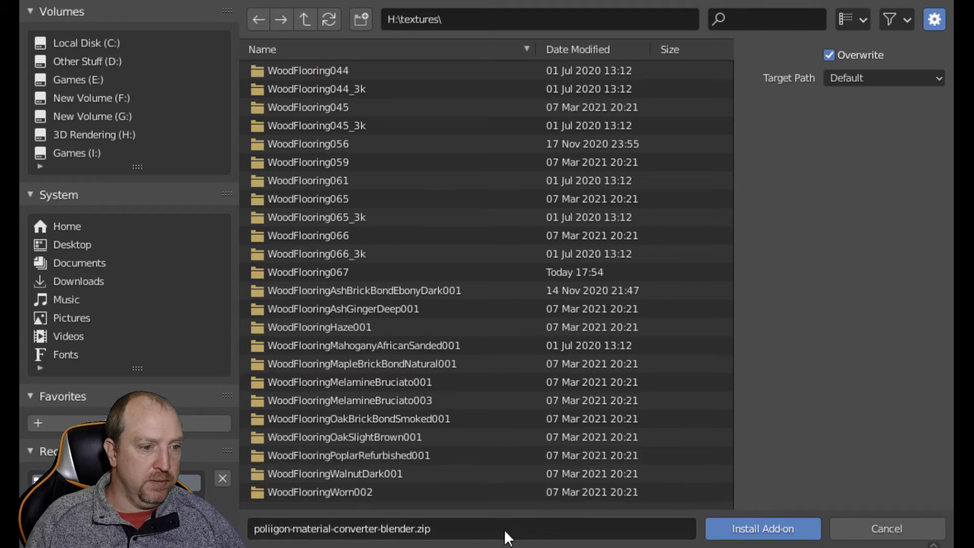
{"action": "left_click", "coordinate": [279, 528]}
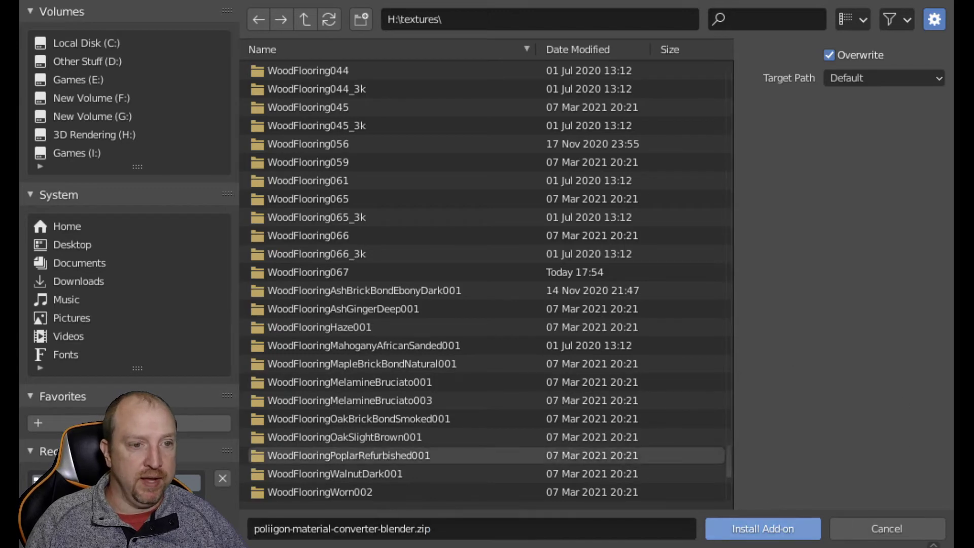
{"action": "left_click", "coordinate": [887, 529]}
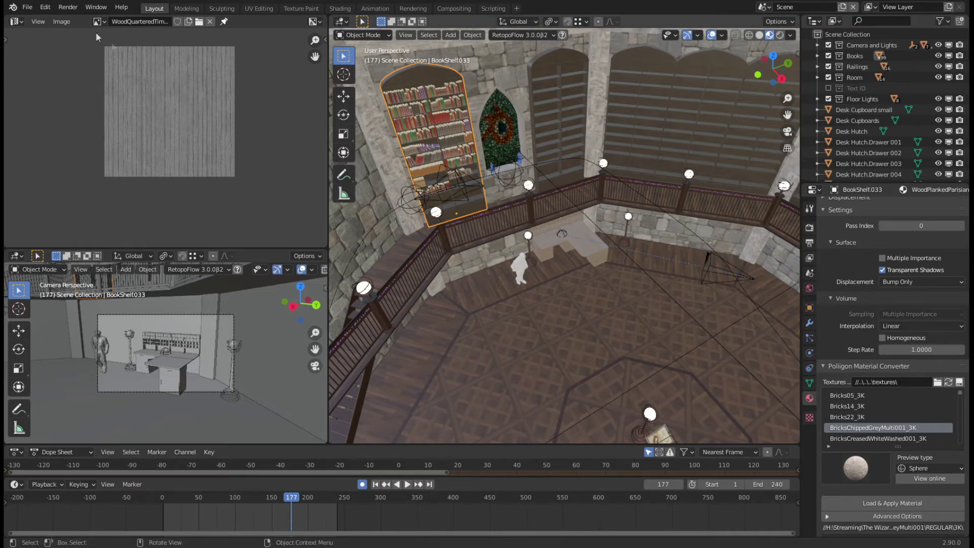
- Open Blender Preferences on the Add-ons page and filter the list by 'pol'
{"action": "left_click", "coordinate": [46, 9]}
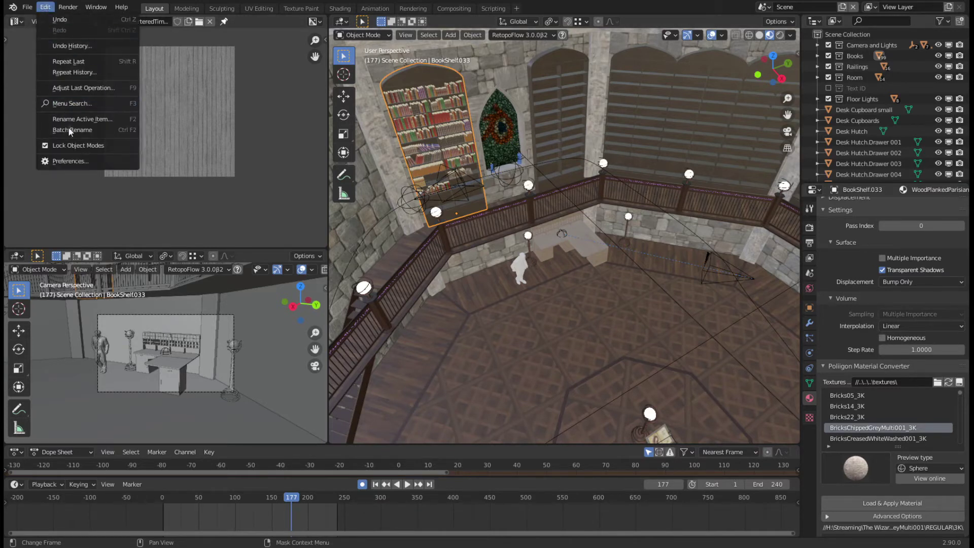
{"action": "left_click", "coordinate": [66, 160]}
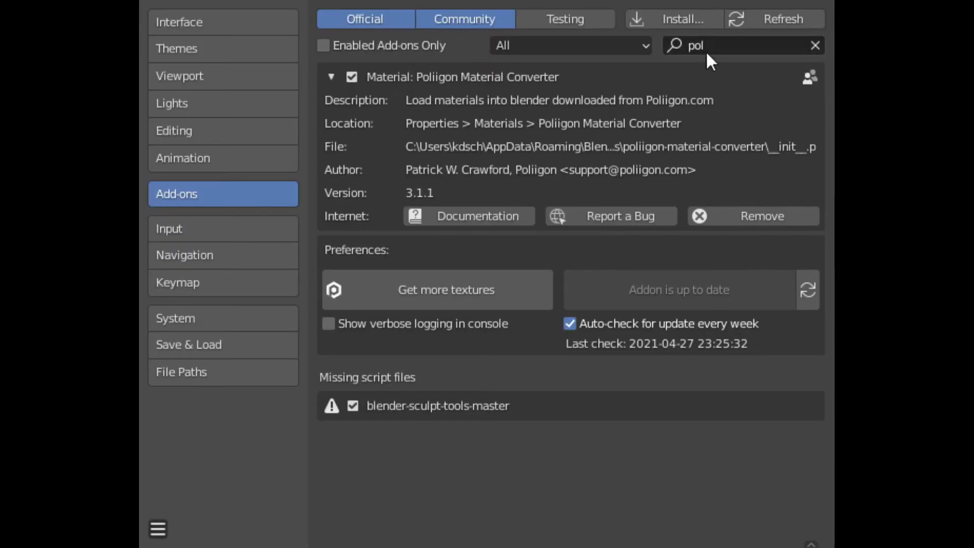
{"action": "left_click", "coordinate": [815, 45]}
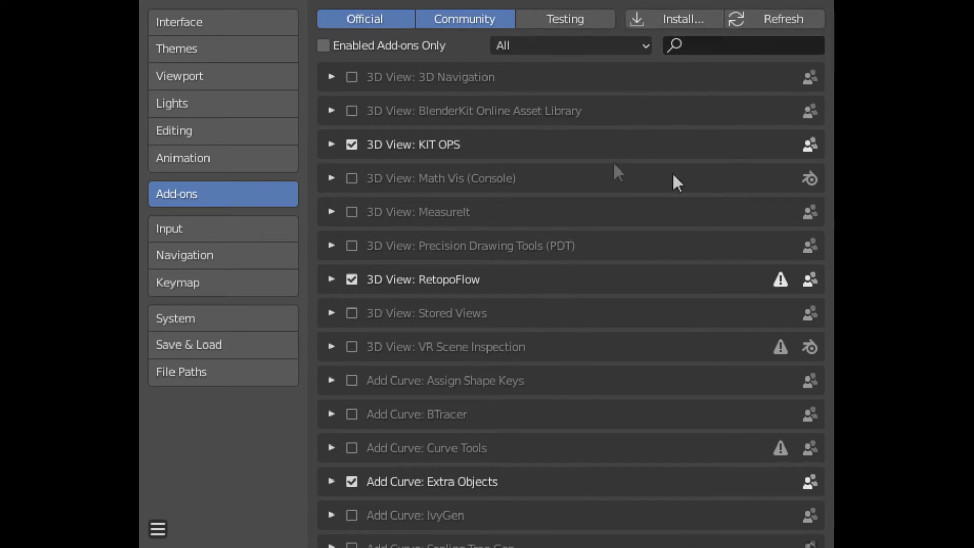
{"action": "left_click", "coordinate": [684, 46]}
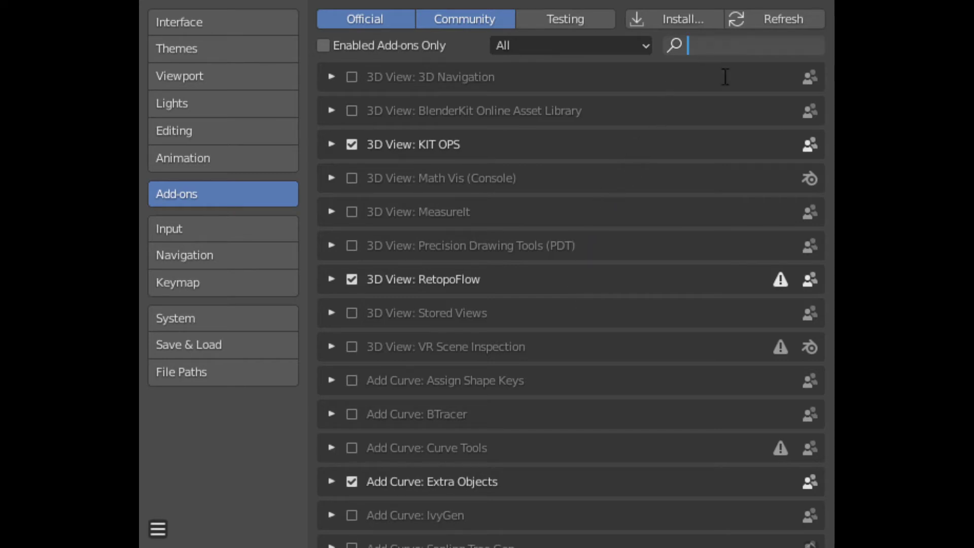
{"action": "type", "text": "pol"}
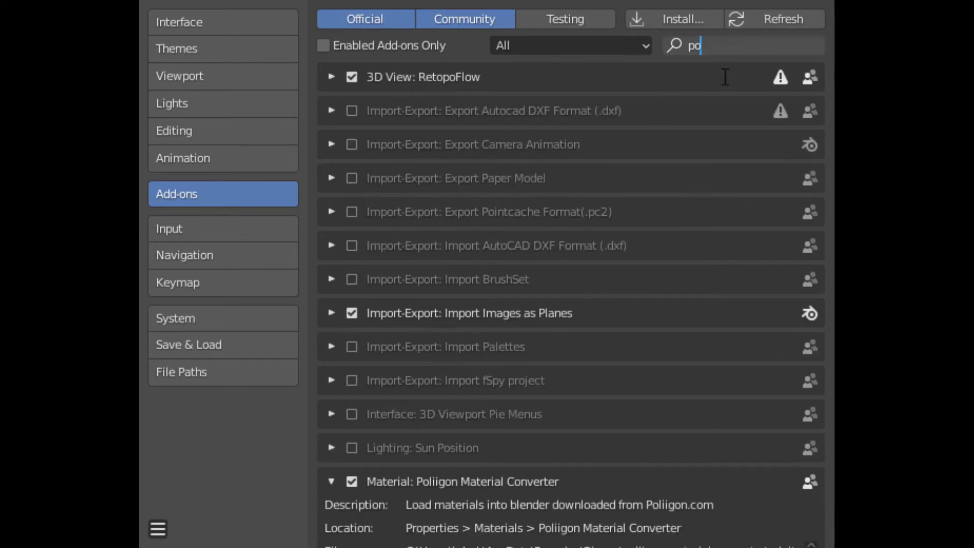
{"action": "left_click", "coordinate": [352, 76]}
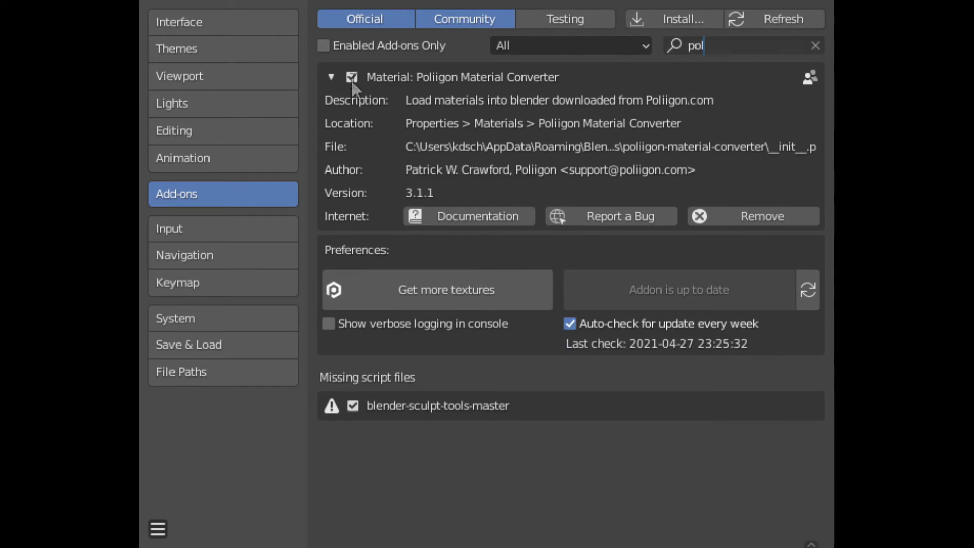
- Turn the Poliigon Material Converter add-on off and back on, then check for a converter update
{"action": "left_click", "coordinate": [352, 76]}
{"action": "left_click", "coordinate": [331, 77]}
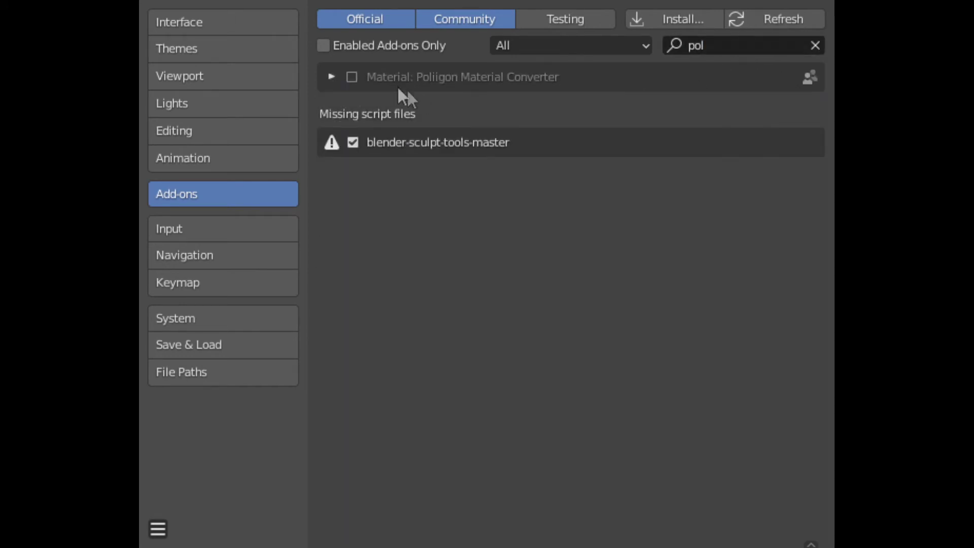
{"action": "left_click", "coordinate": [352, 76]}
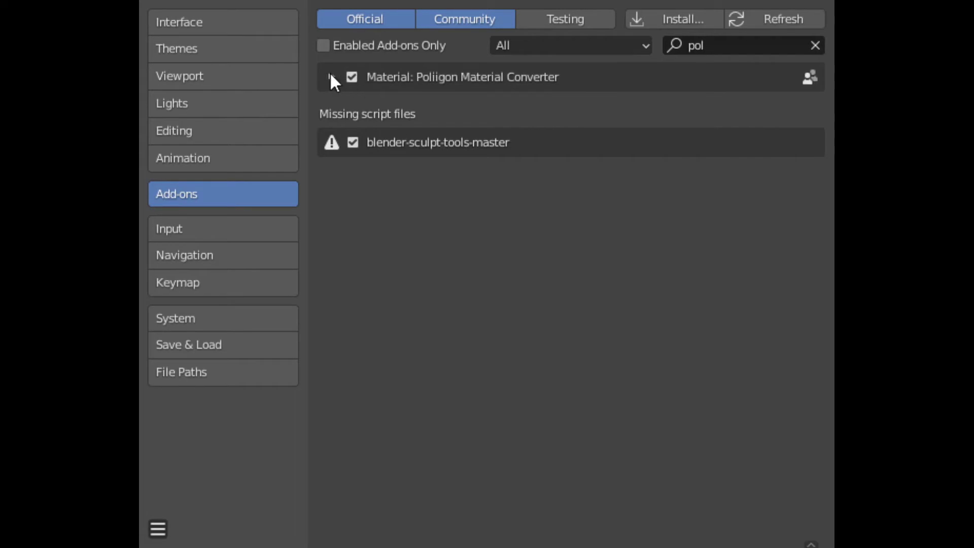
{"action": "left_click", "coordinate": [331, 76]}
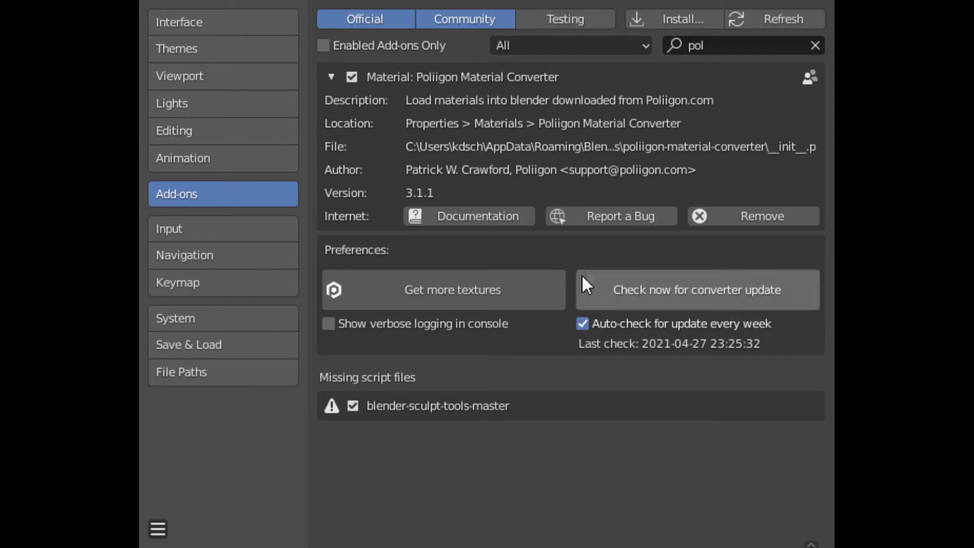
{"action": "left_click", "coordinate": [714, 288]}
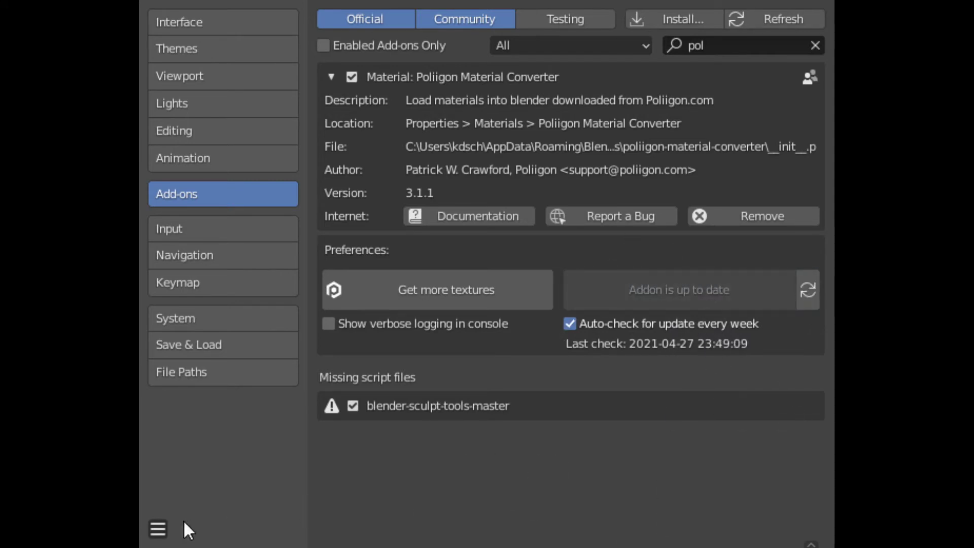
{"action": "left_click", "coordinate": [158, 533]}
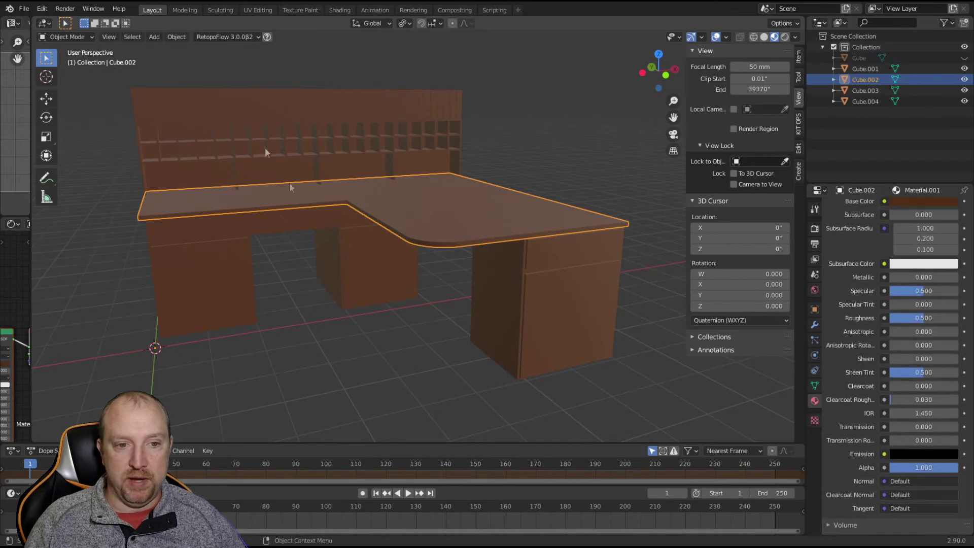
- Set the converter's Textures folder to the textures directory on the 3D Rendering (H:) drive
{"action": "scroll", "coordinate": [865, 239], "scroll_direction": "up", "scroll_amount": 5}
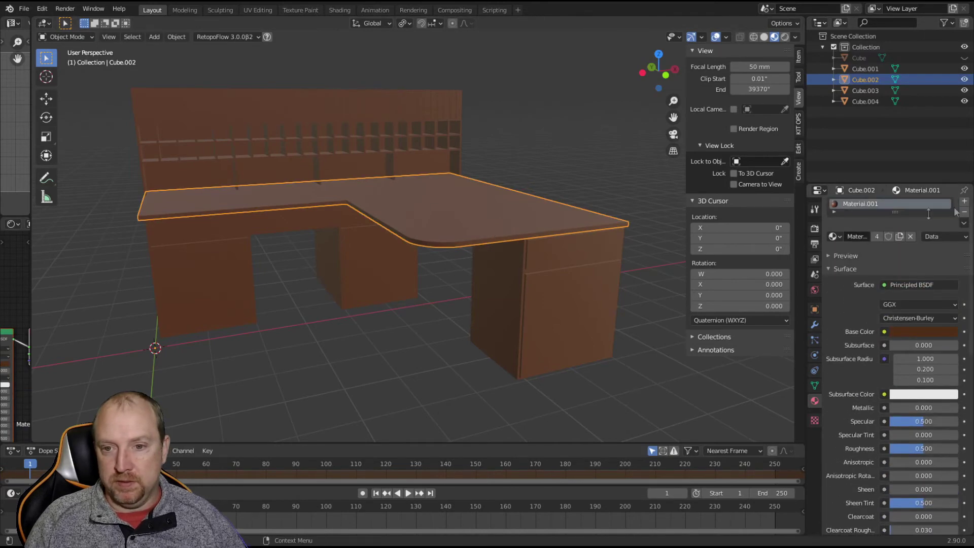
{"action": "scroll", "coordinate": [850, 439], "scroll_direction": "down", "scroll_amount": 10}
{"action": "scroll", "coordinate": [849, 439], "scroll_direction": "down", "scroll_amount": 3}
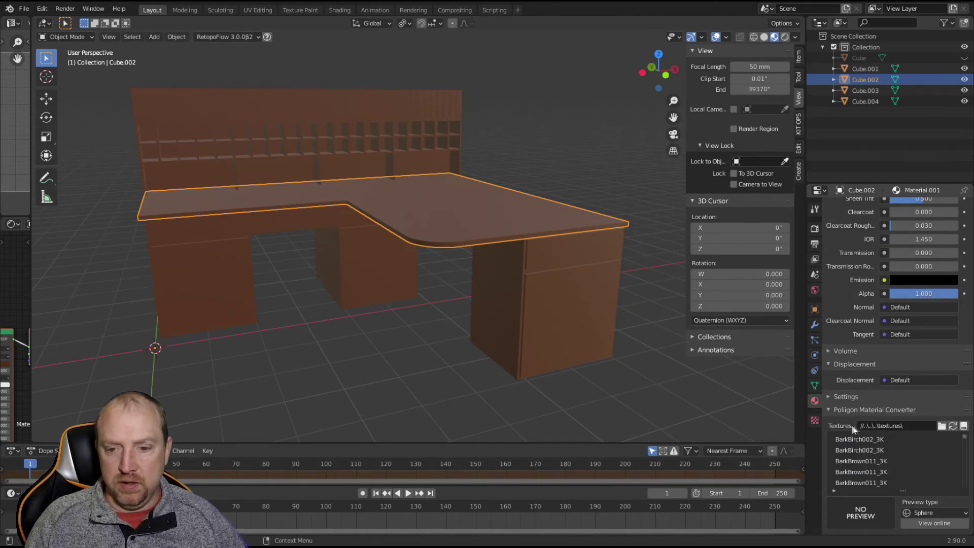
{"action": "left_click", "coordinate": [942, 426]}
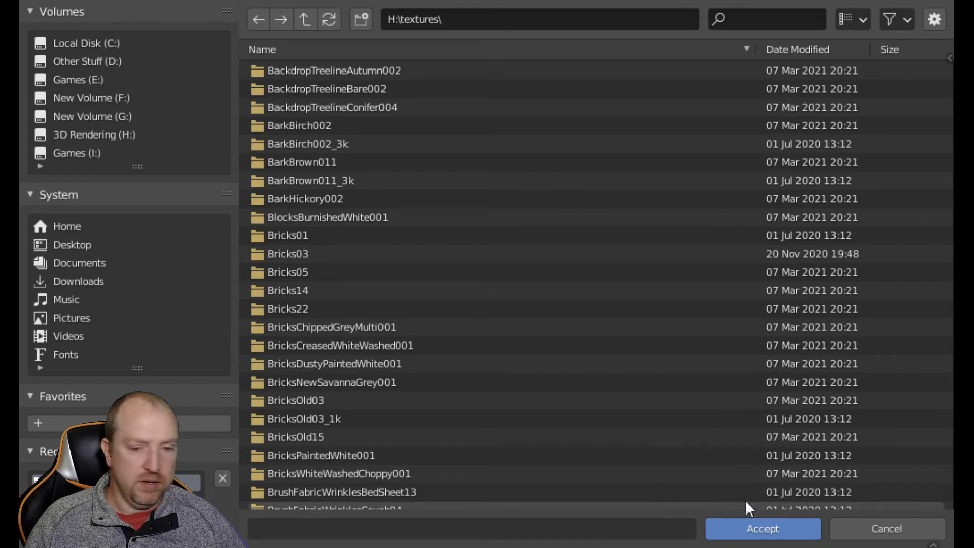
{"action": "left_click", "coordinate": [311, 17]}
{"action": "left_click", "coordinate": [310, 15]}
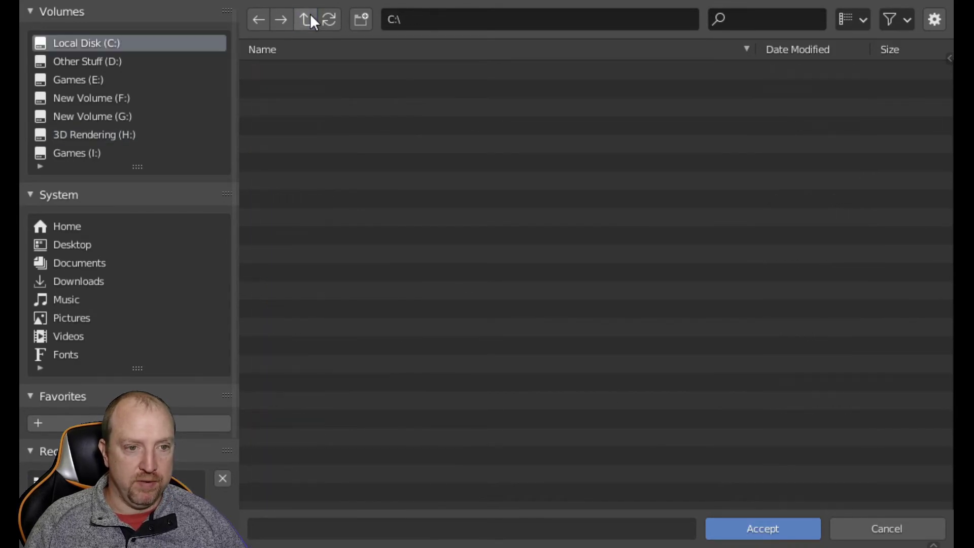
{"action": "left_click", "coordinate": [121, 133]}
{"action": "scroll", "coordinate": [330, 285], "scroll_direction": "down", "scroll_amount": 3}
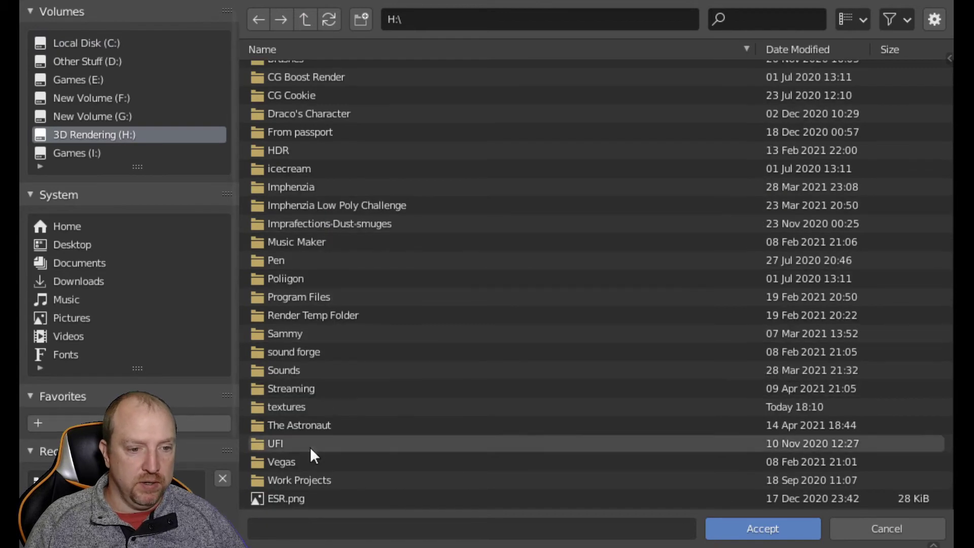
{"action": "left_click", "coordinate": [300, 406]}
{"action": "double_click", "coordinate": [300, 406]}
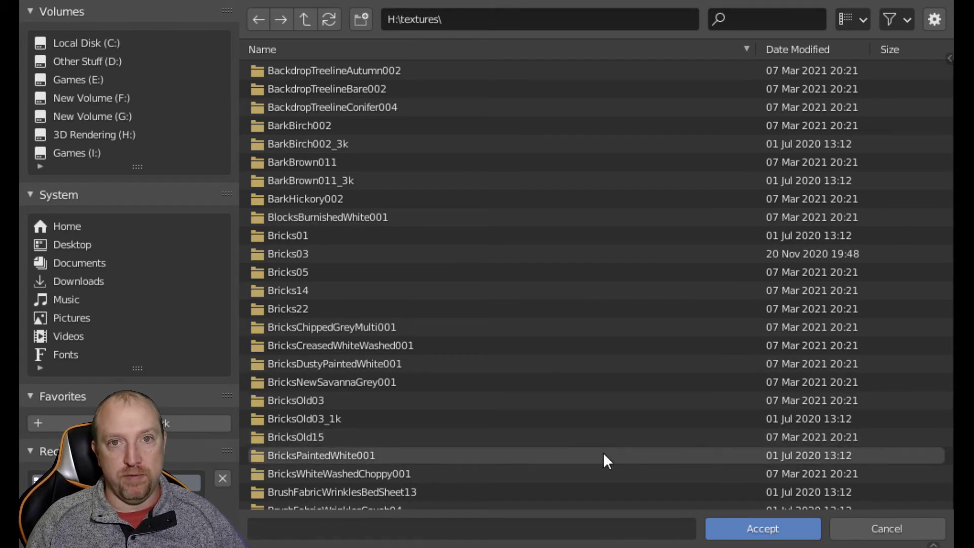
{"action": "left_click", "coordinate": [748, 537]}
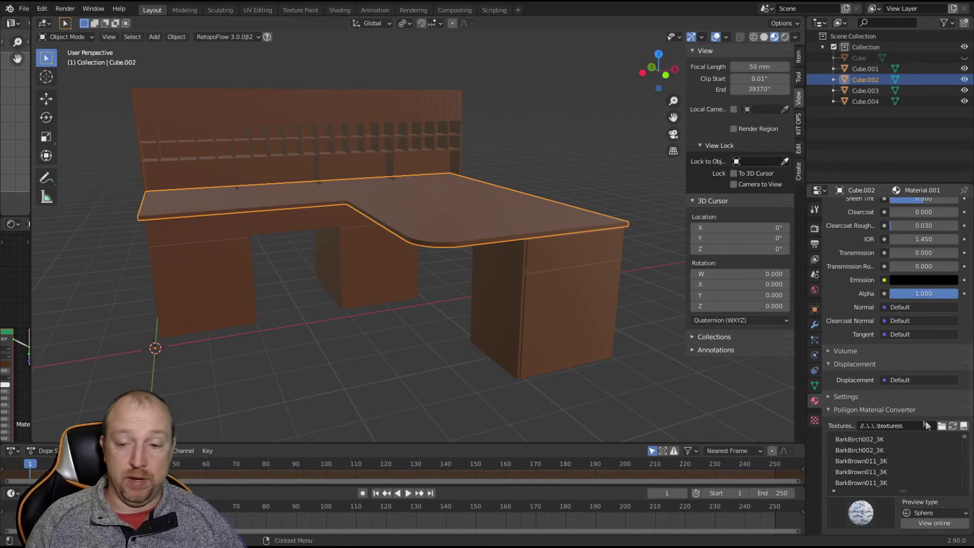
- Refresh the Poliigon texture list and scroll down to the wood textures
{"action": "left_click", "coordinate": [953, 427]}
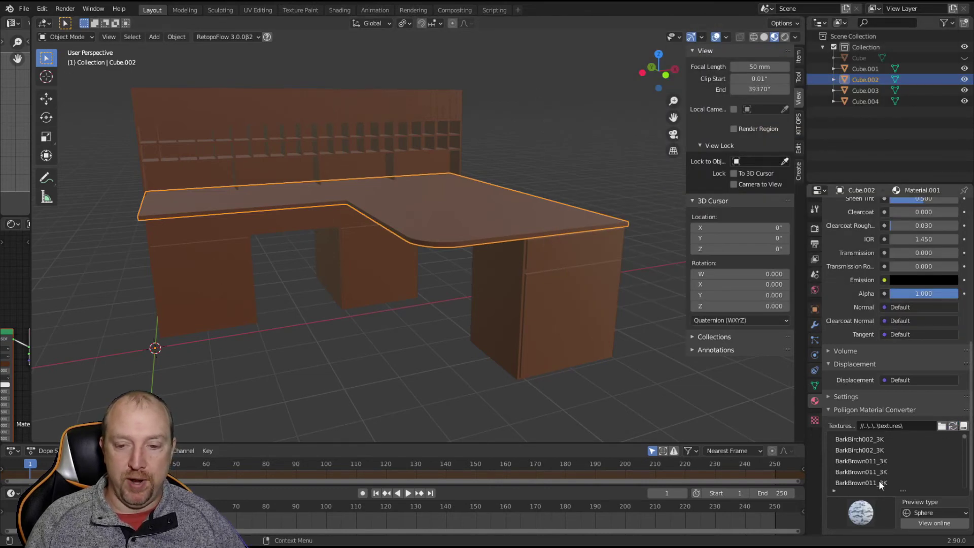
{"action": "scroll", "coordinate": [880, 484], "scroll_direction": "down", "scroll_amount": 10}
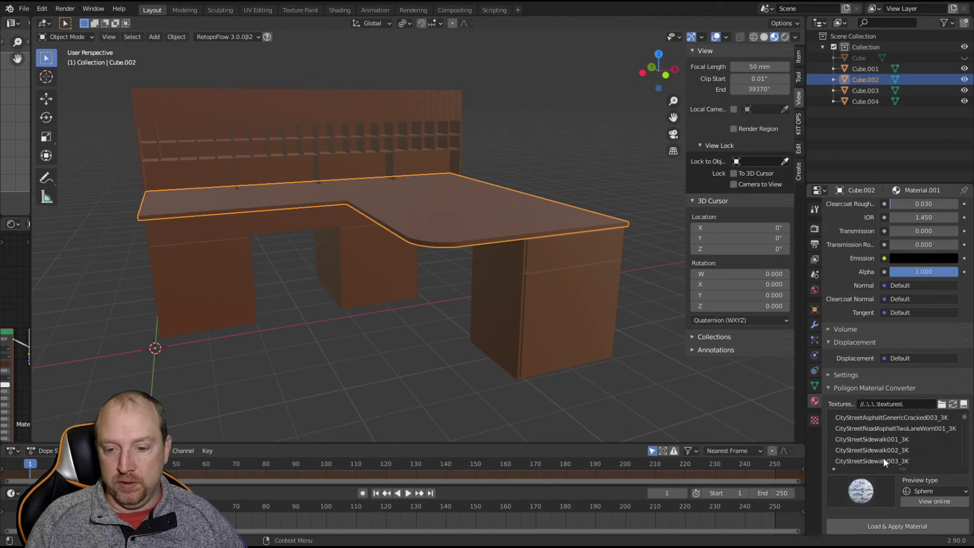
{"action": "scroll", "coordinate": [884, 458], "scroll_direction": "down", "scroll_amount": 5}
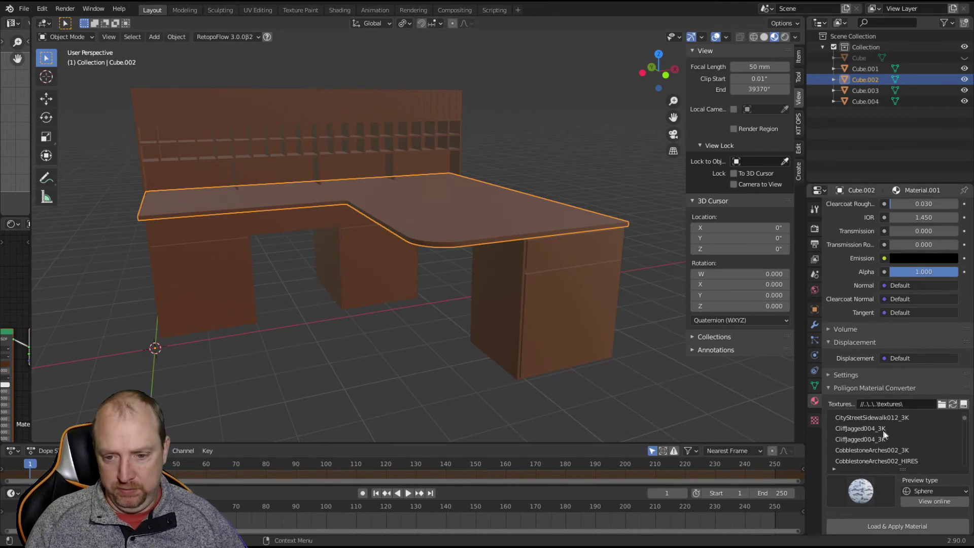
{"action": "scroll", "coordinate": [884, 443], "scroll_direction": "down", "scroll_amount": 8}
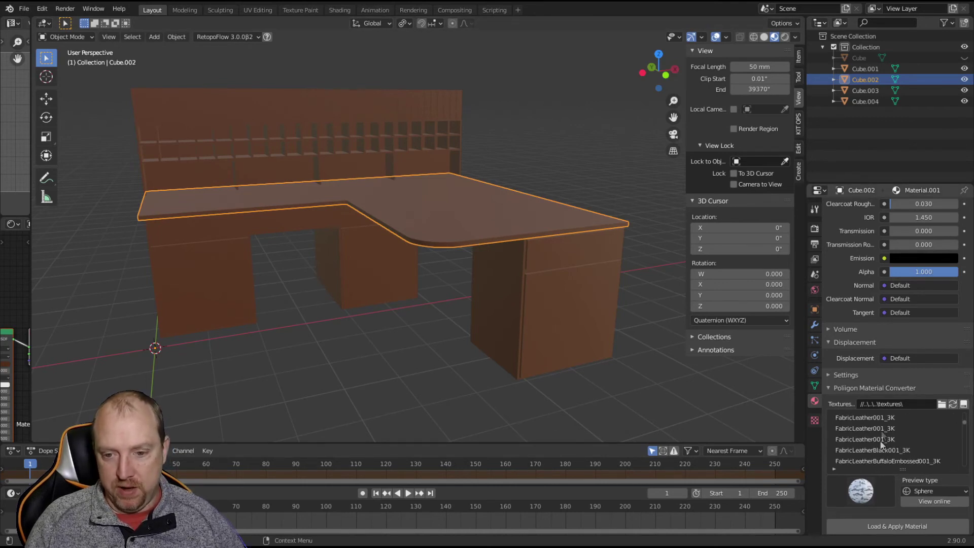
{"action": "scroll", "coordinate": [925, 438], "scroll_direction": "down", "scroll_amount": 15}
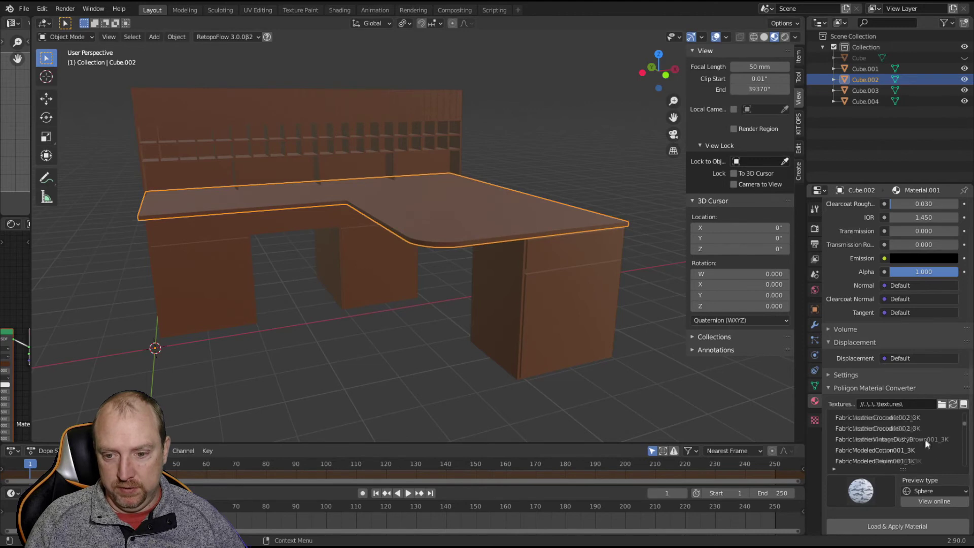
{"action": "scroll", "coordinate": [899, 449], "scroll_direction": "down", "scroll_amount": 15}
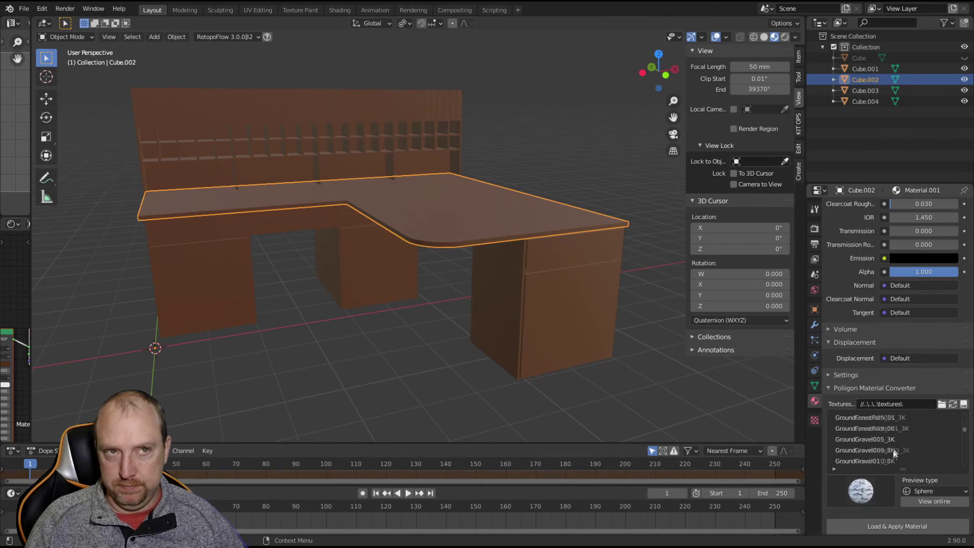
{"action": "scroll", "coordinate": [896, 454], "scroll_direction": "down", "scroll_amount": 15}
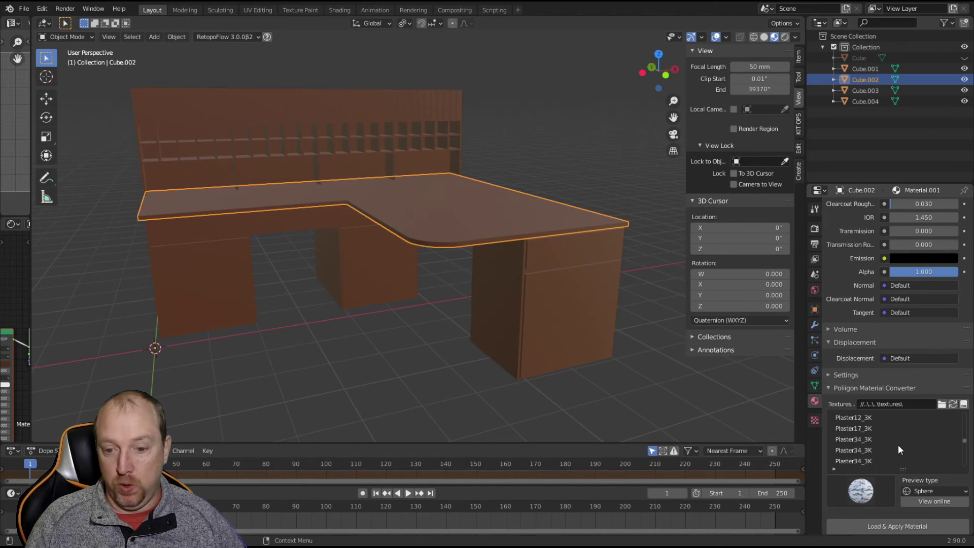
{"action": "scroll", "coordinate": [863, 448], "scroll_direction": "down", "scroll_amount": 5}
{"action": "scroll", "coordinate": [873, 449], "scroll_direction": "down", "scroll_amount": 8}
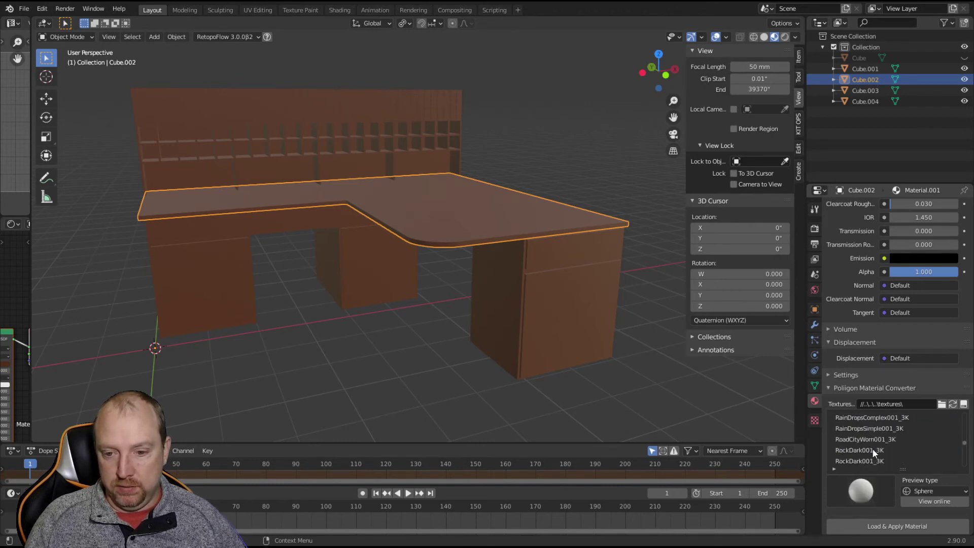
{"action": "scroll", "coordinate": [875, 450], "scroll_direction": "down", "scroll_amount": 10}
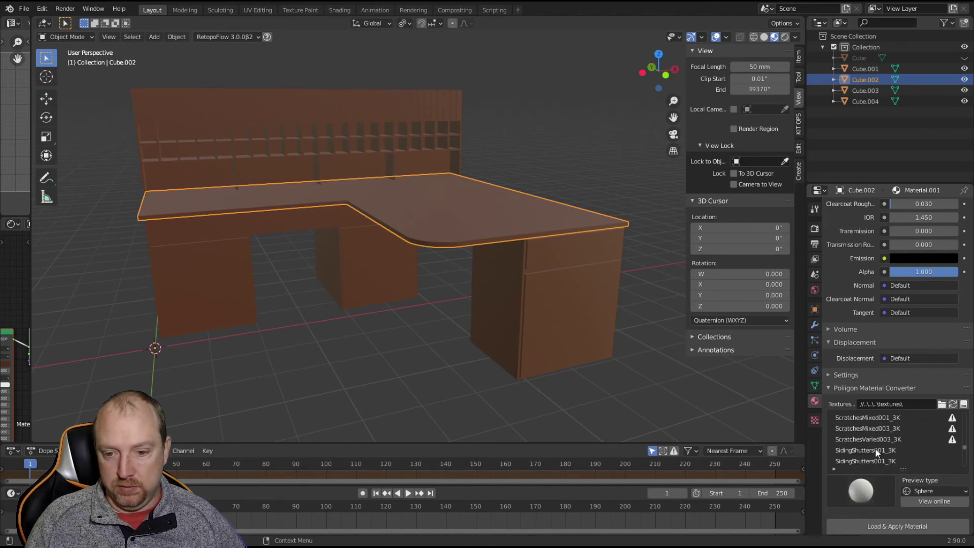
{"action": "scroll", "coordinate": [876, 442], "scroll_direction": "down", "scroll_amount": 10}
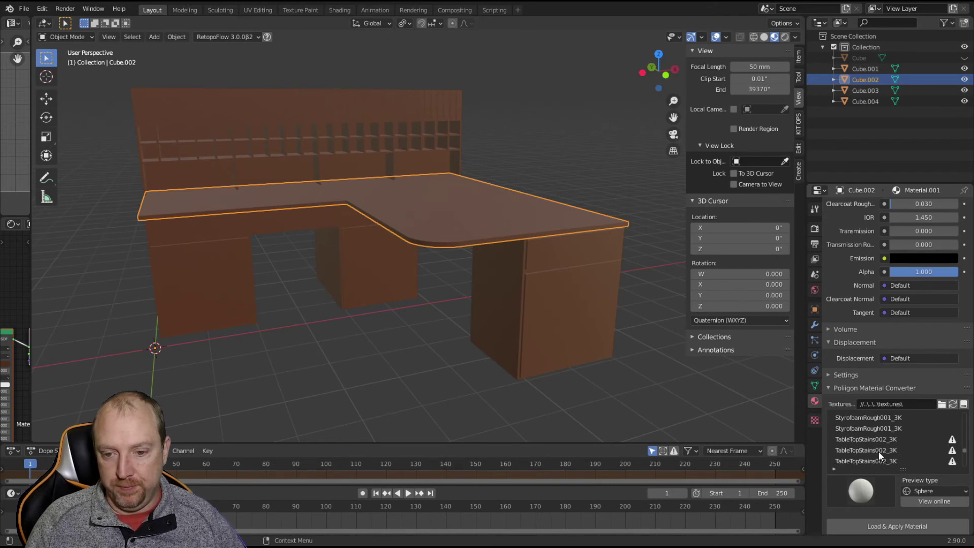
{"action": "scroll", "coordinate": [883, 442], "scroll_direction": "down", "scroll_amount": 5}
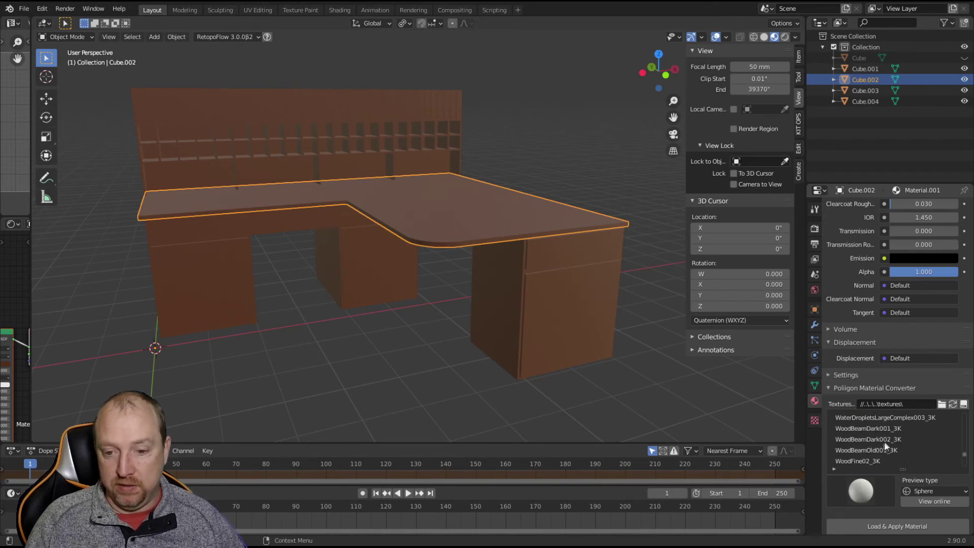
- Preview WoodFine10_3K, WoodFine05_3K and WoodFine28_3K, then pick WoodFineDark001_3K
{"action": "left_click", "coordinate": [866, 459]}
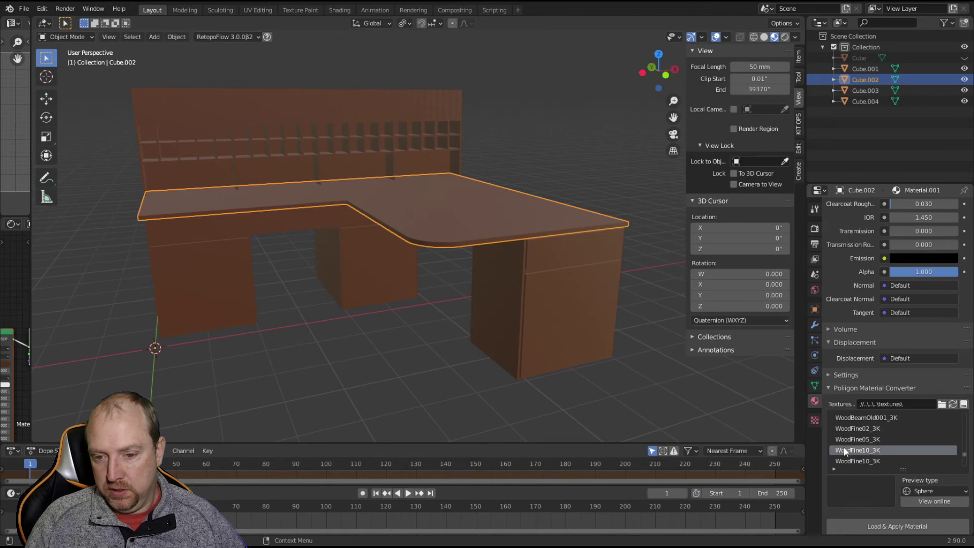
{"action": "left_click", "coordinate": [862, 443]}
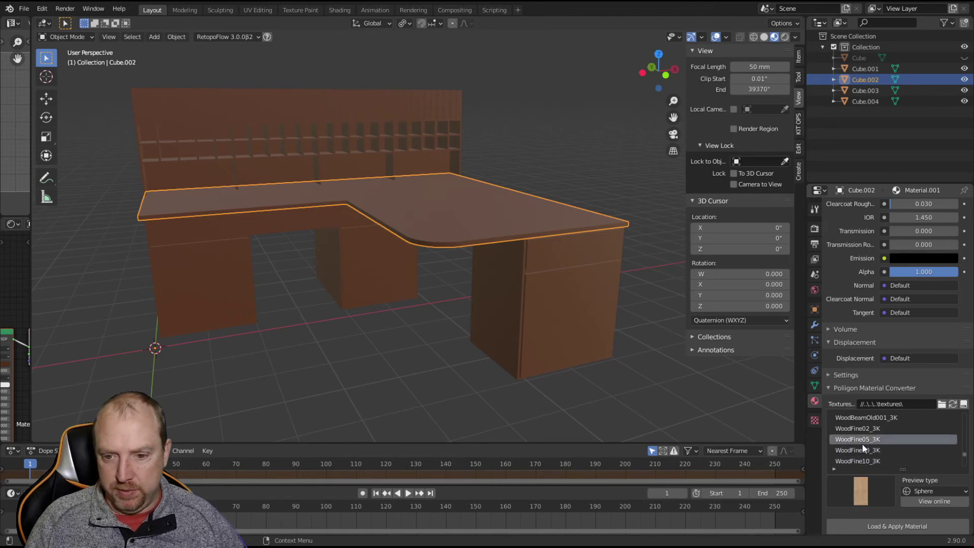
{"action": "scroll", "coordinate": [886, 447], "scroll_direction": "down", "scroll_amount": 3}
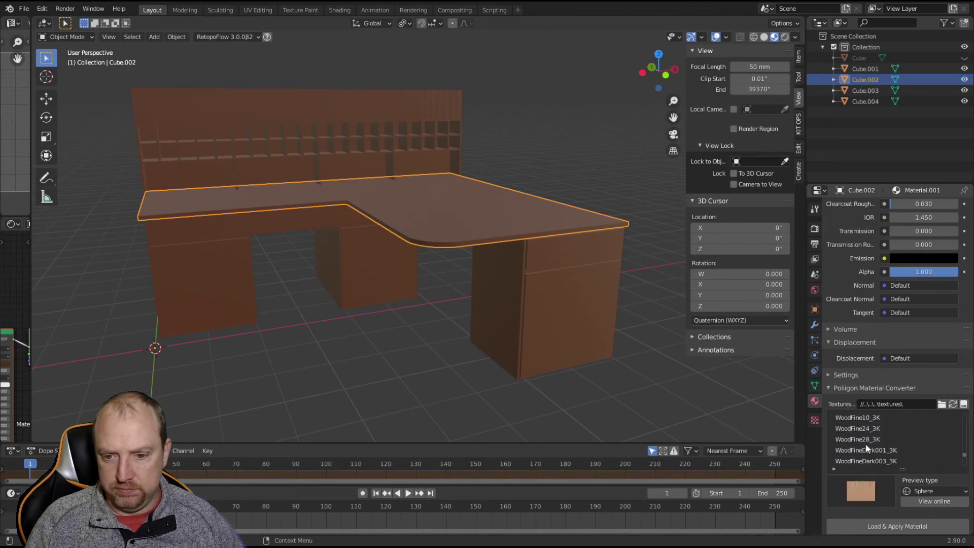
{"action": "left_click", "coordinate": [868, 440]}
{"action": "left_click", "coordinate": [868, 450]}
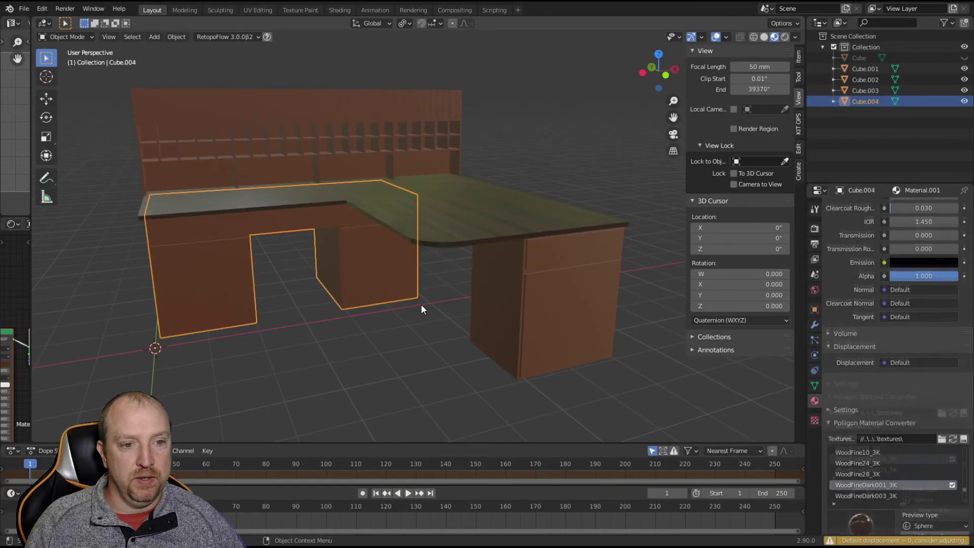
- Select the L-shaped desk top and UV-project all its faces from the top view
{"action": "middle_click_drag", "start_coordinate": [421, 305], "coordinate": [455, 294]}
{"action": "scroll", "coordinate": [490, 334], "scroll_direction": "up", "scroll_amount": 3}
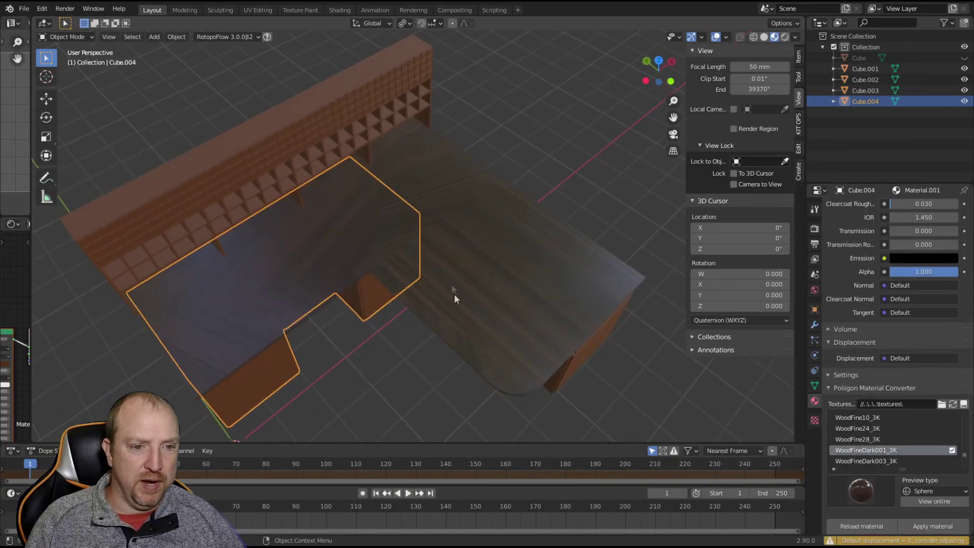
{"action": "left_click", "coordinate": [456, 295]}
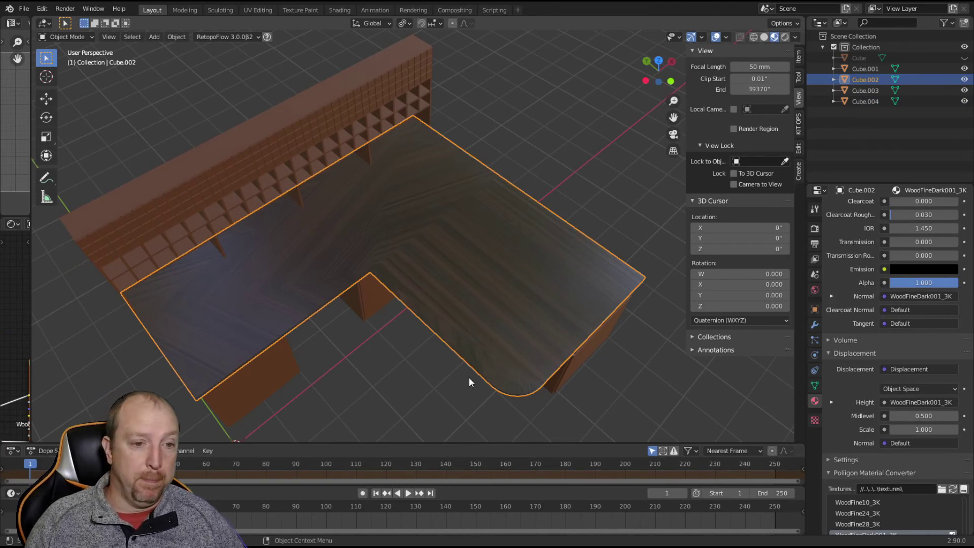
{"action": "key", "text": "KP_7"}
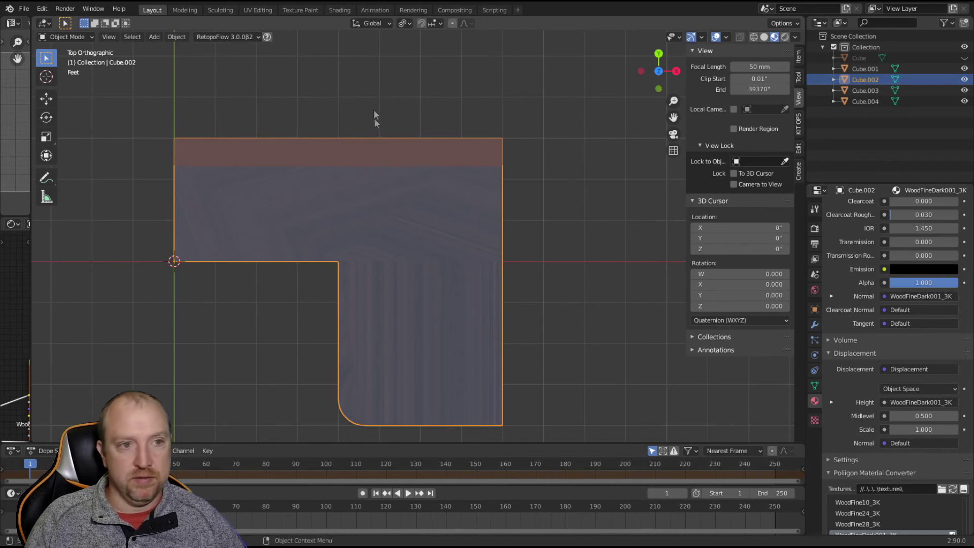
{"action": "key", "text": "Tab"}
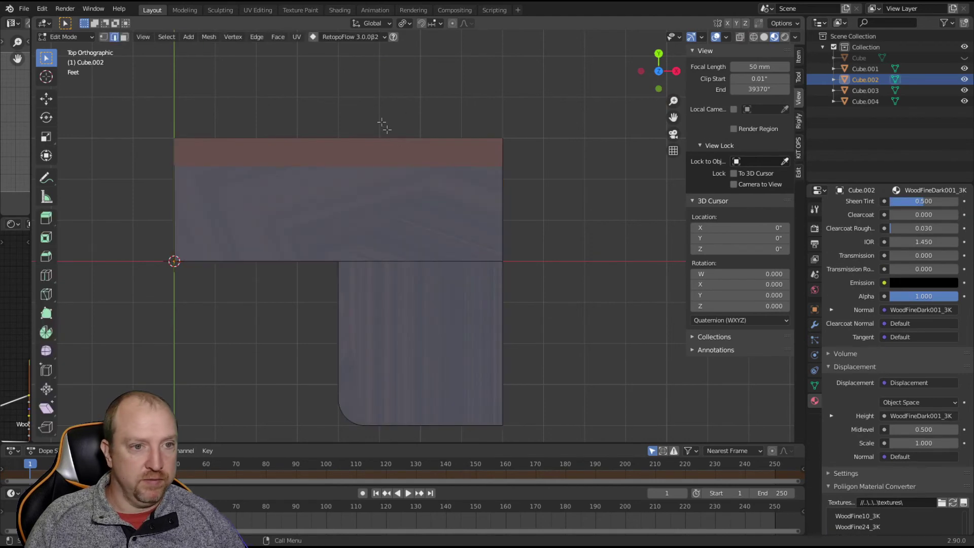
{"action": "key", "text": "a"}
{"action": "left_click", "coordinate": [297, 43]}
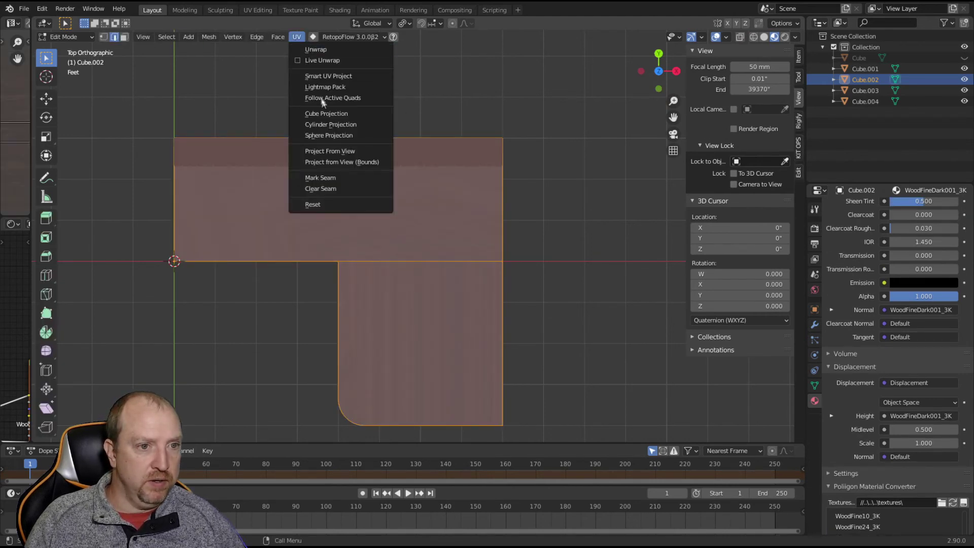
{"action": "left_click", "coordinate": [323, 152]}
{"action": "key", "text": "Tab"}
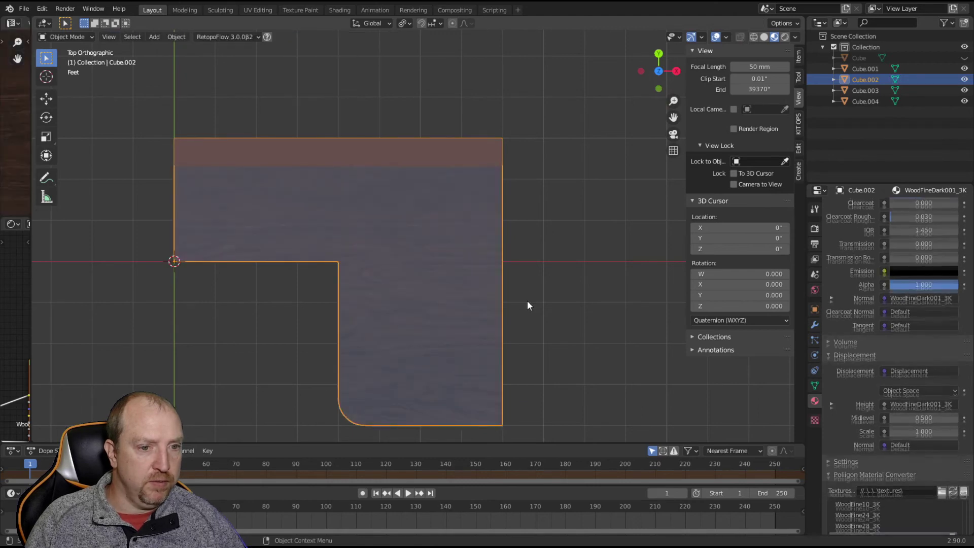
- Inspect the wood grain in perspective and open image and shader editors beside the viewport
{"action": "middle_click_drag", "start_coordinate": [528, 301], "coordinate": [591, 248]}
{"action": "key", "text": "alt+a"}
{"action": "scroll", "coordinate": [511, 317], "scroll_direction": "up", "scroll_amount": 6}
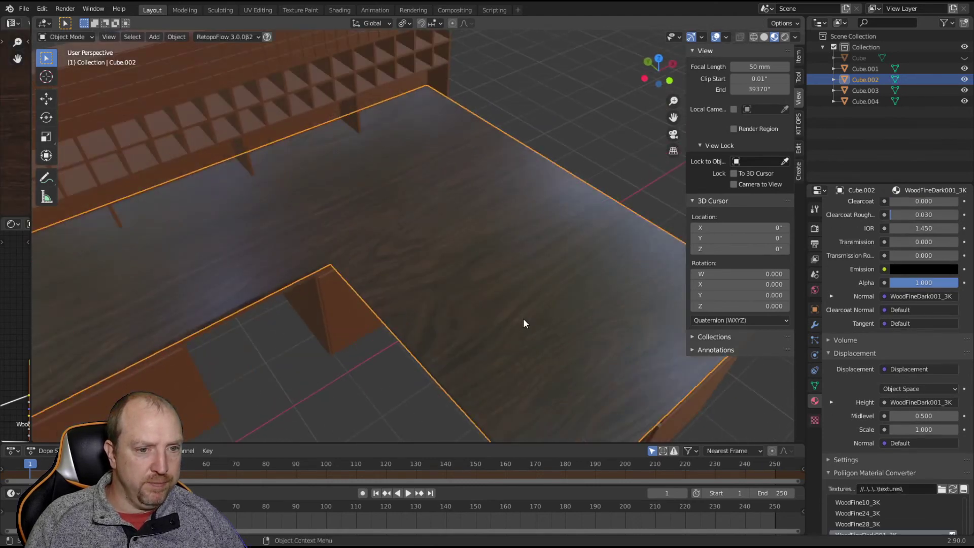
{"action": "scroll", "coordinate": [438, 275], "scroll_direction": "up", "scroll_amount": 3}
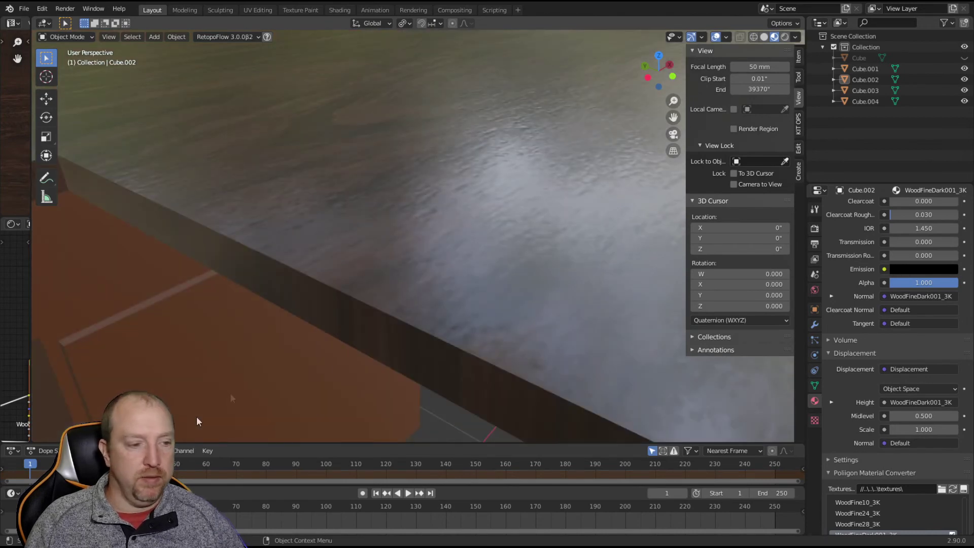
{"action": "left_click_drag", "start_coordinate": [30, 264], "coordinate": [568, 264]}
{"action": "scroll", "coordinate": [875, 489], "scroll_direction": "down", "scroll_amount": 4}
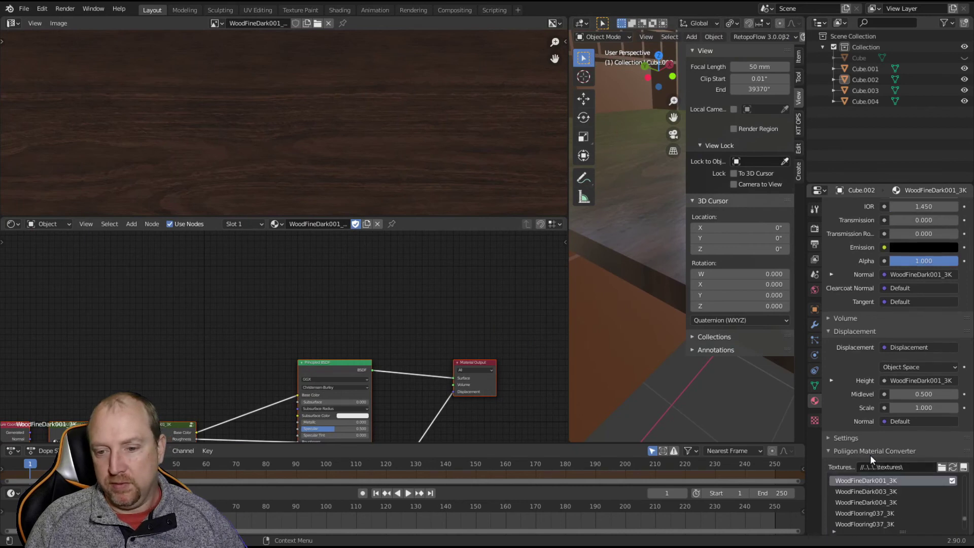
{"action": "scroll", "coordinate": [404, 357], "scroll_direction": "down", "scroll_amount": 4}
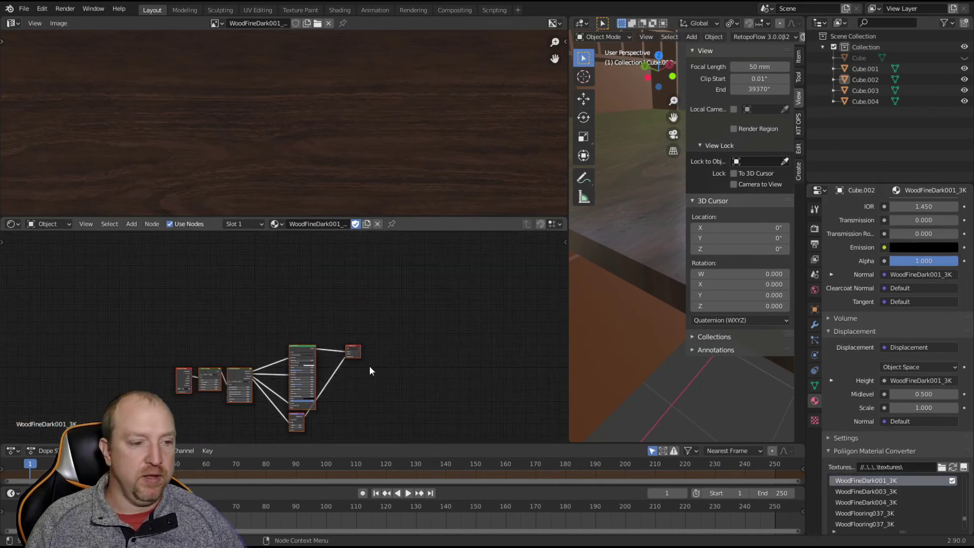
{"action": "middle_click_drag", "start_coordinate": [370, 366], "coordinate": [387, 358]}
{"action": "scroll", "coordinate": [395, 361], "scroll_direction": "up", "scroll_amount": 2}
{"action": "scroll", "coordinate": [396, 361], "scroll_direction": "up", "scroll_amount": 2}
{"action": "middle_click_drag", "start_coordinate": [468, 289], "coordinate": [453, 358]}
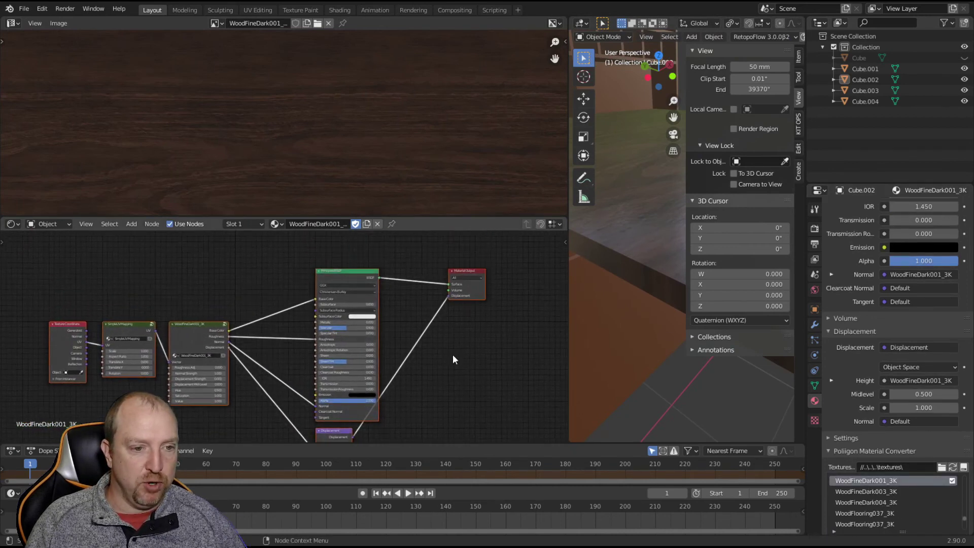
{"action": "scroll", "coordinate": [443, 385], "scroll_direction": "up", "scroll_amount": 2}
{"action": "scroll", "coordinate": [352, 336], "scroll_direction": "up", "scroll_amount": 5}
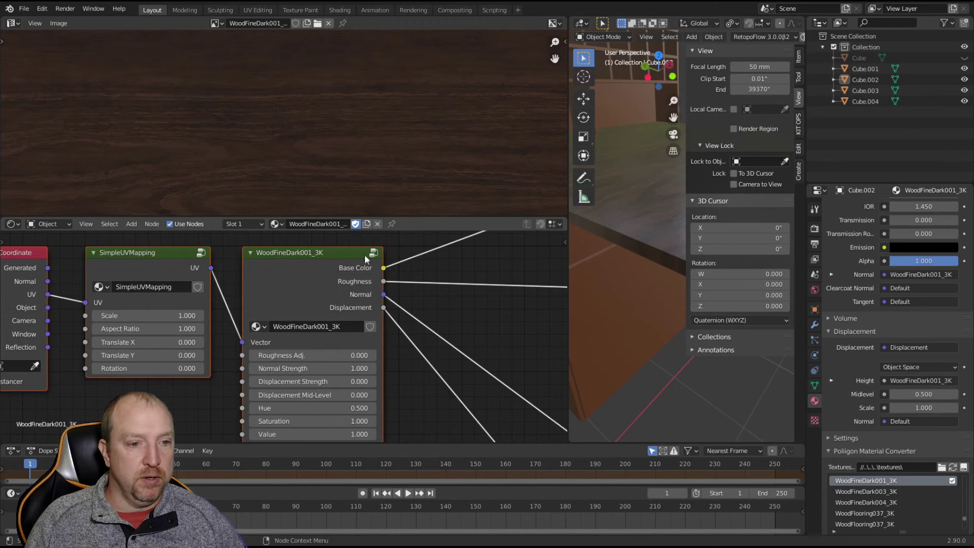
{"action": "scroll", "coordinate": [303, 261], "scroll_direction": "down", "scroll_amount": 7}
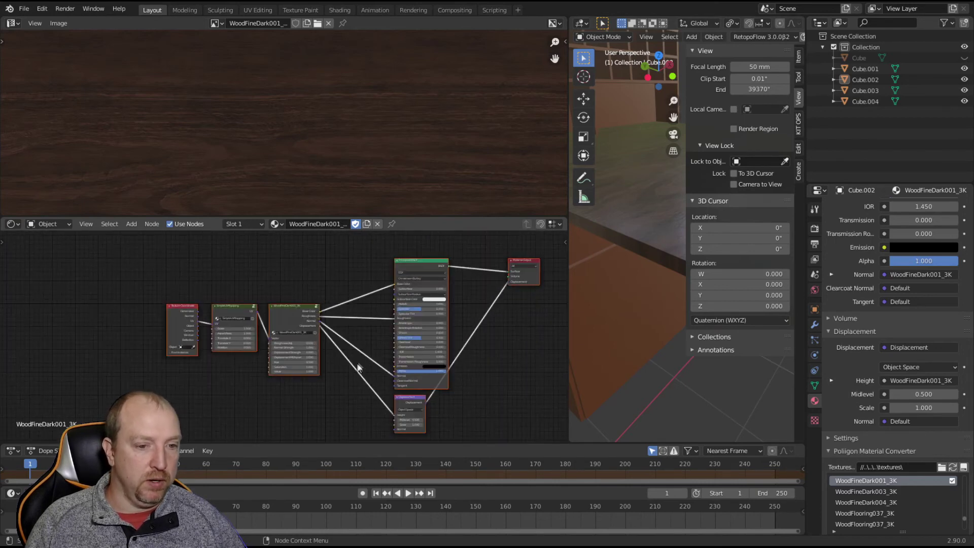
{"action": "scroll", "coordinate": [243, 367], "scroll_direction": "up", "scroll_amount": 5}
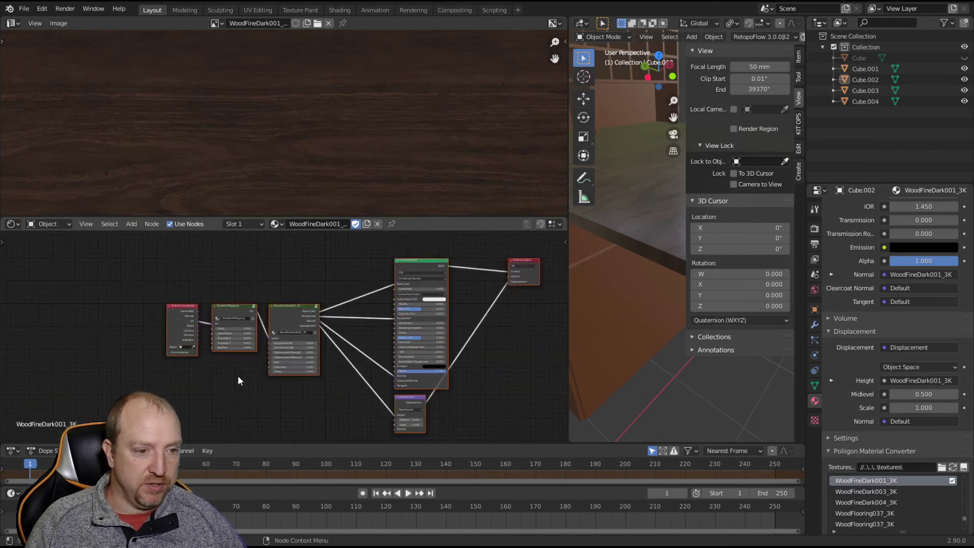
{"action": "scroll", "coordinate": [304, 294], "scroll_direction": "up", "scroll_amount": 3}
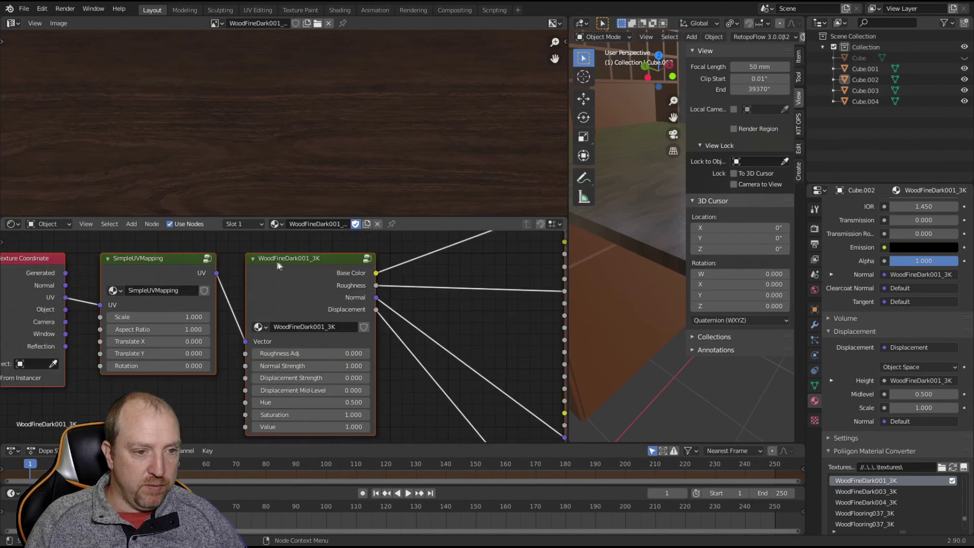
{"action": "key", "text": "Tab"}
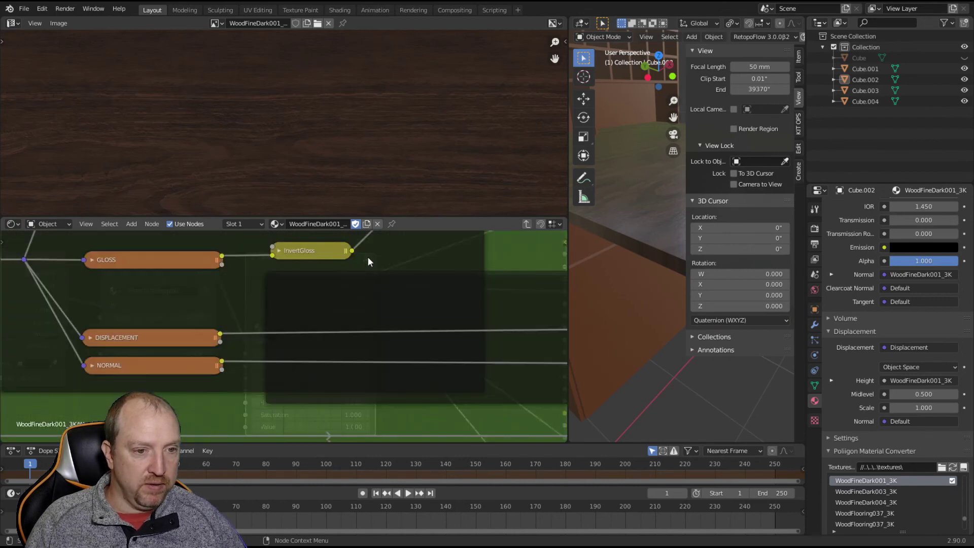
{"action": "scroll", "coordinate": [378, 274], "scroll_direction": "down", "scroll_amount": 8}
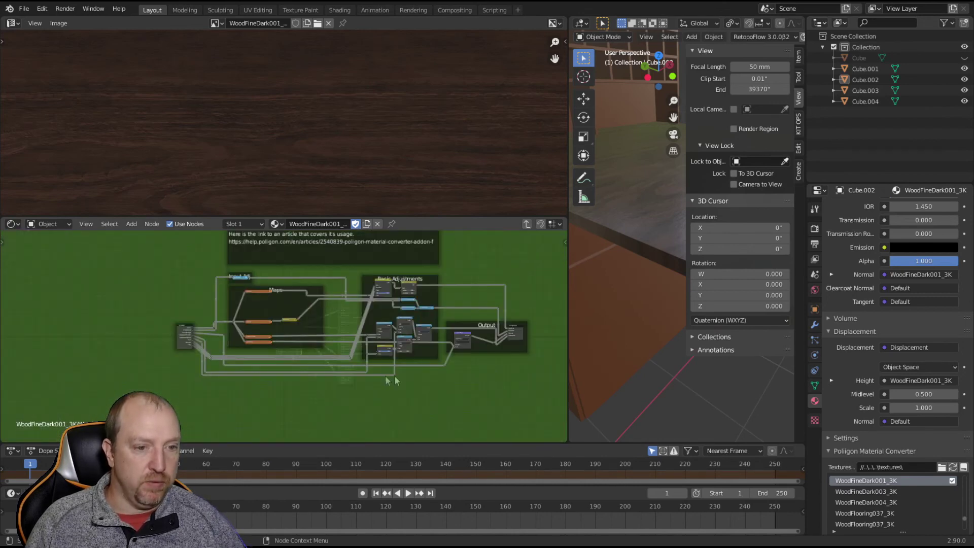
{"action": "scroll", "coordinate": [362, 415], "scroll_direction": "up", "scroll_amount": 6}
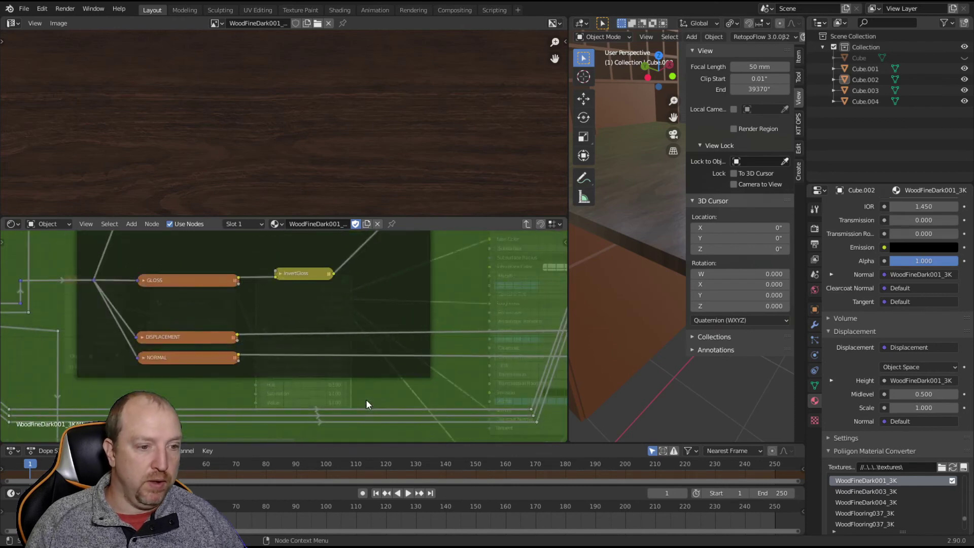
{"action": "scroll", "coordinate": [370, 320], "scroll_direction": "down", "scroll_amount": 6}
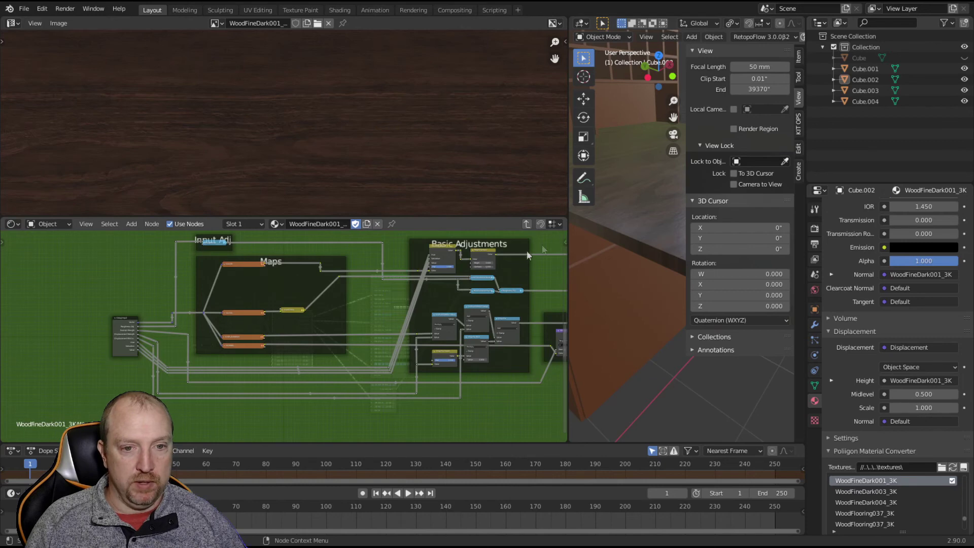
{"action": "scroll", "coordinate": [407, 322], "scroll_direction": "down", "scroll_amount": 1}
{"action": "key", "text": "Tab"}
{"action": "scroll", "coordinate": [271, 337], "scroll_direction": "up", "scroll_amount": 5}
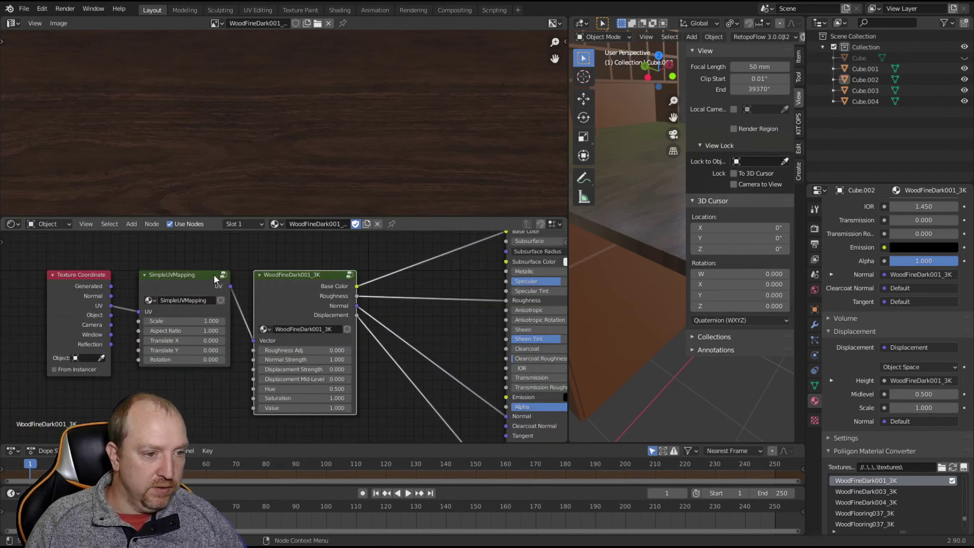
{"action": "left_click", "coordinate": [224, 275]}
{"action": "scroll", "coordinate": [370, 367], "scroll_direction": "down", "scroll_amount": 3}
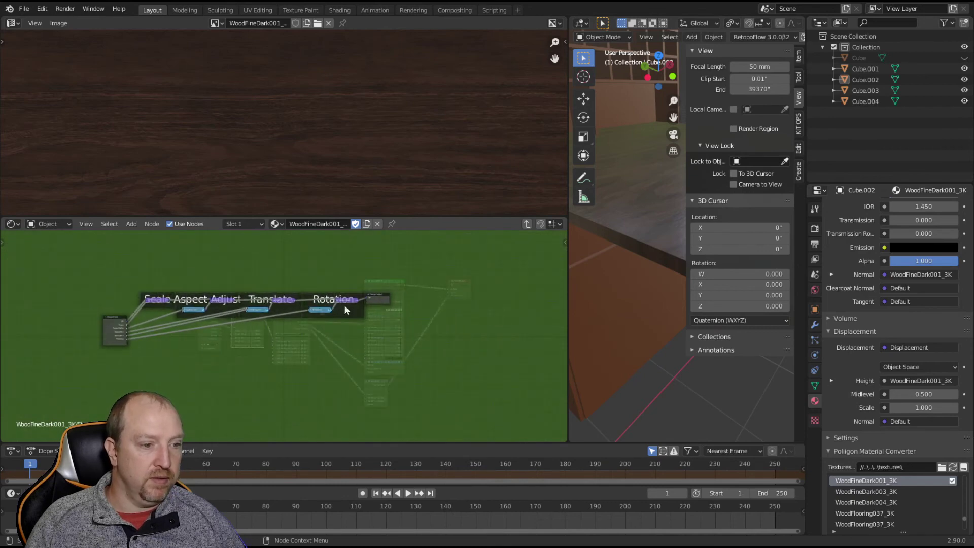
{"action": "key", "text": "Tab"}
{"action": "scroll", "coordinate": [309, 378], "scroll_direction": "up", "scroll_amount": 2}
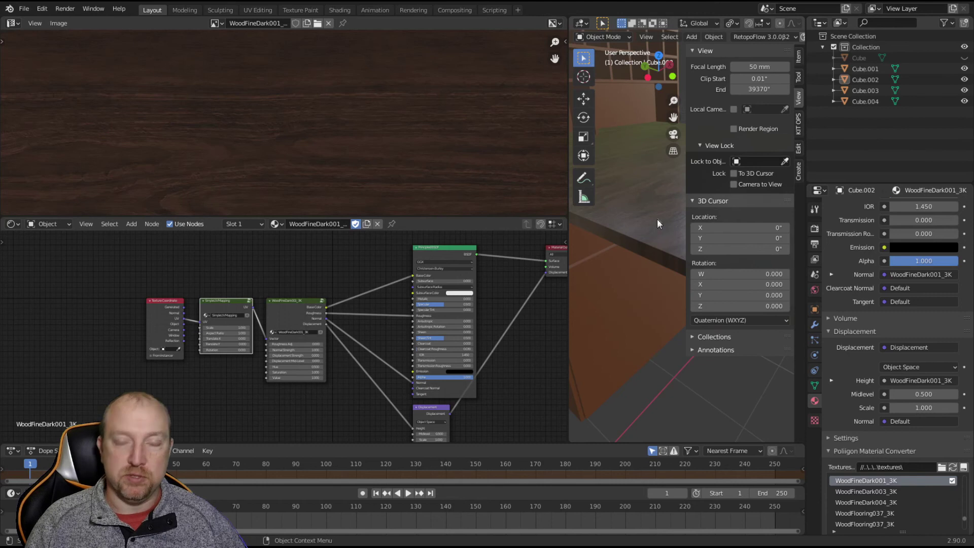
{"action": "scroll", "coordinate": [658, 220], "scroll_direction": "down", "scroll_amount": 3}
{"action": "scroll", "coordinate": [521, 282], "scroll_direction": "down", "scroll_amount": 2}
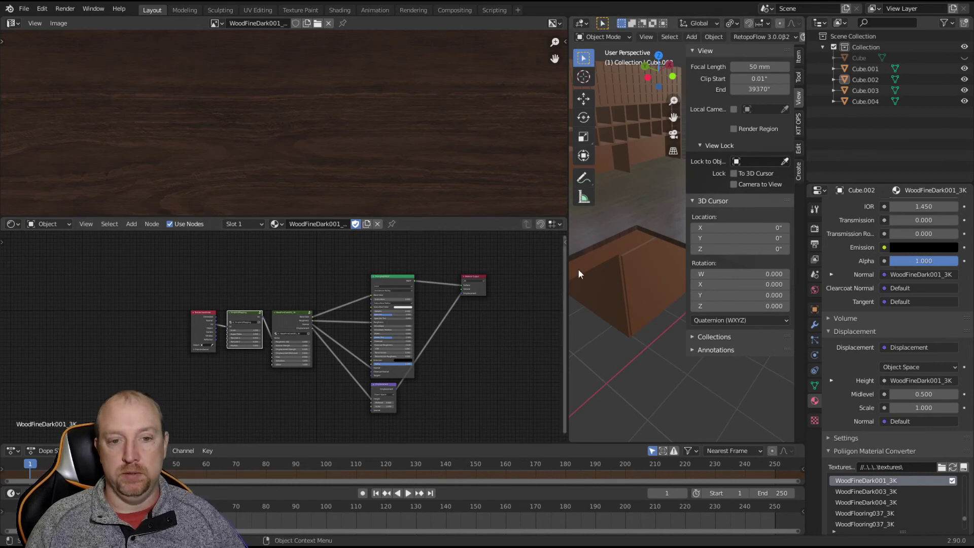
- Widen the 3D view and give the desk top its own WoodFineDark001_3K.001 material copy
{"action": "left_click_drag", "start_coordinate": [568, 271], "coordinate": [104, 261]}
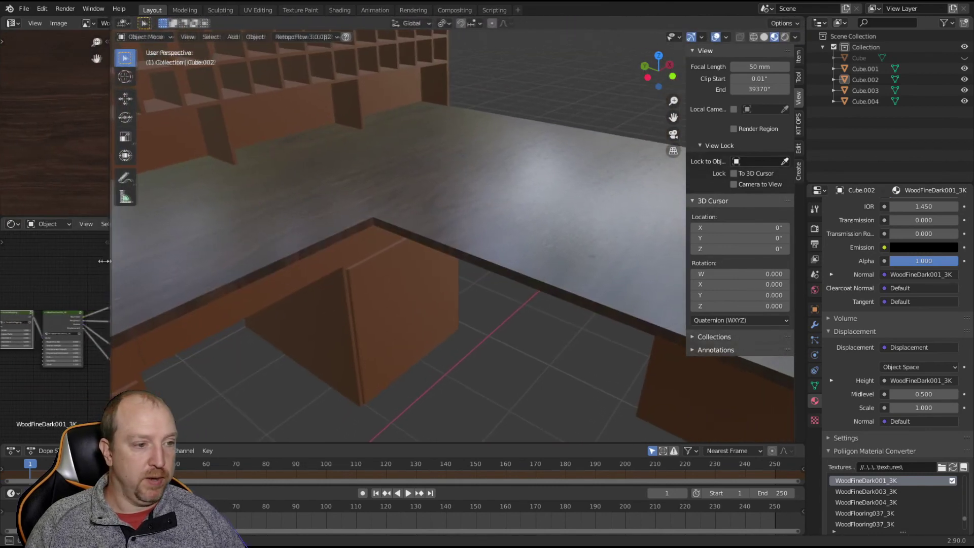
{"action": "scroll", "coordinate": [516, 342], "scroll_direction": "up", "scroll_amount": 5}
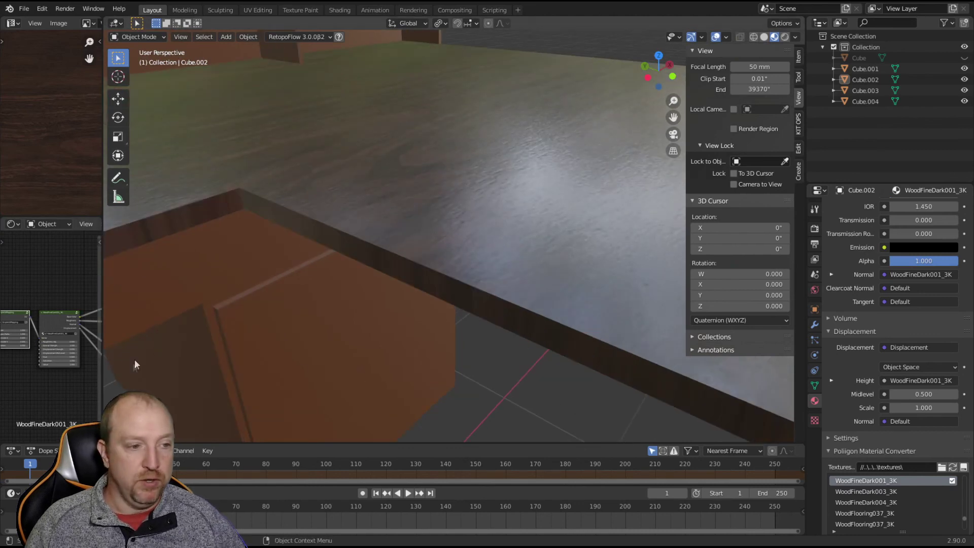
{"action": "scroll", "coordinate": [287, 402], "scroll_direction": "down", "scroll_amount": 2}
{"action": "scroll", "coordinate": [482, 330], "scroll_direction": "down", "scroll_amount": 4}
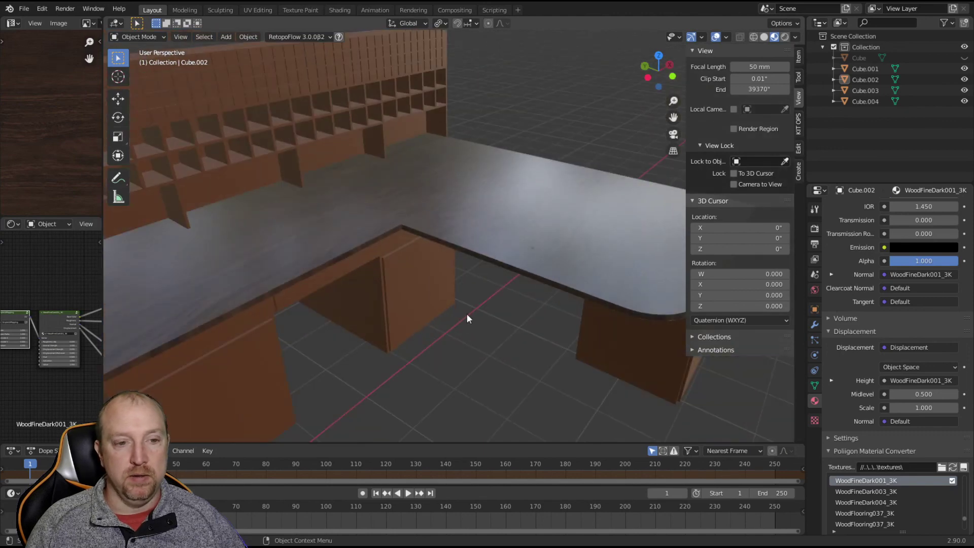
{"action": "middle_click_drag", "start_coordinate": [472, 311], "coordinate": [552, 340]}
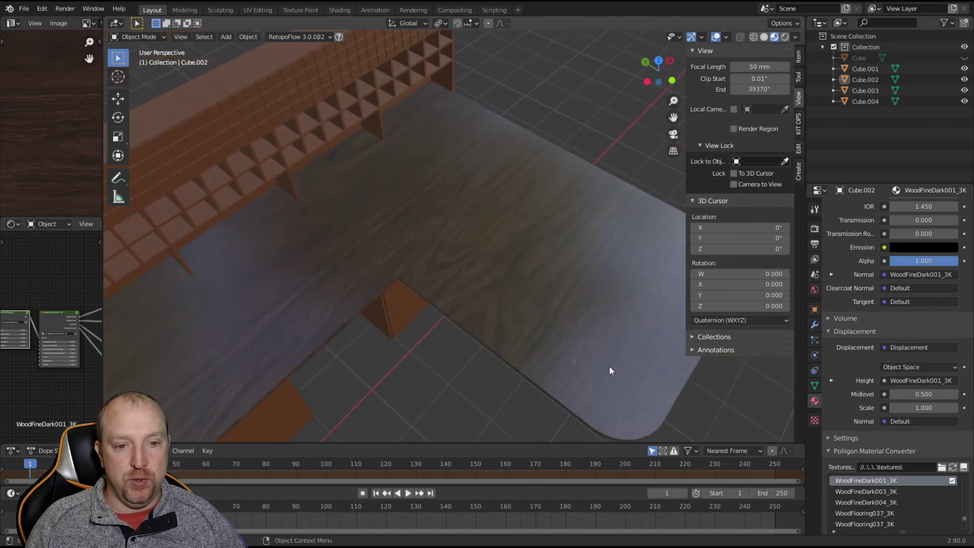
{"action": "scroll", "coordinate": [841, 223], "scroll_direction": "up", "scroll_amount": 5}
{"action": "scroll", "coordinate": [352, 288], "scroll_direction": "up", "scroll_amount": 3}
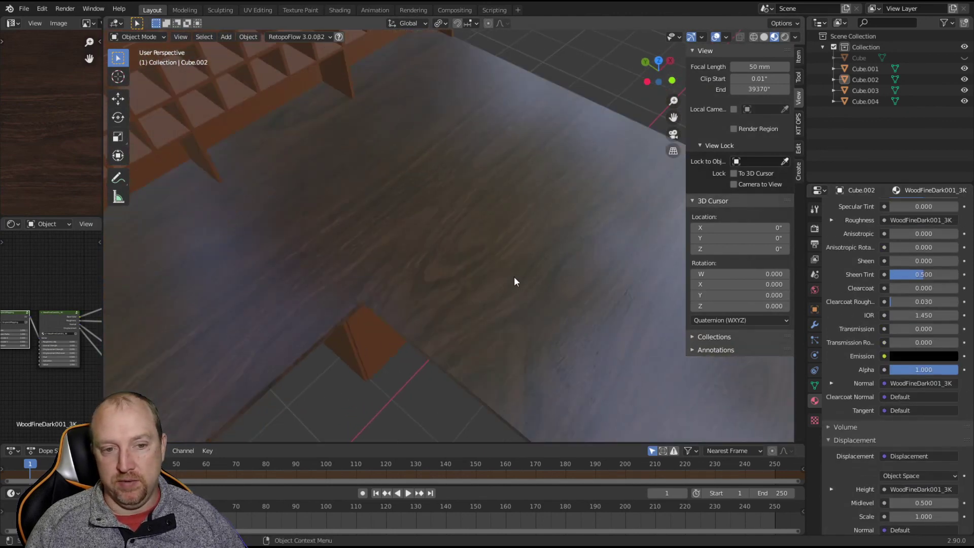
{"action": "scroll", "coordinate": [865, 253], "scroll_direction": "up", "scroll_amount": 10}
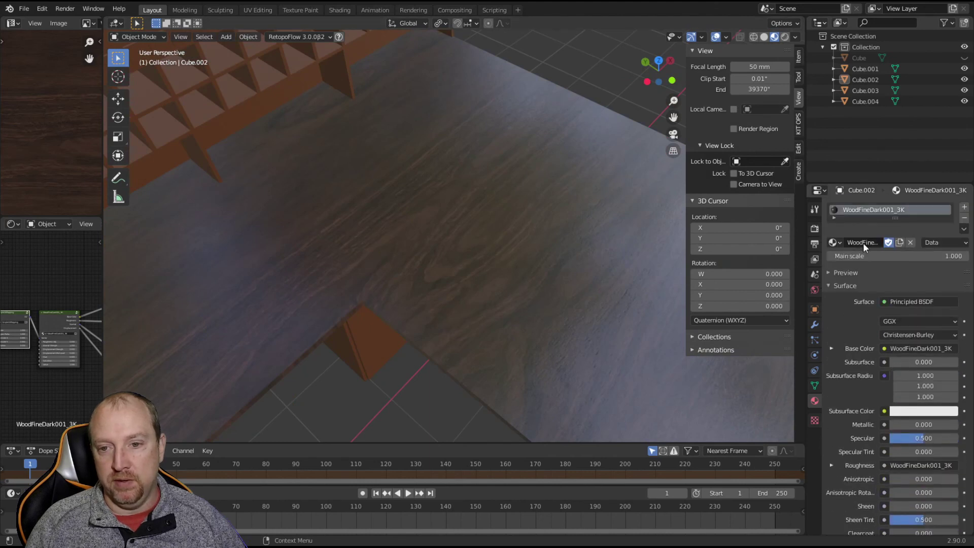
{"action": "left_click", "coordinate": [899, 243]}
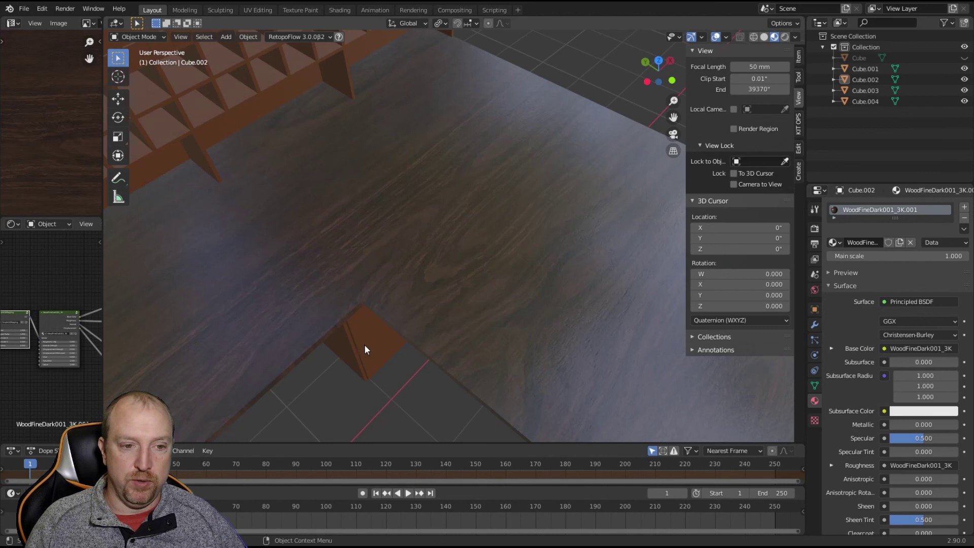
- Look inside the WoodFineDark001_3K node group, then return to the material node tree
{"action": "scroll", "coordinate": [53, 345], "scroll_direction": "up", "scroll_amount": 2}
{"action": "scroll", "coordinate": [54, 340], "scroll_direction": "up", "scroll_amount": 5}
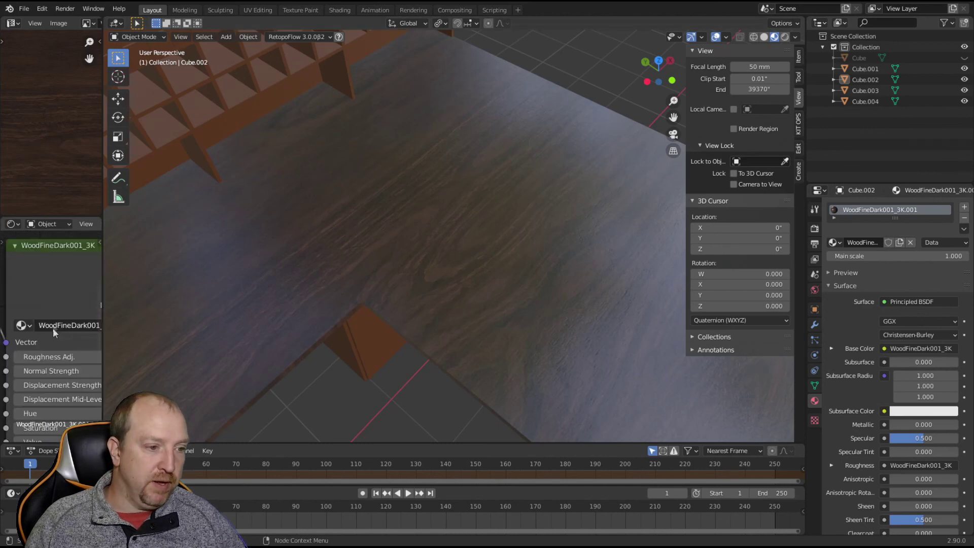
{"action": "scroll", "coordinate": [76, 246], "scroll_direction": "down", "scroll_amount": 5}
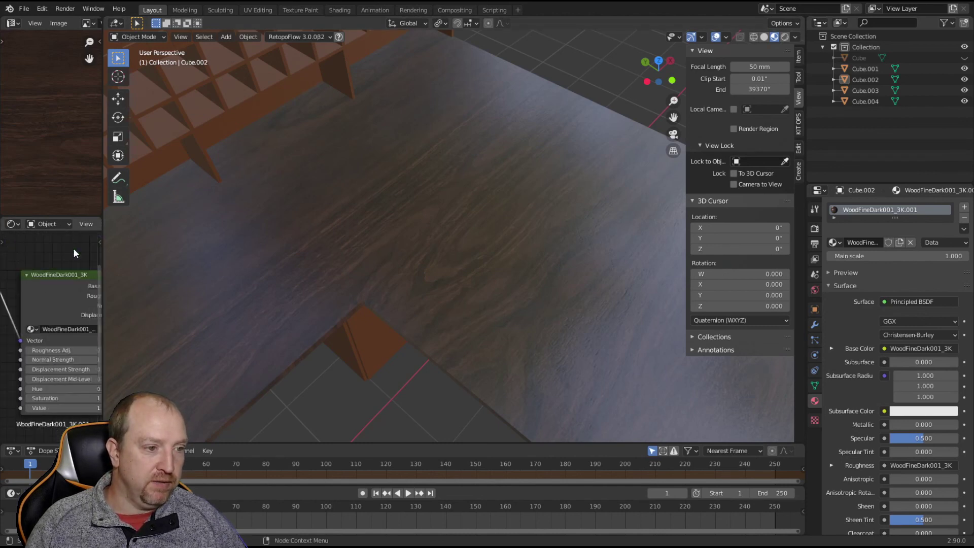
{"action": "left_click", "coordinate": [95, 295]}
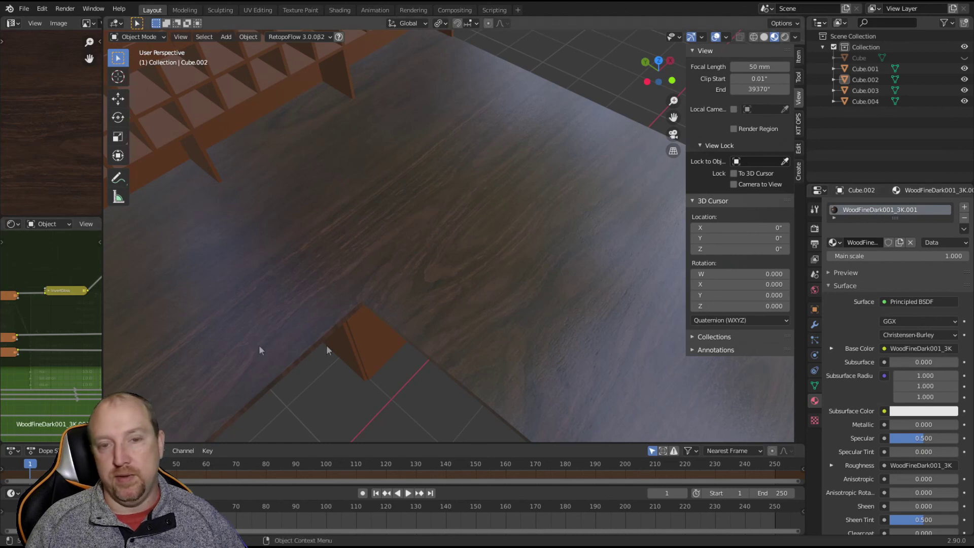
{"action": "scroll", "coordinate": [47, 329], "scroll_direction": "down", "scroll_amount": 5}
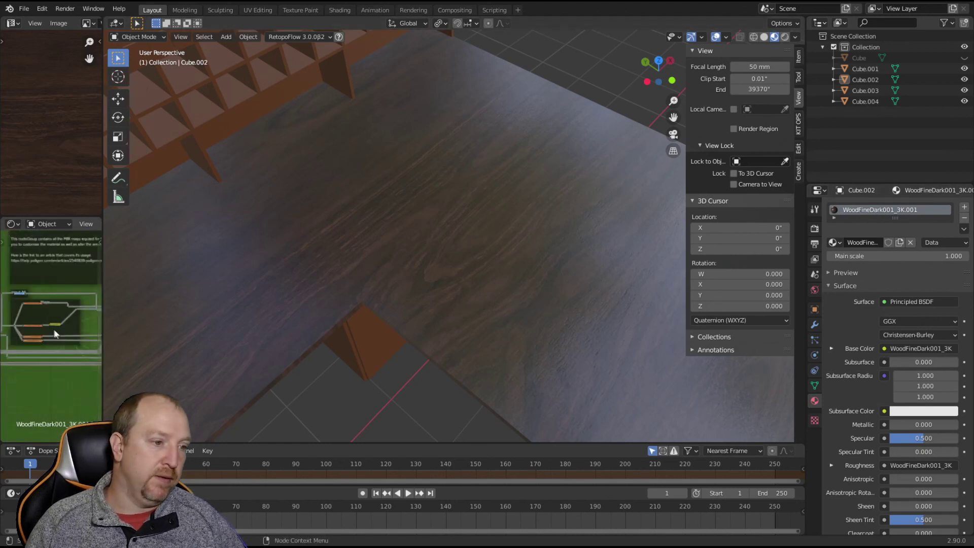
{"action": "key", "text": "Tab"}
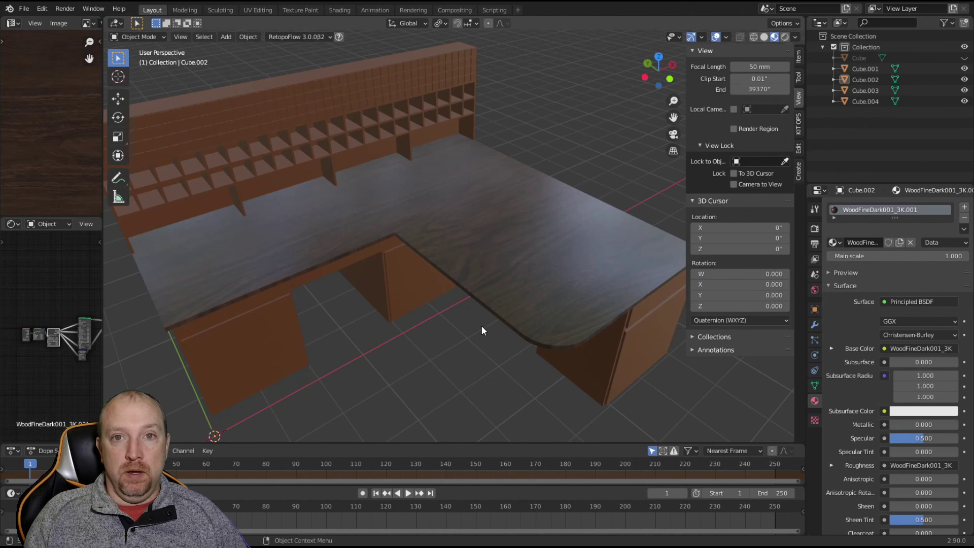